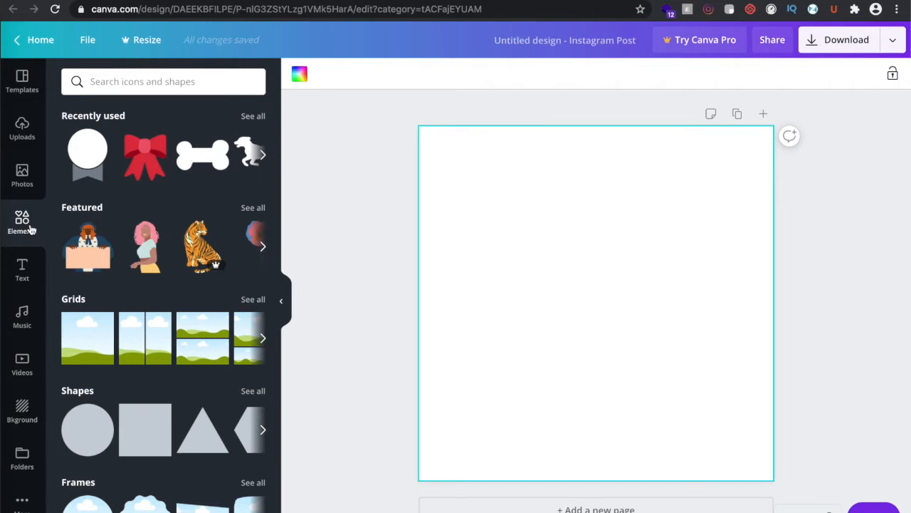
Search the Elements library for 'dog' and add the black running-dog silhouette to the page
click(142, 81)
text(dog)
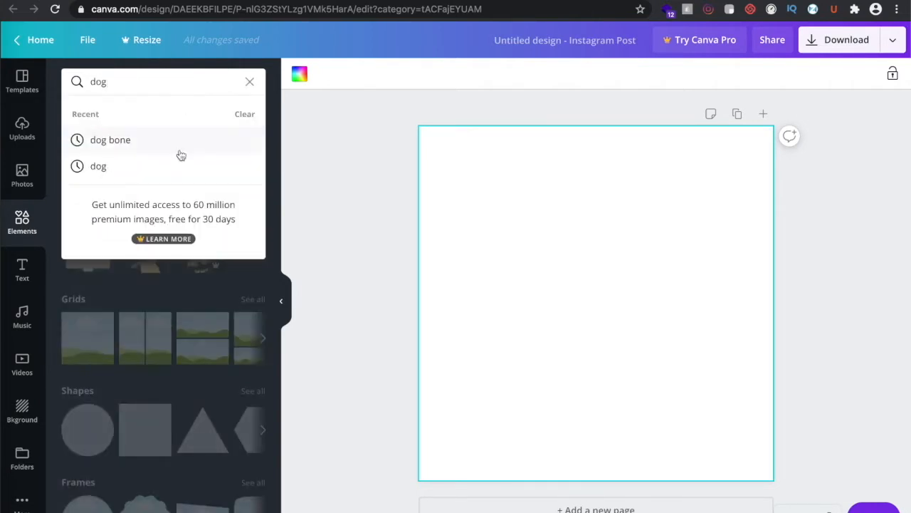
key(Return)
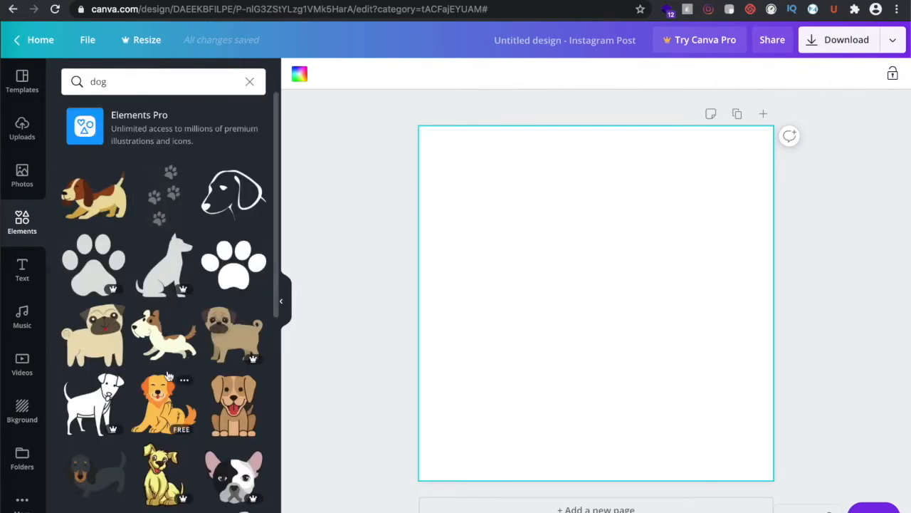
scroll(164, 341, down, 5)
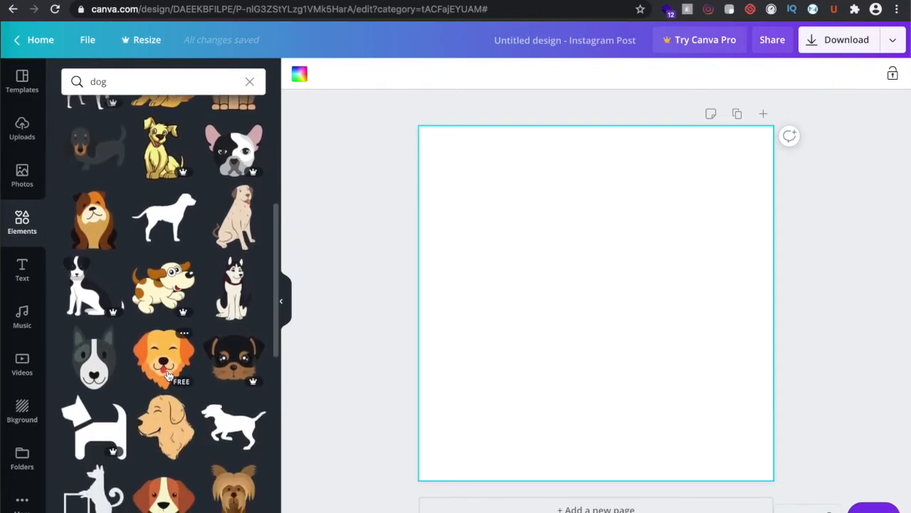
click(219, 423)
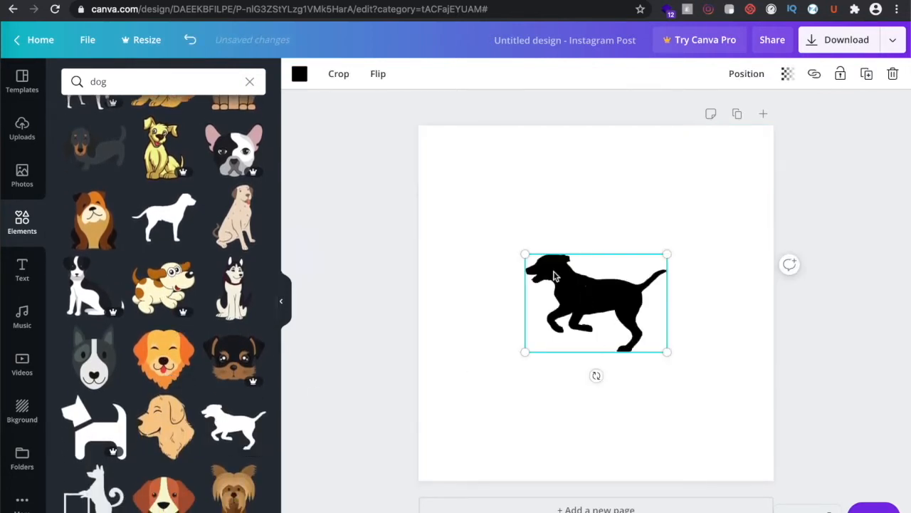
Enlarge the dog silhouette by its corner and nudge it toward the page centre
drag(525, 255, 492, 232)
drag(558, 277, 575, 288)
click(250, 81)
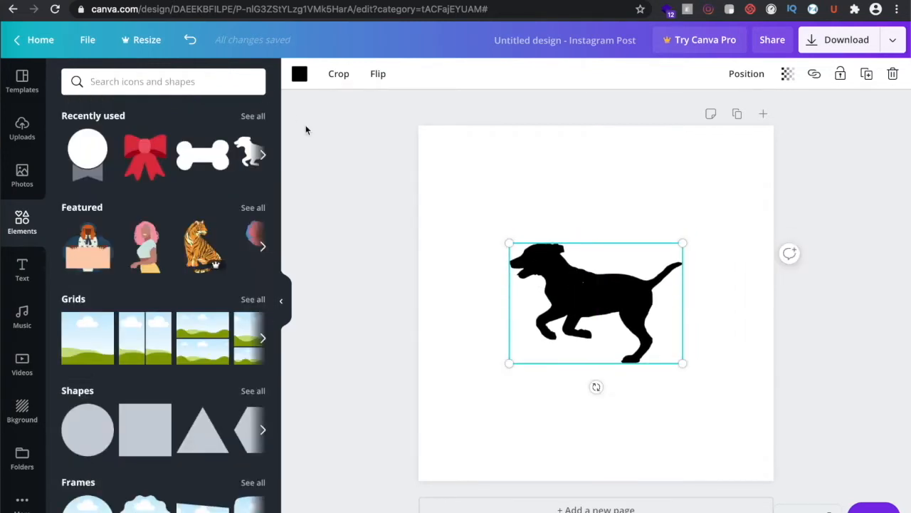
click(306, 131)
click(467, 193)
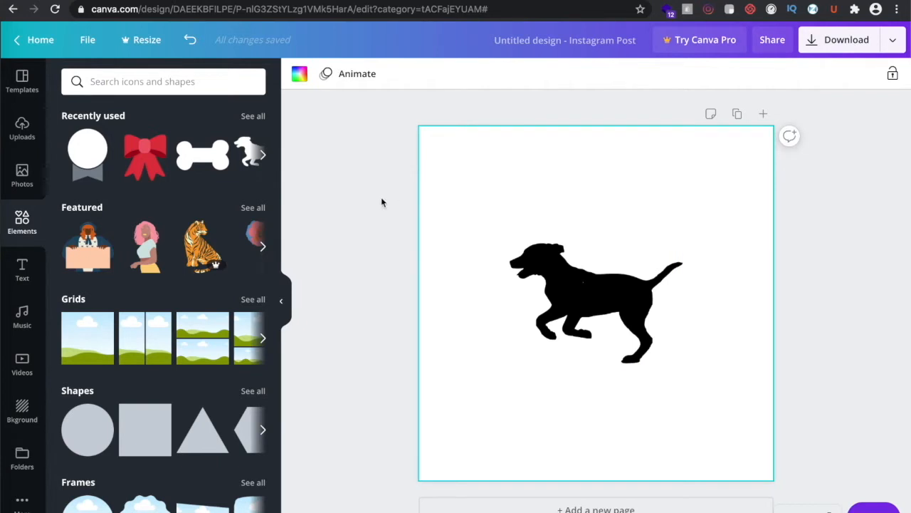
click(23, 271)
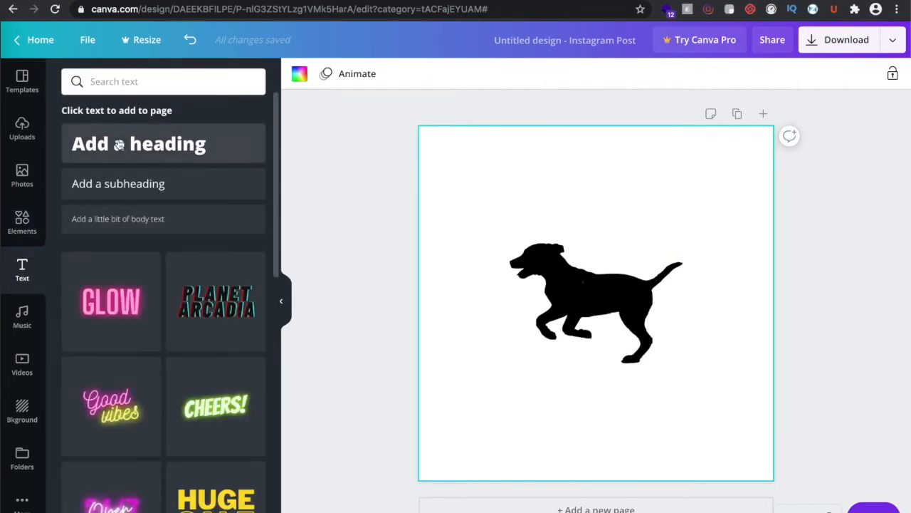
Add a heading reading 'Ruff-toys' and move it below the dog
click(119, 145)
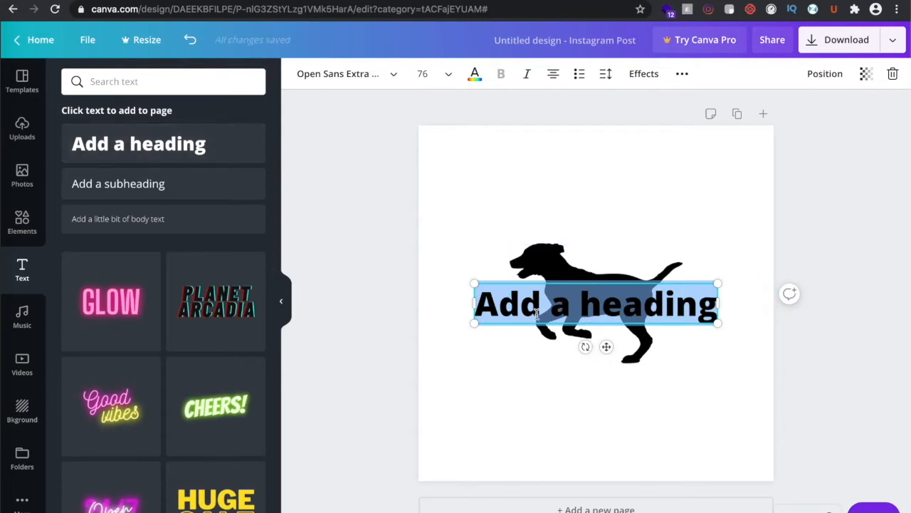
key(BackSpace)
text(doggy)
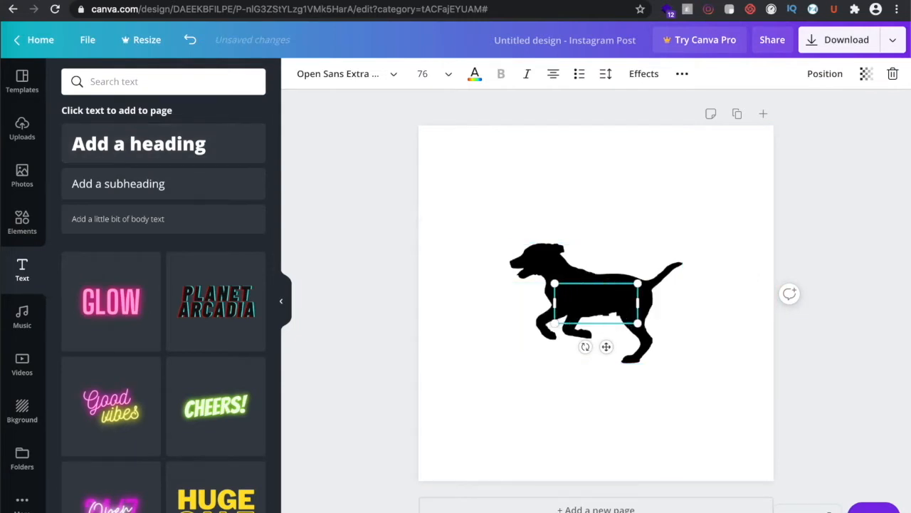
text(Days)
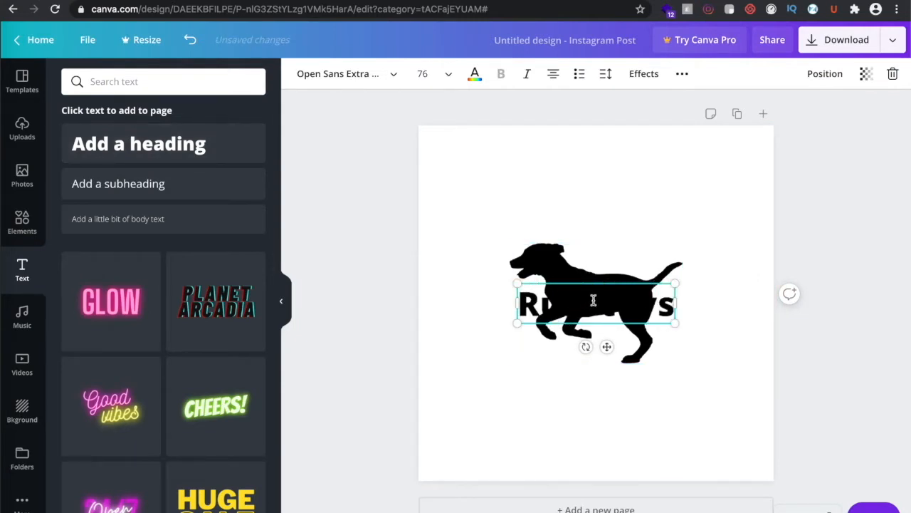
drag(607, 346, 607, 440)
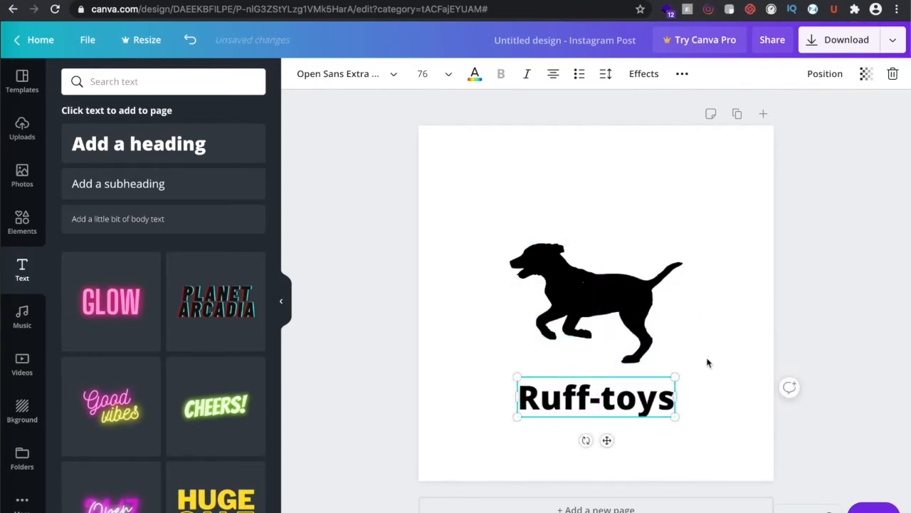
click(632, 302)
click(672, 415)
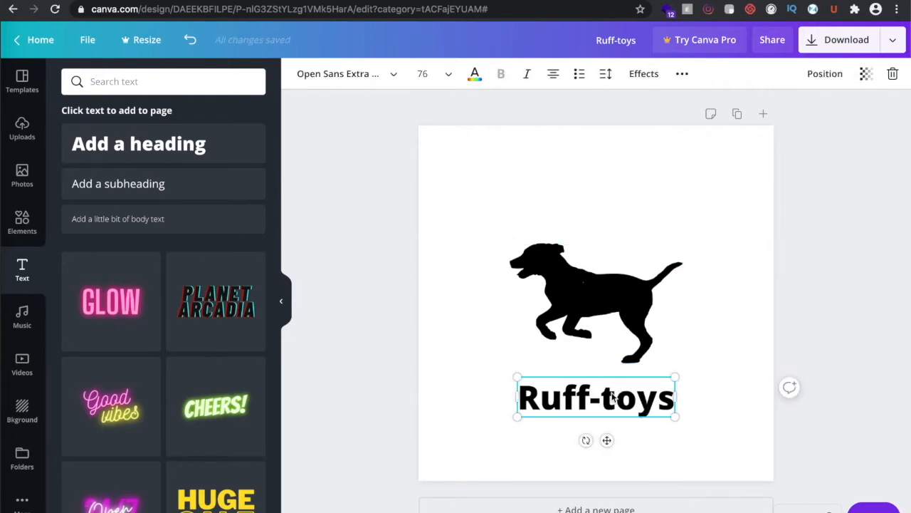
Switch the heading to all uppercase 'RUFF-TOYS', keeping it centred under the dog
click(681, 75)
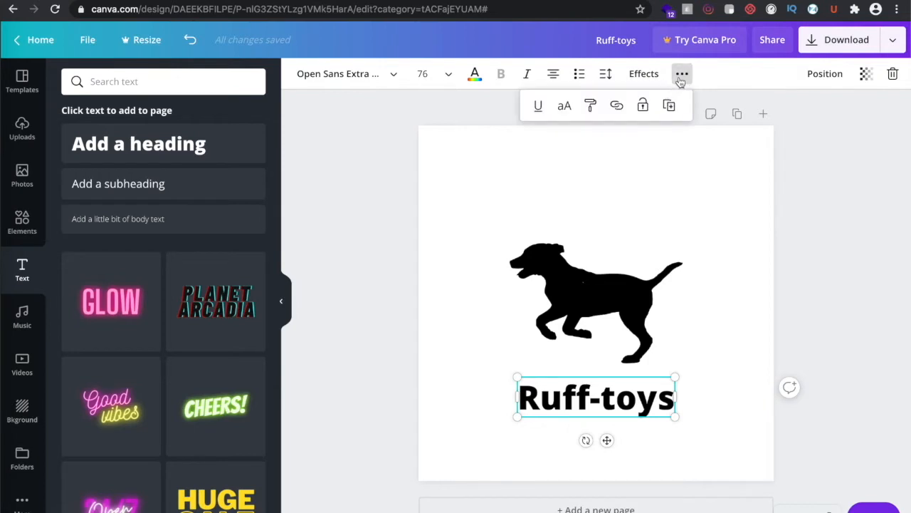
click(561, 107)
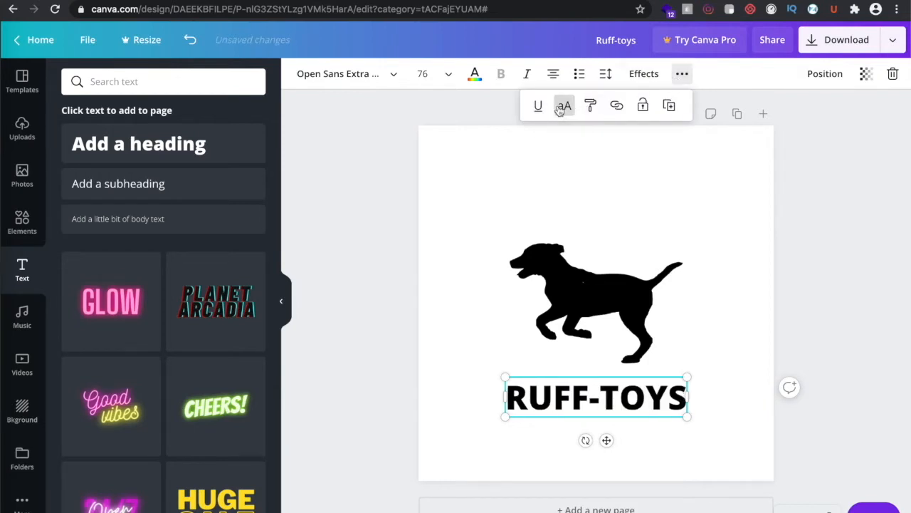
click(703, 453)
click(639, 406)
drag(639, 407, 641, 404)
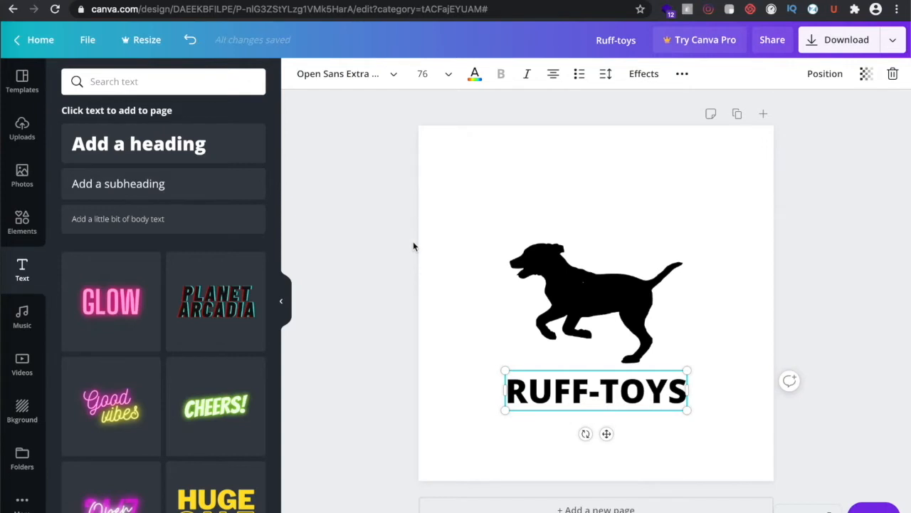
Browse the font list, then re-run the 'dog' graphics search
click(390, 75)
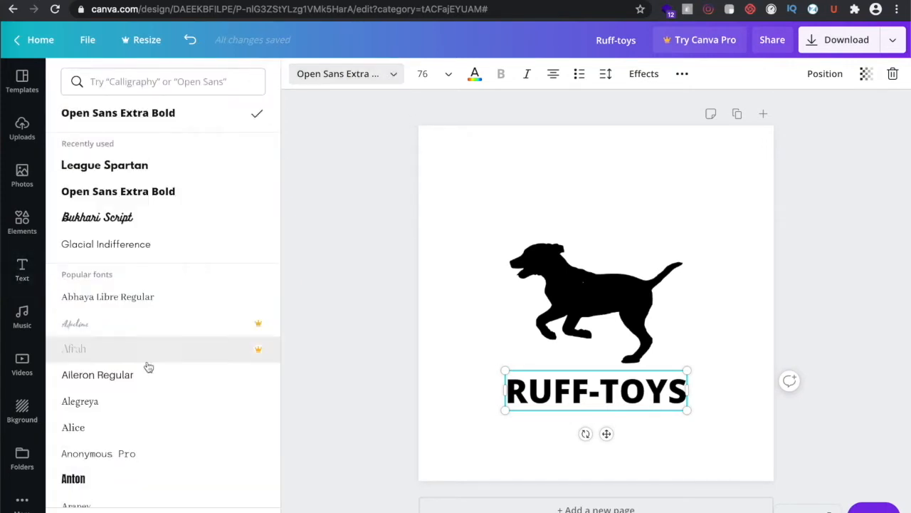
scroll(147, 370, down, 5)
scroll(148, 383, down, 3)
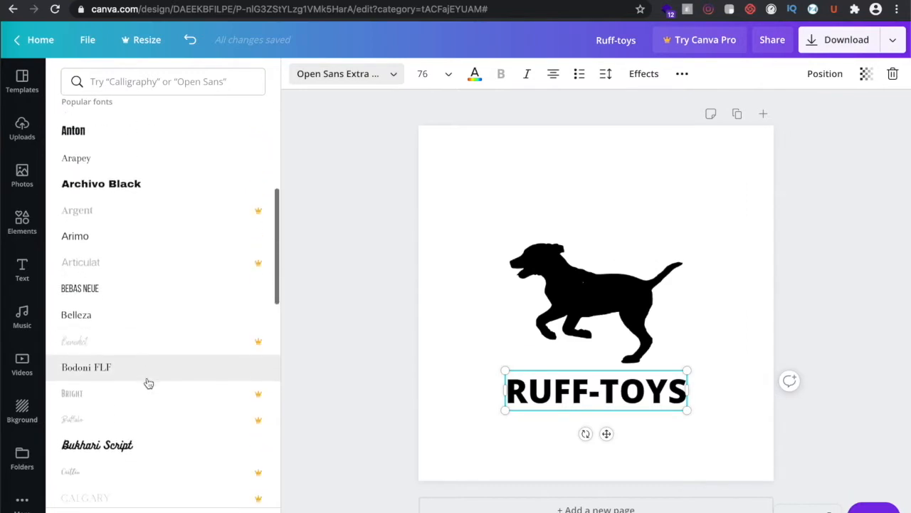
scroll(148, 383, up, 4)
scroll(148, 383, up, 2)
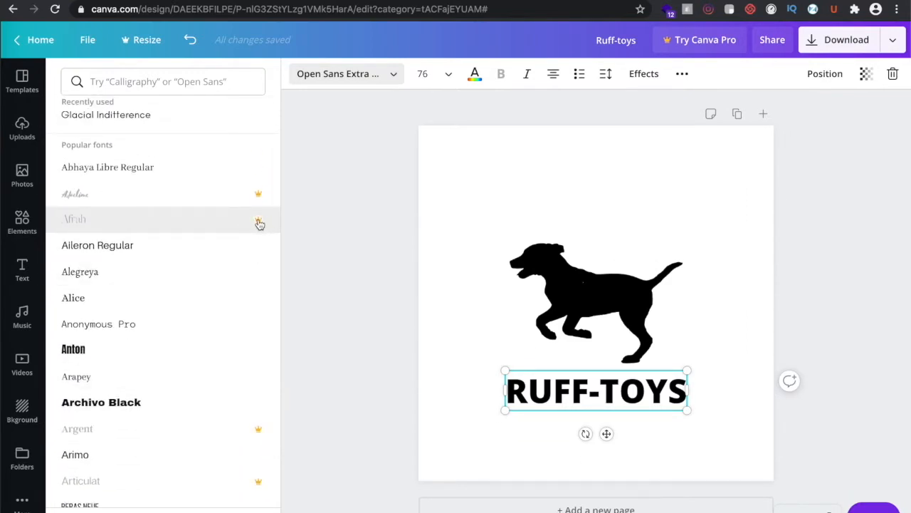
click(22, 219)
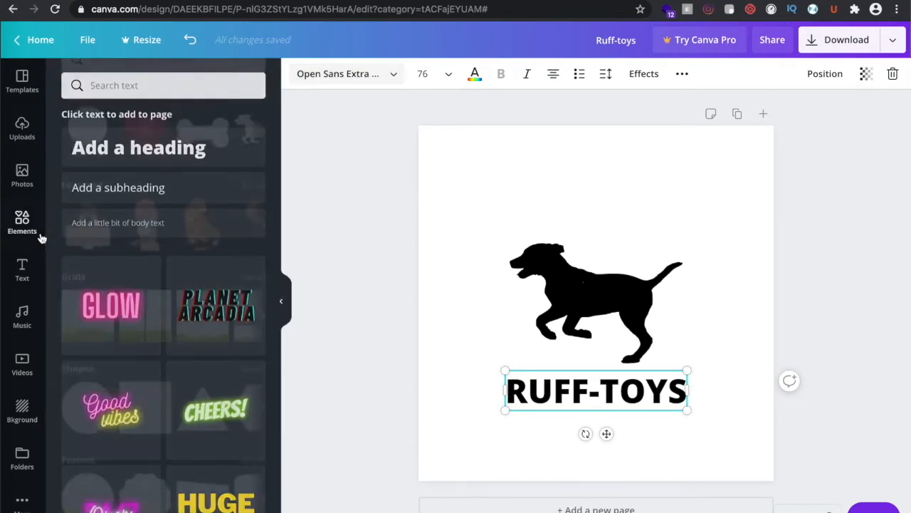
click(136, 82)
text(dog)
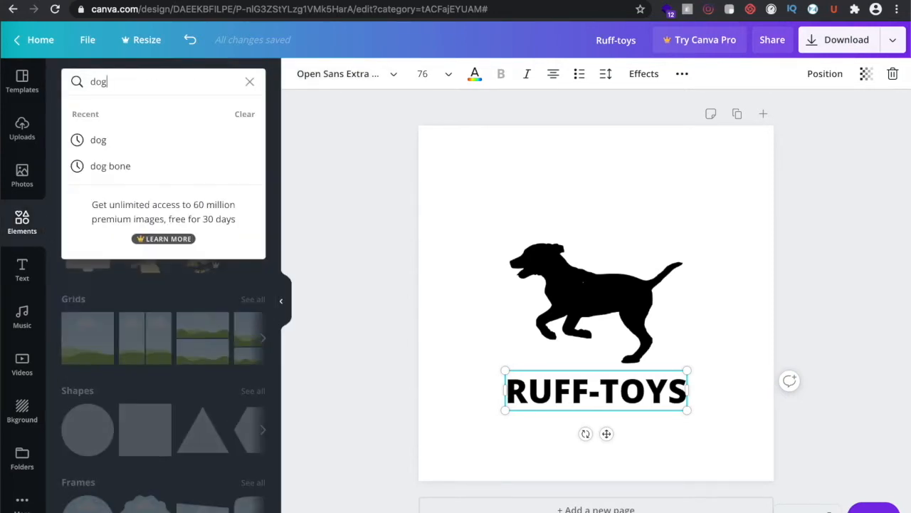
key(Return)
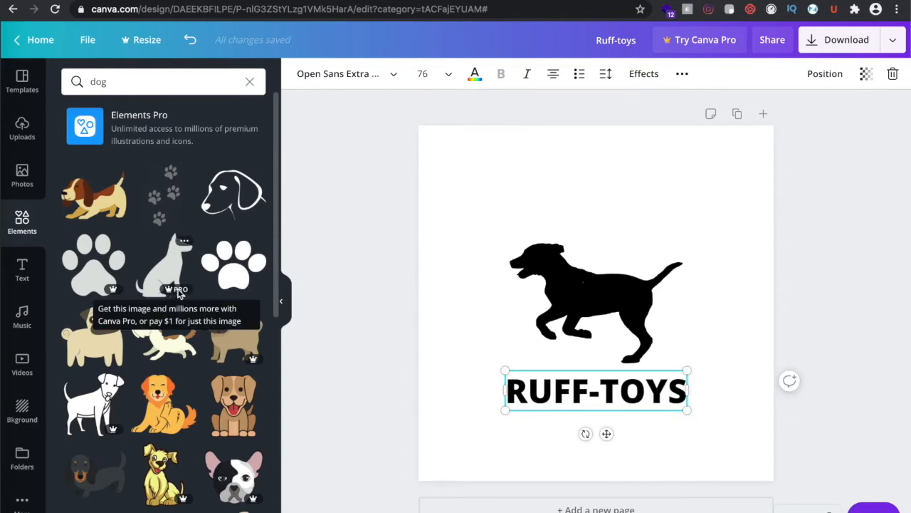
Set RUFF-TOYS in League Spartan and nudge it slightly down
click(484, 319)
click(594, 371)
click(396, 75)
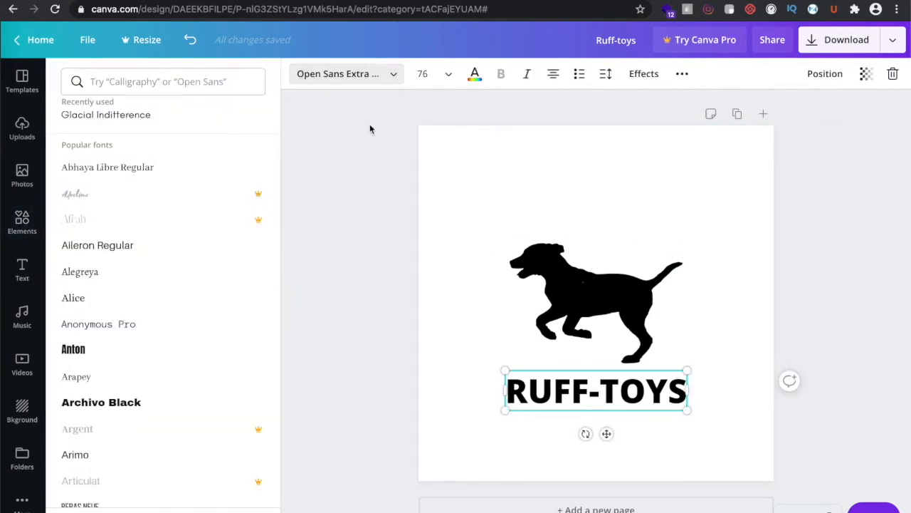
scroll(114, 319, up, 4)
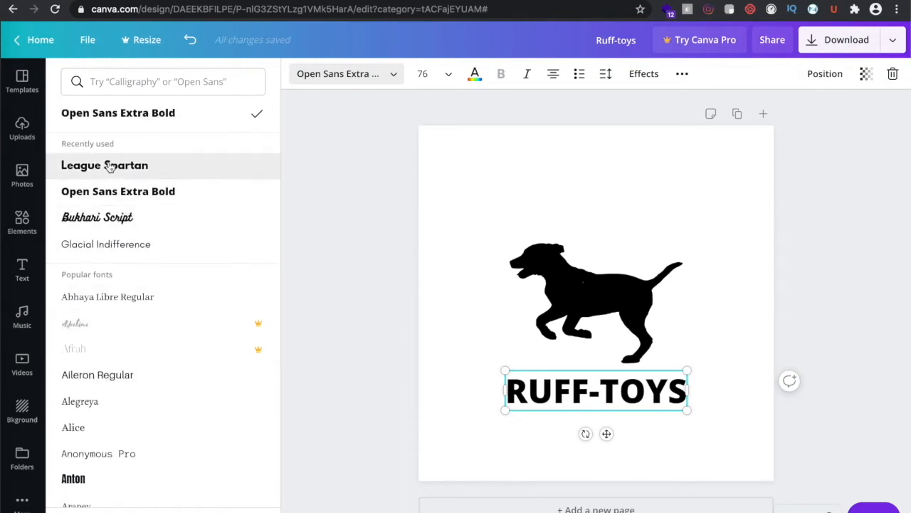
click(109, 167)
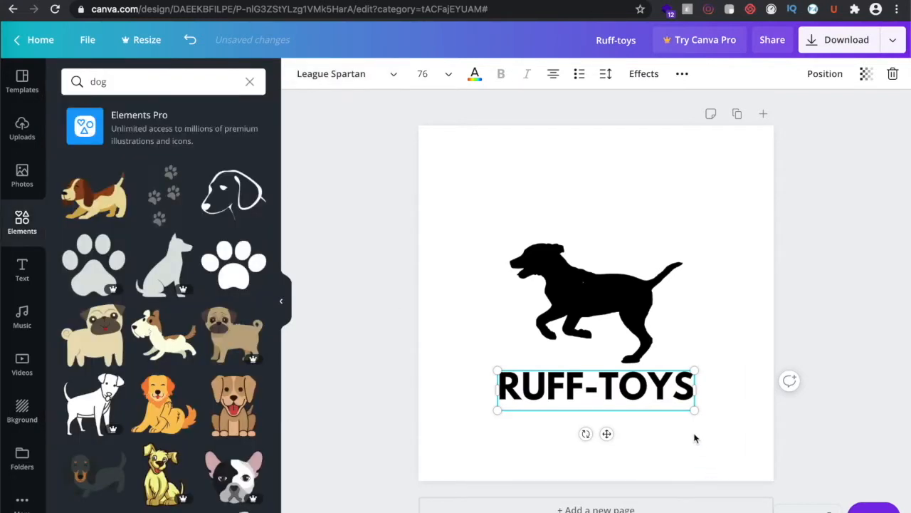
click(694, 435)
click(632, 393)
drag(632, 394, 633, 398)
Marquee-select the dog and RUFF-TOYS and move them together to the page centre
click(741, 406)
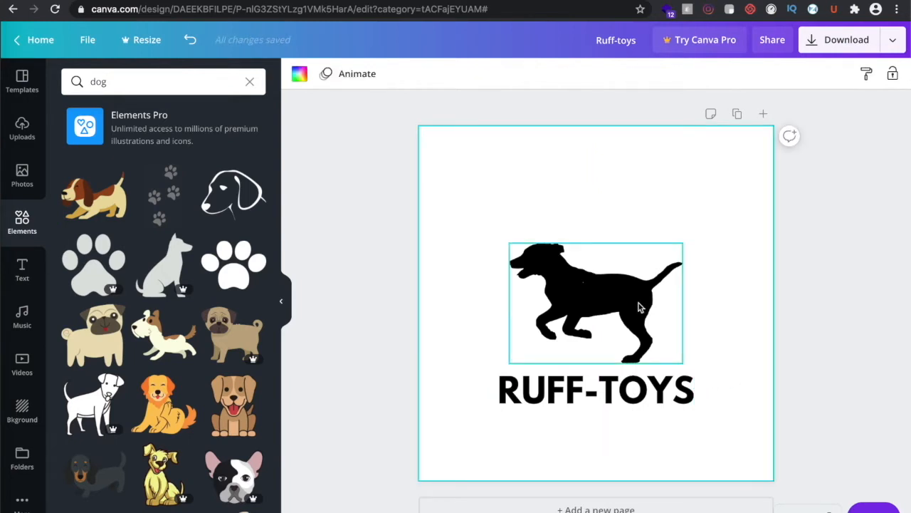
drag(465, 261, 631, 427)
drag(579, 291, 578, 263)
click(868, 269)
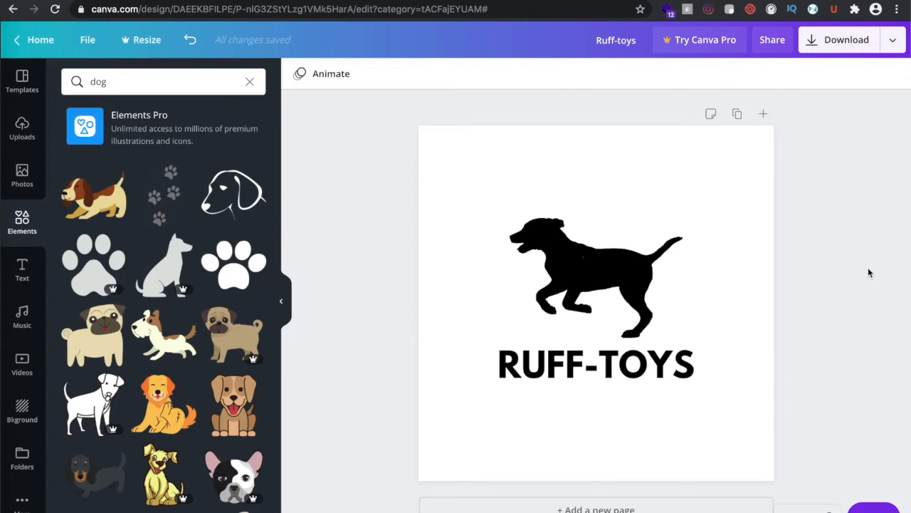
Add a 'Play to the fullest' subheading just under RUFF-TOYS
click(34, 274)
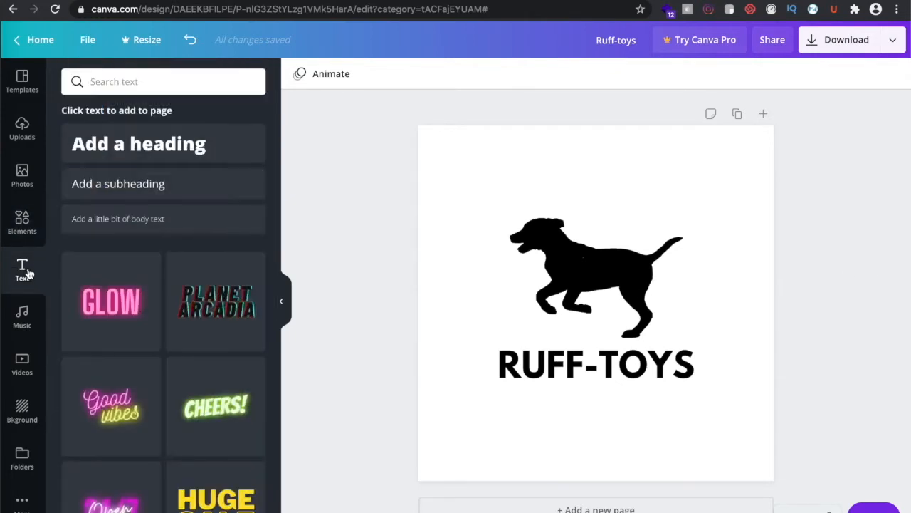
click(121, 189)
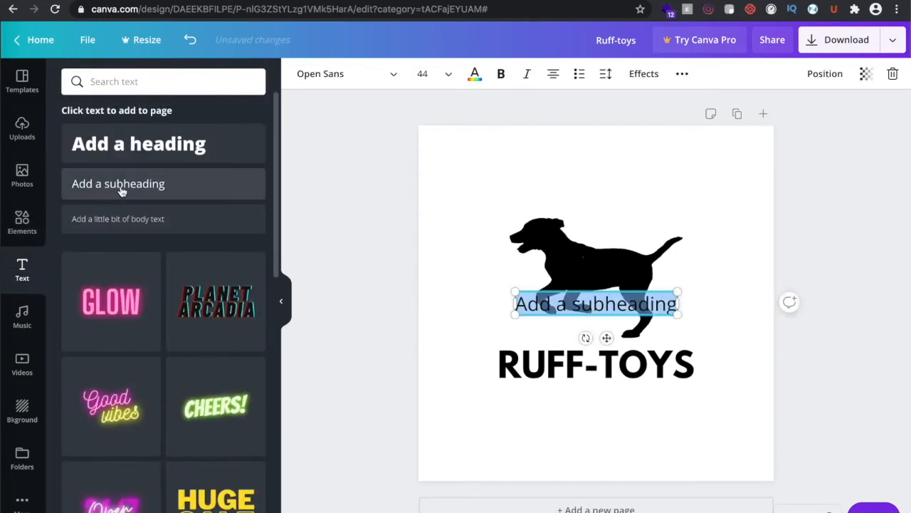
drag(606, 337, 607, 443)
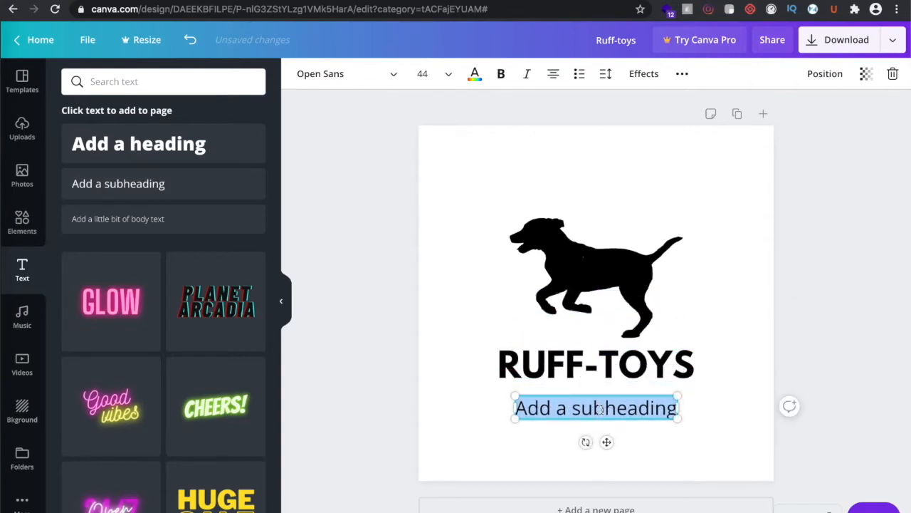
text(Play to)
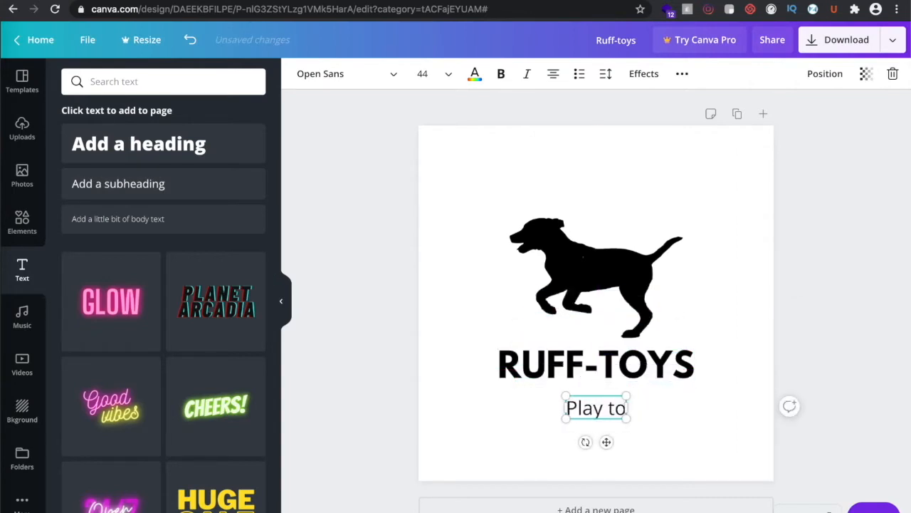
text( the fullest)
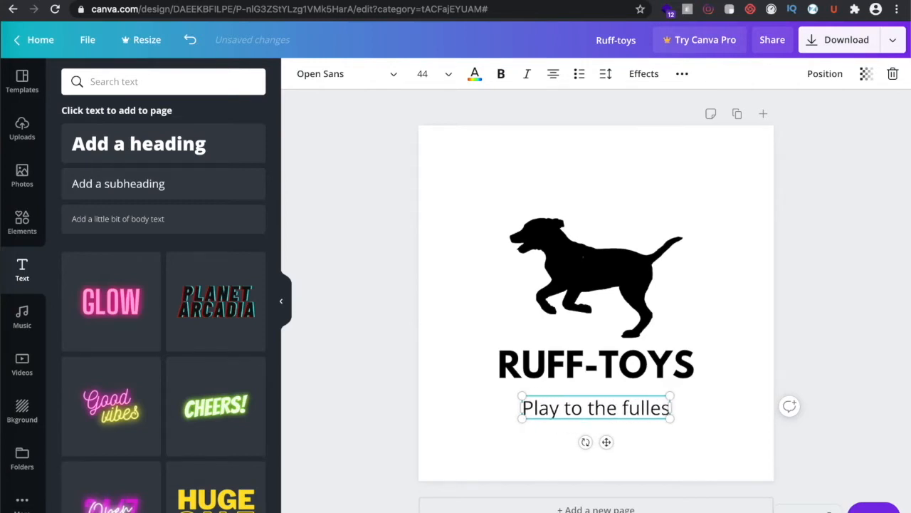
click(677, 442)
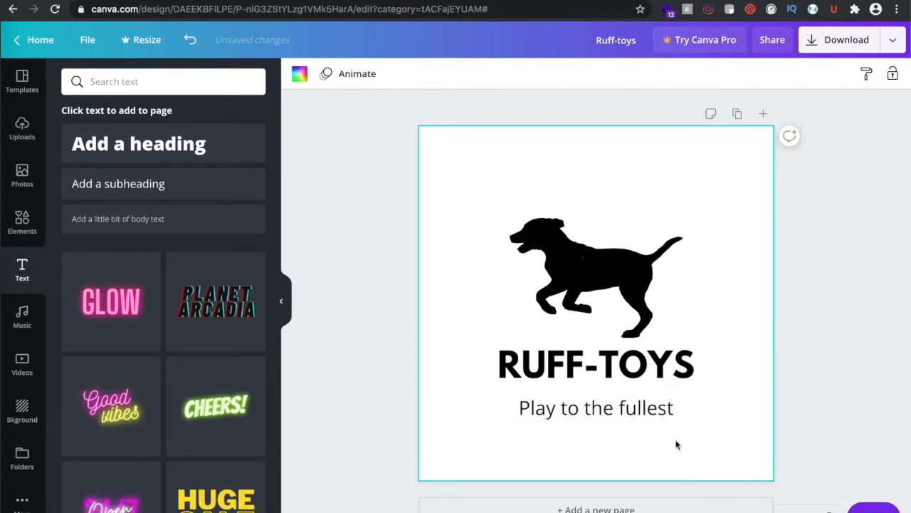
click(610, 411)
drag(610, 411, 610, 406)
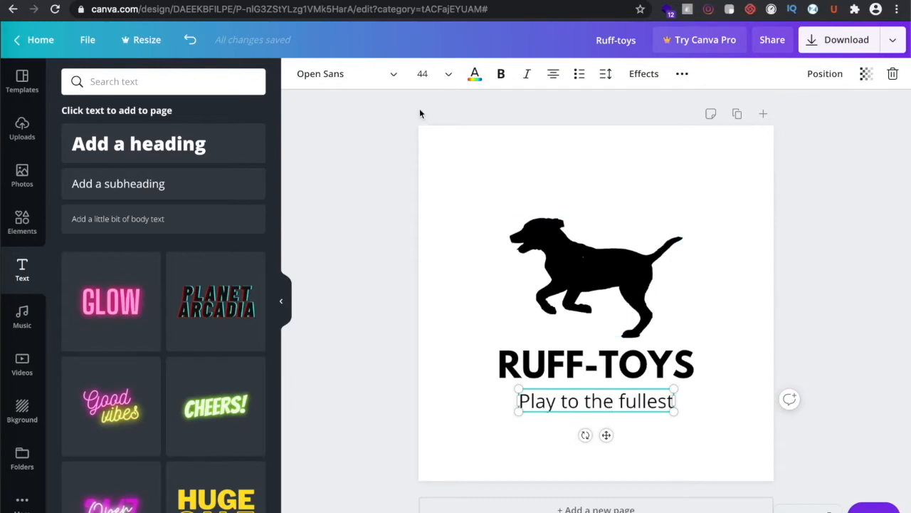
Keep the tagline in regular weight and widen its letter spacing to 127
click(502, 76)
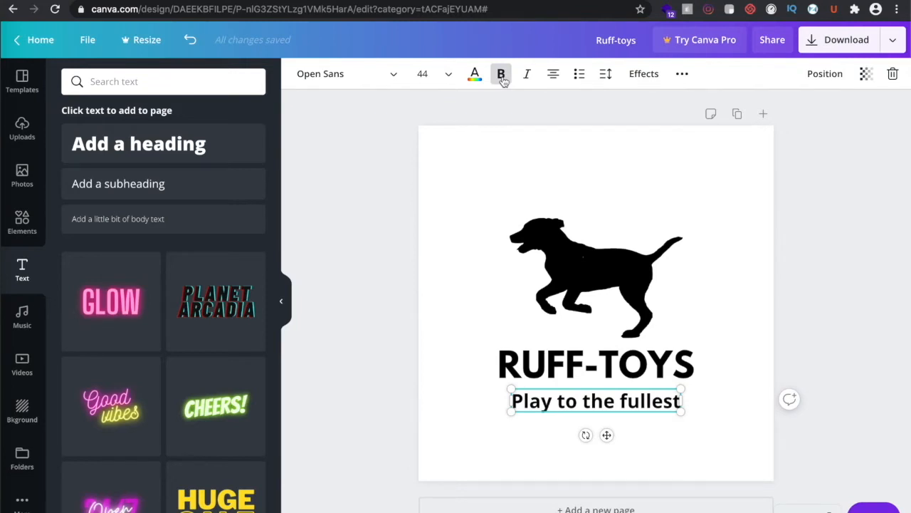
click(502, 76)
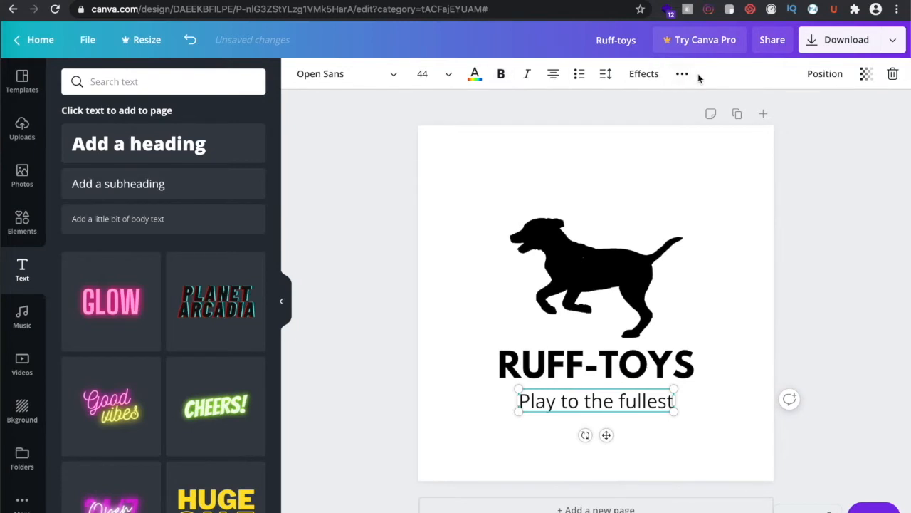
click(605, 75)
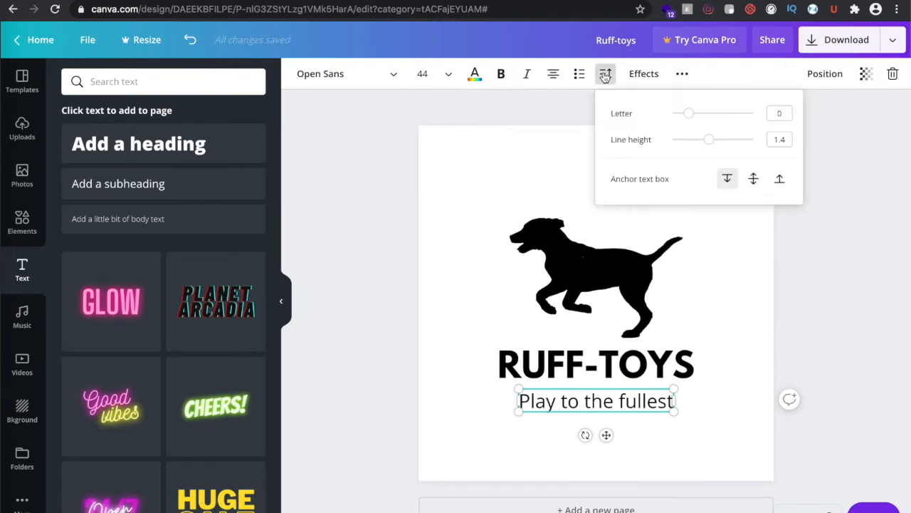
drag(687, 118, 696, 115)
click(740, 363)
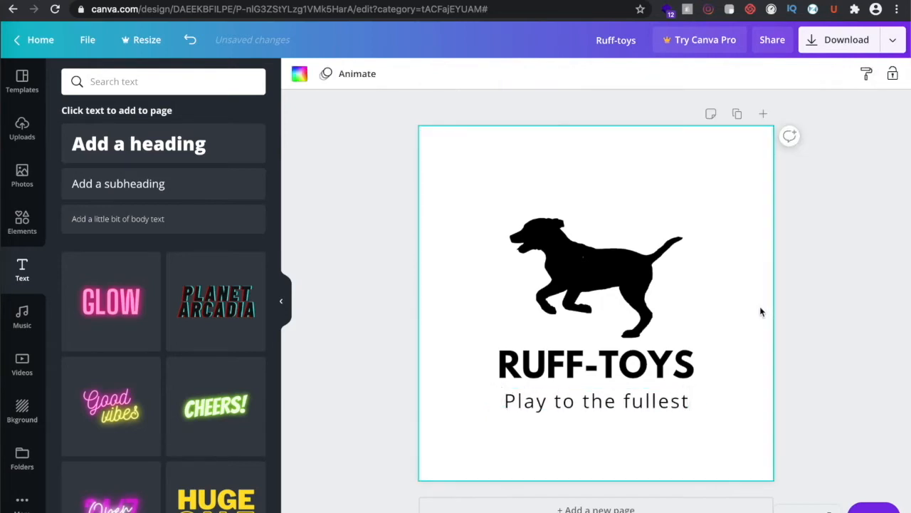
Marquee-select the dog, RUFF-TOYS and tagline and shift them slightly higher along the centre guide
click(852, 334)
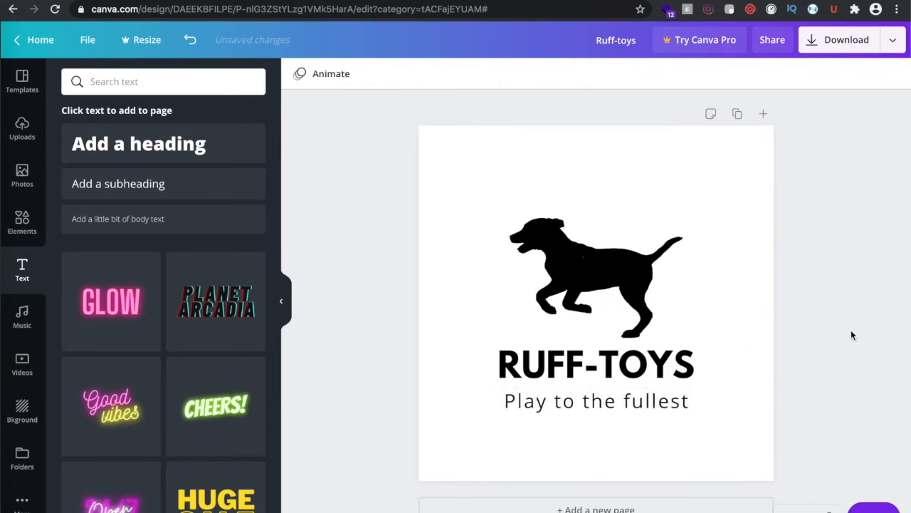
drag(459, 193, 684, 457)
mouse_move(595, 307)
mouse_down()
mouse_move(595, 290)
mouse_move(595, 299)
mouse_up()
click(739, 314)
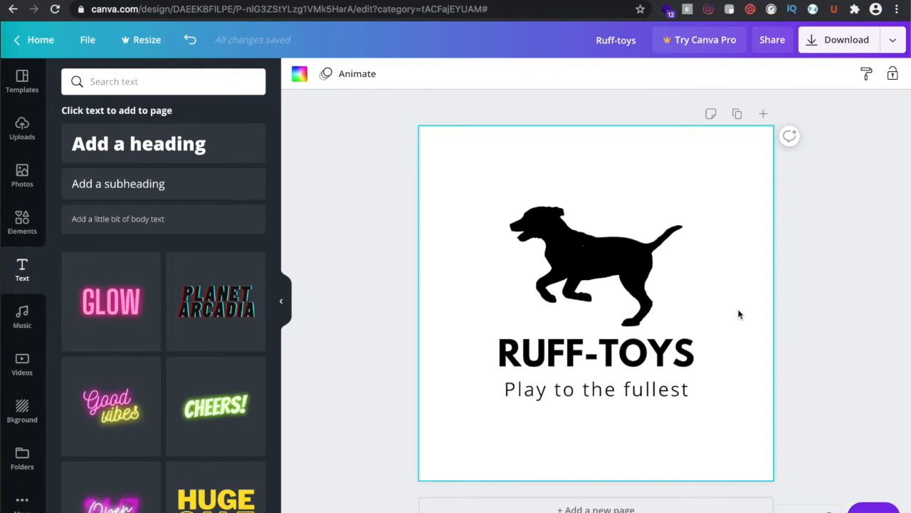
Duplicate the page as Page 2, then select the letters 'OYS' in Page 1's heading
click(737, 113)
scroll(614, 341, up, 5)
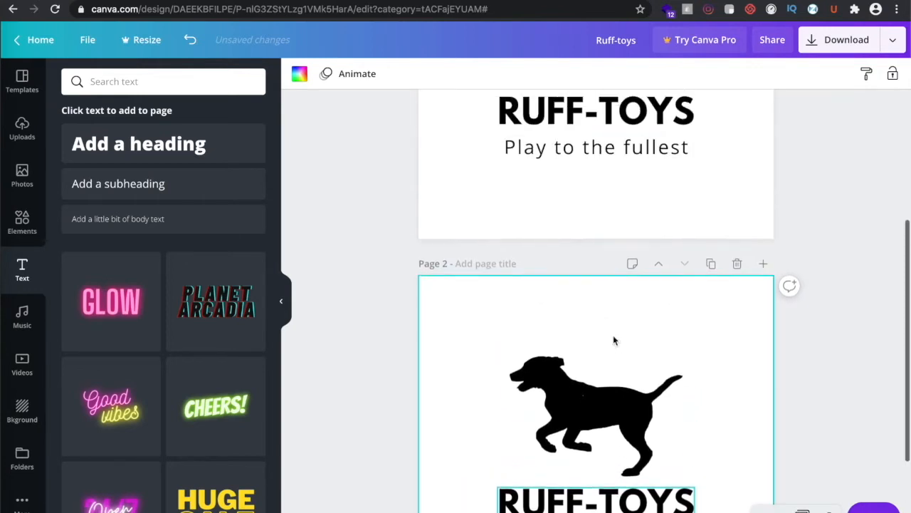
scroll(614, 340, up, 3)
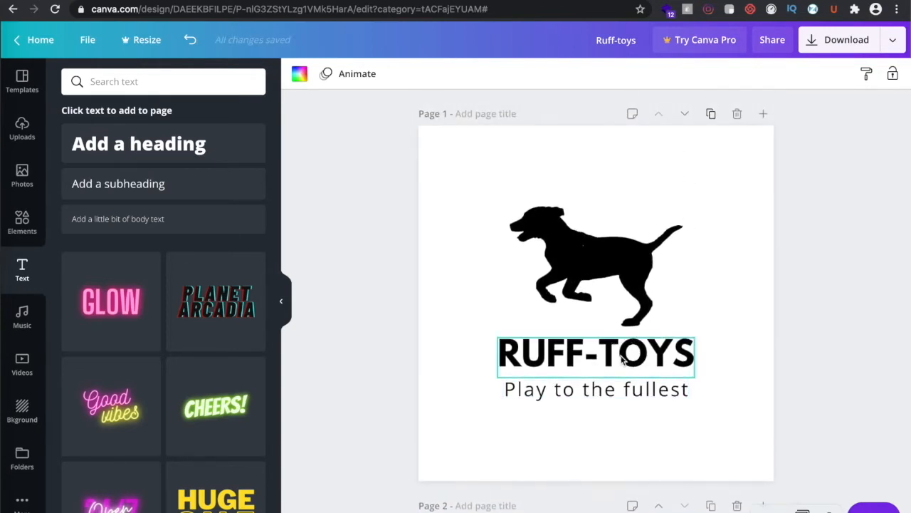
double_click(621, 356)
drag(621, 356, 660, 351)
Cut the Page 1 heading down to 'RT'
key(BackSpace)
key(Left)
key(BackSpace)
key(BackSpace)
key(BackSpace)
key(BackSpace)
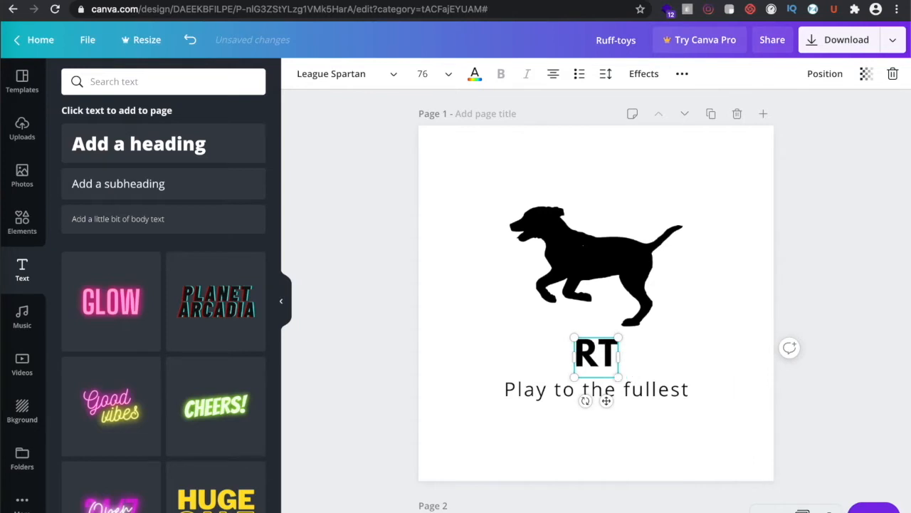
click(724, 337)
click(596, 354)
Shrink the dog and stack it centred directly above RT
click(559, 394)
click(573, 264)
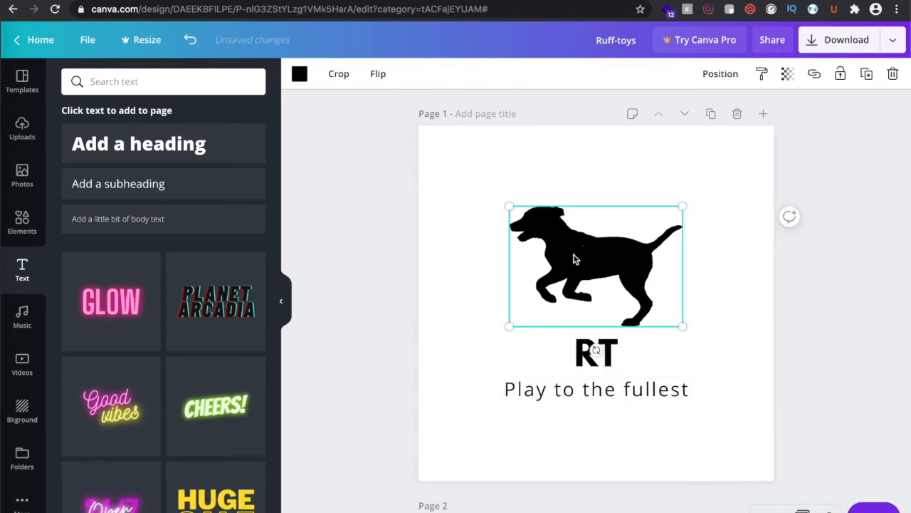
drag(510, 206, 598, 274)
drag(648, 299, 605, 237)
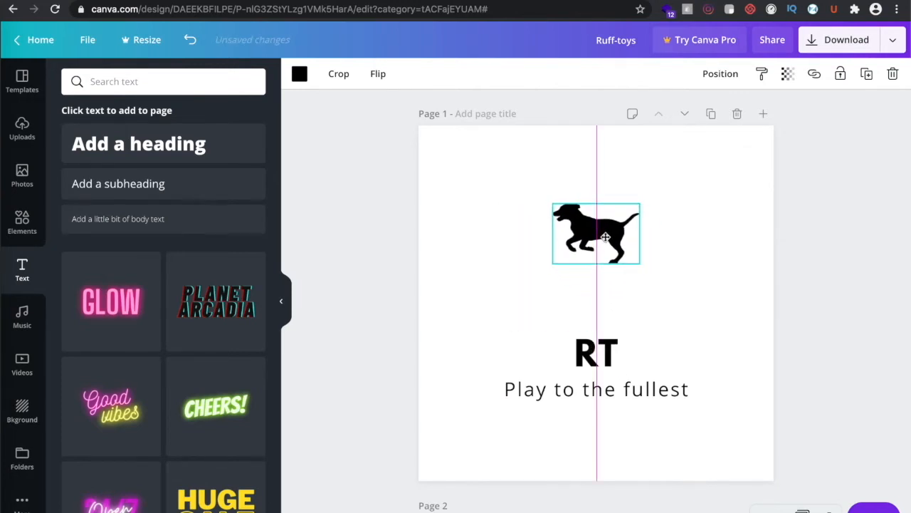
click(591, 349)
drag(591, 349, 638, 339)
mouse_move(594, 305)
mouse_down()
mouse_move(602, 305)
mouse_move(591, 304)
mouse_up()
click(672, 303)
Move the tagline up under RT and shrink it to about 19.7
drag(578, 391, 577, 334)
drag(686, 344, 639, 332)
click(689, 317)
Enlarge the dog, RT and tagline together and centre them on Page 1, checking Page 2
click(825, 308)
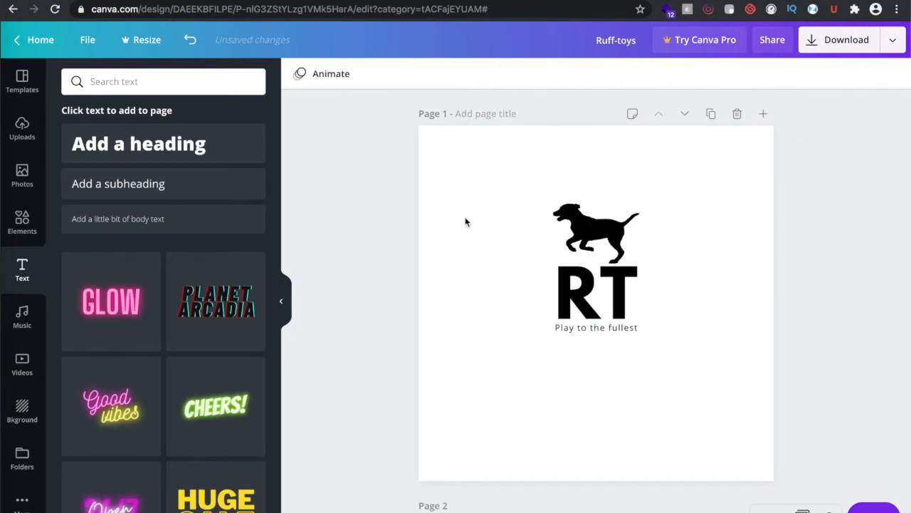
drag(513, 182, 654, 352)
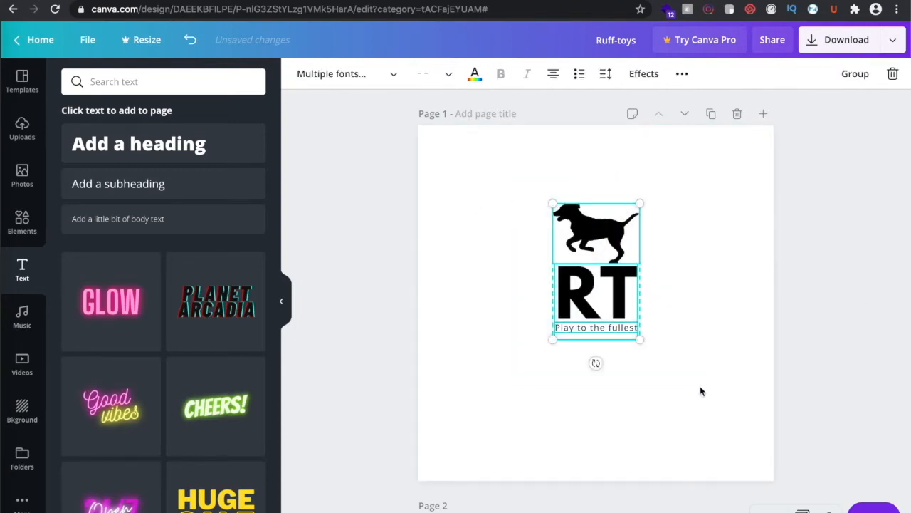
drag(553, 343, 583, 317)
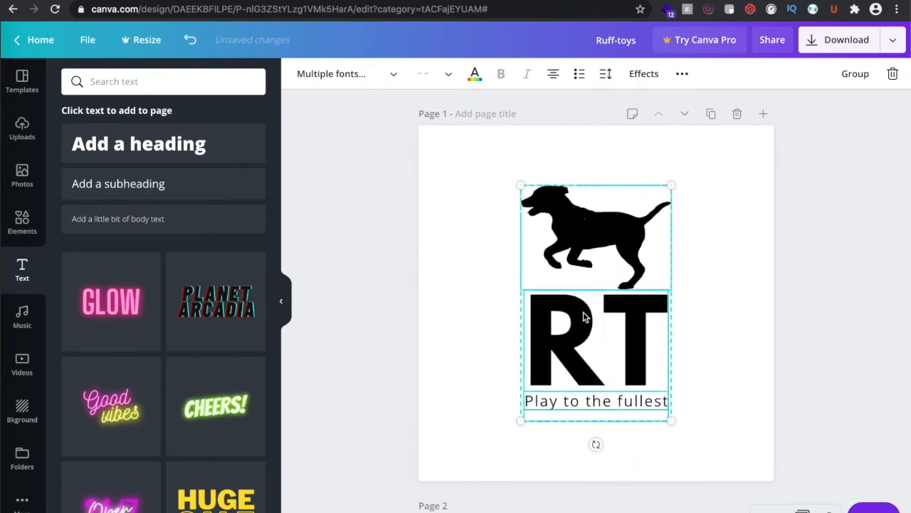
click(813, 314)
click(580, 214)
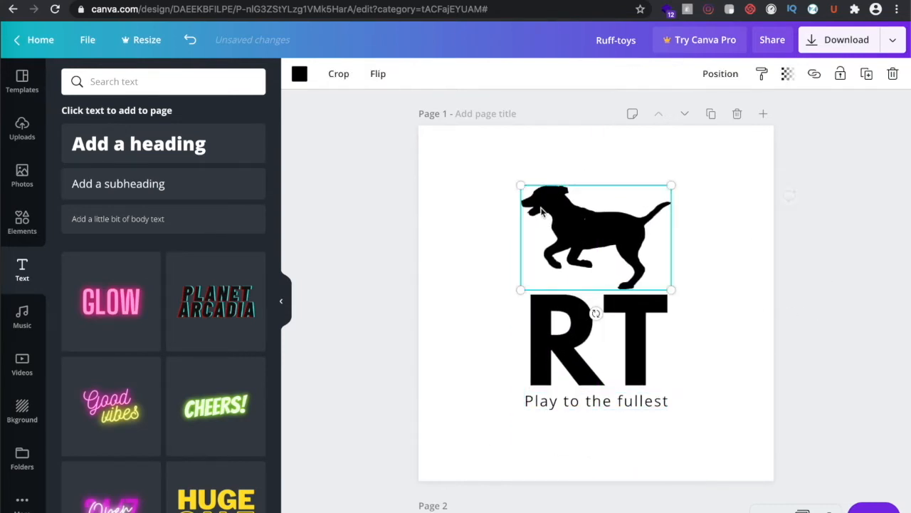
drag(494, 186, 734, 428)
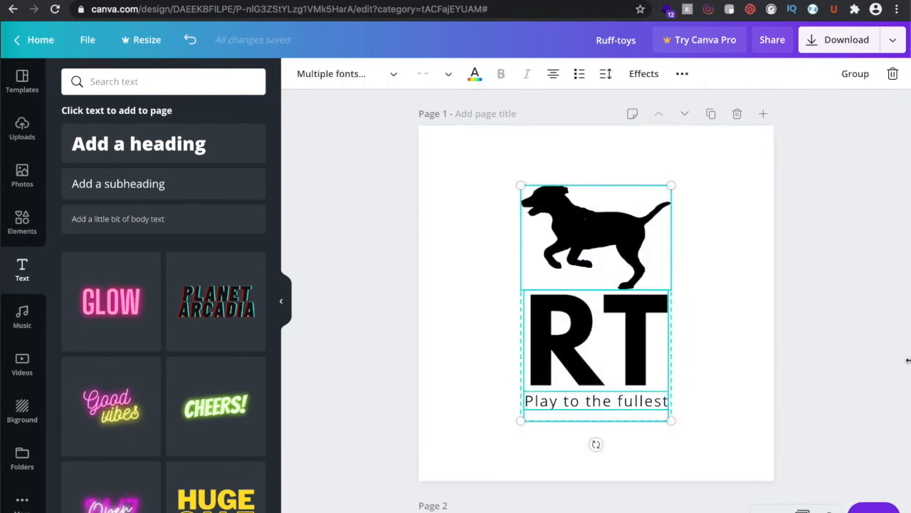
click(577, 422)
scroll(576, 422, down, 1)
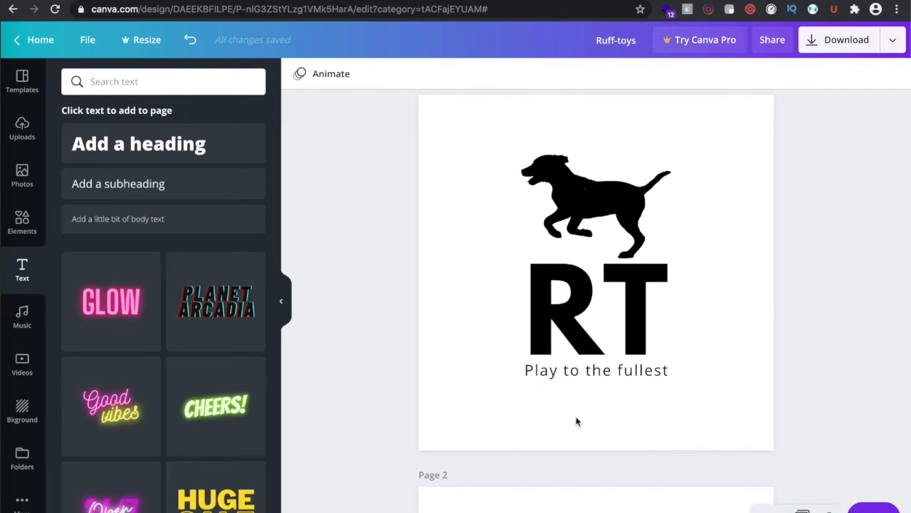
scroll(577, 421, down, 5)
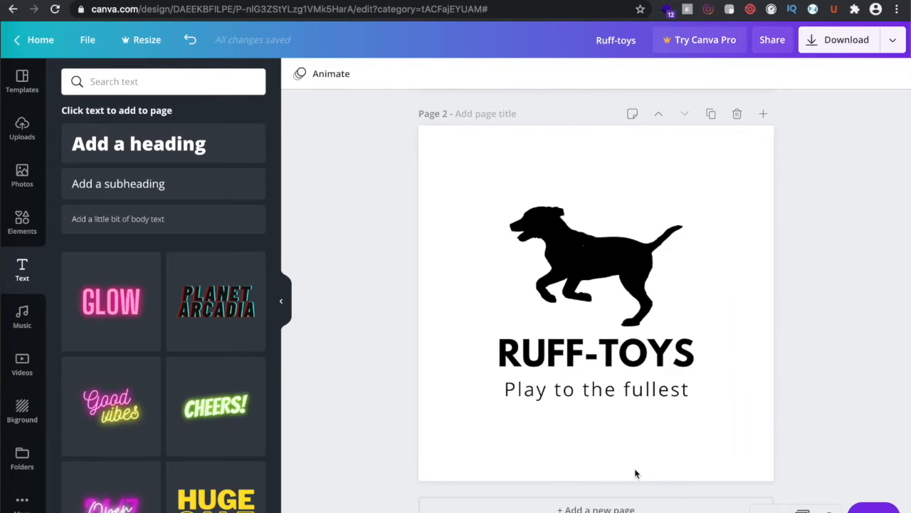
scroll(583, 462, up, 5)
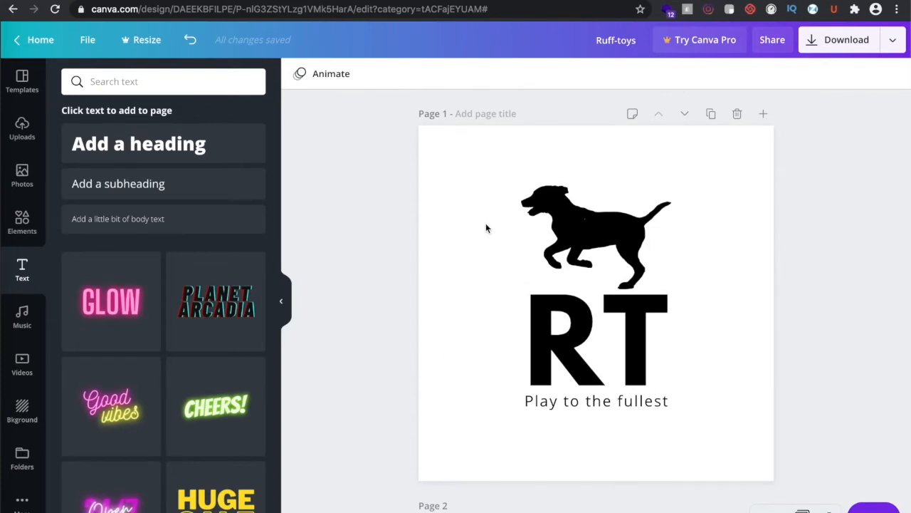
Try coral, pink and dark green on the dog, and colour RT dark blue
click(591, 230)
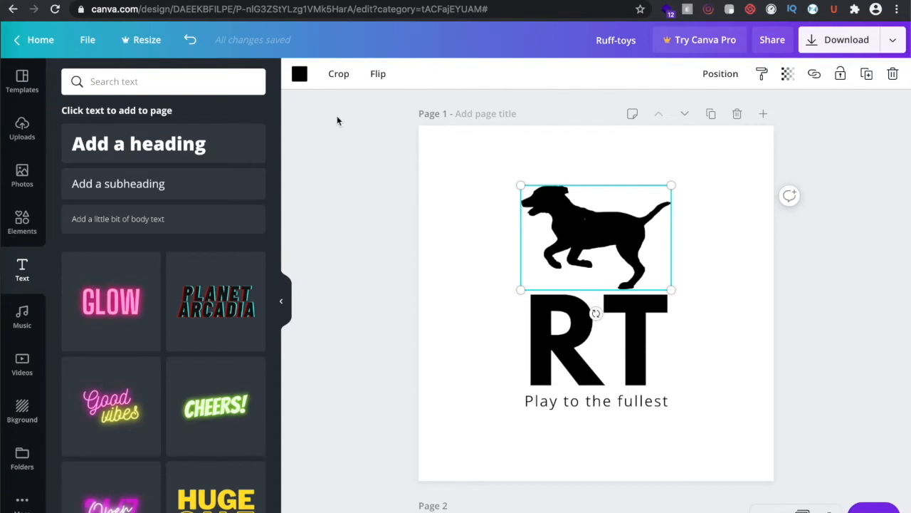
click(299, 74)
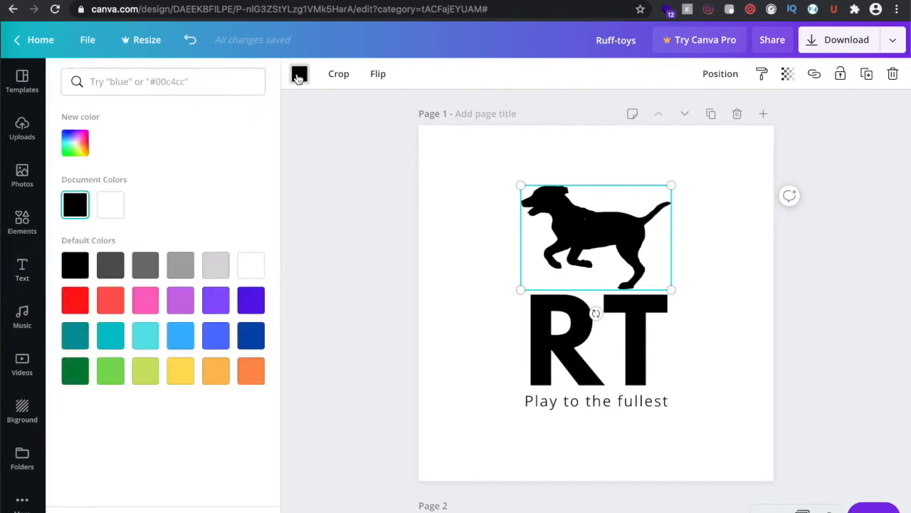
click(112, 301)
click(146, 302)
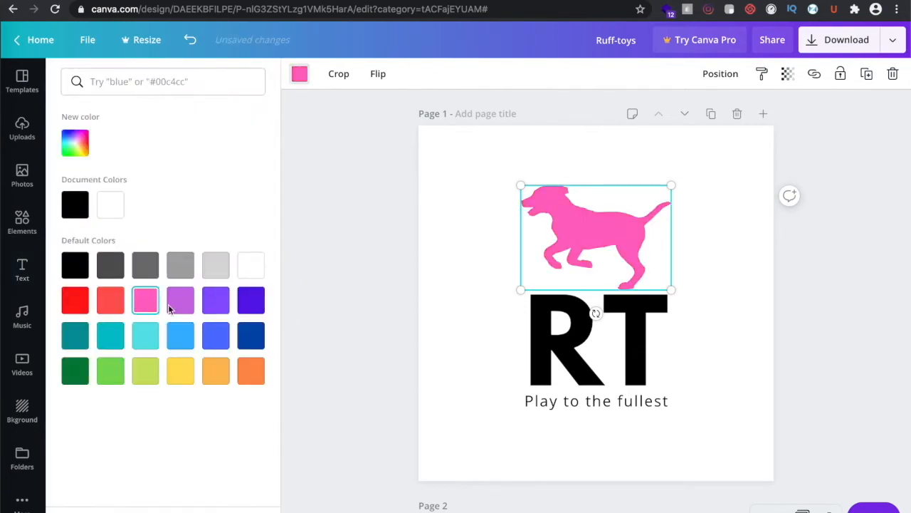
click(77, 373)
click(590, 363)
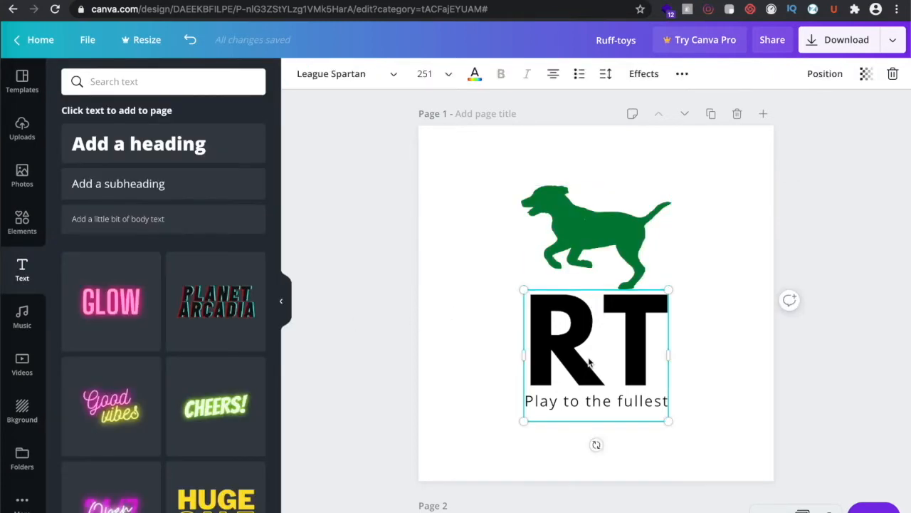
click(475, 73)
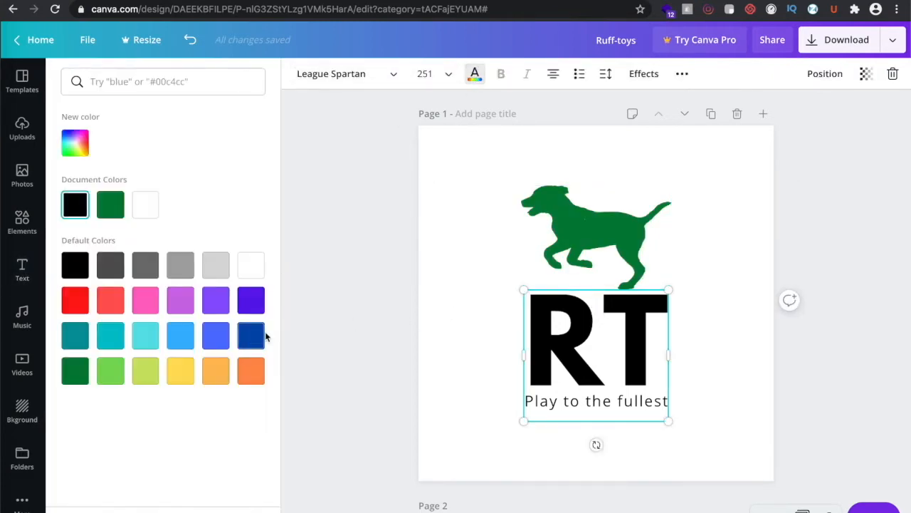
click(251, 336)
click(452, 315)
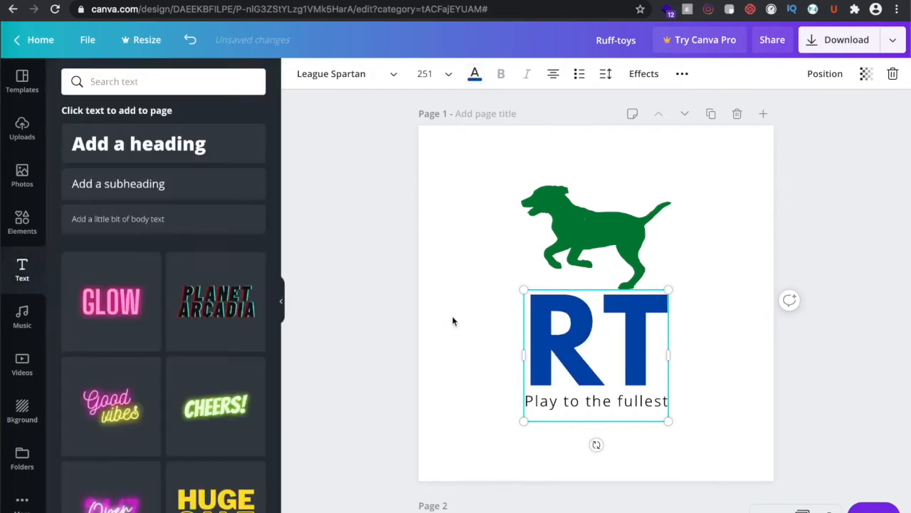
click(718, 335)
Recolour the dog silhouette black
scroll(722, 356, down, 1)
scroll(726, 381, down, 6)
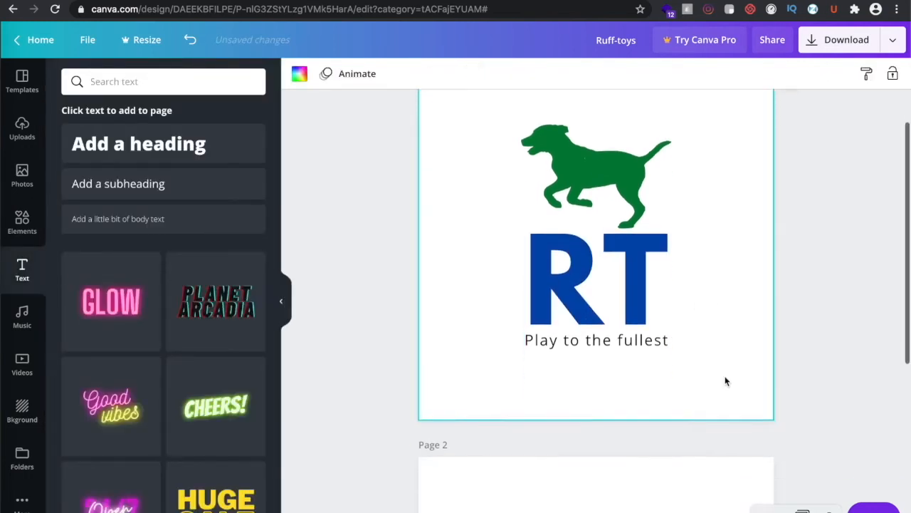
scroll(725, 381, up, 7)
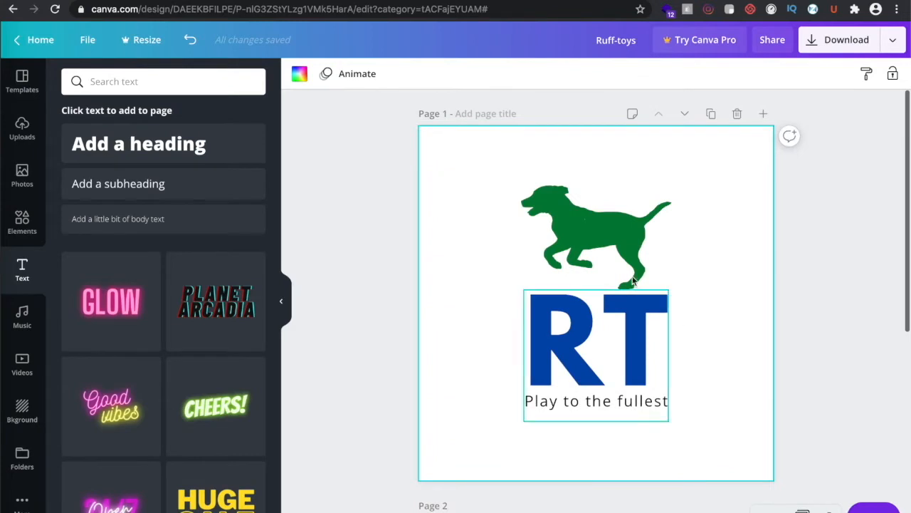
click(596, 246)
click(299, 74)
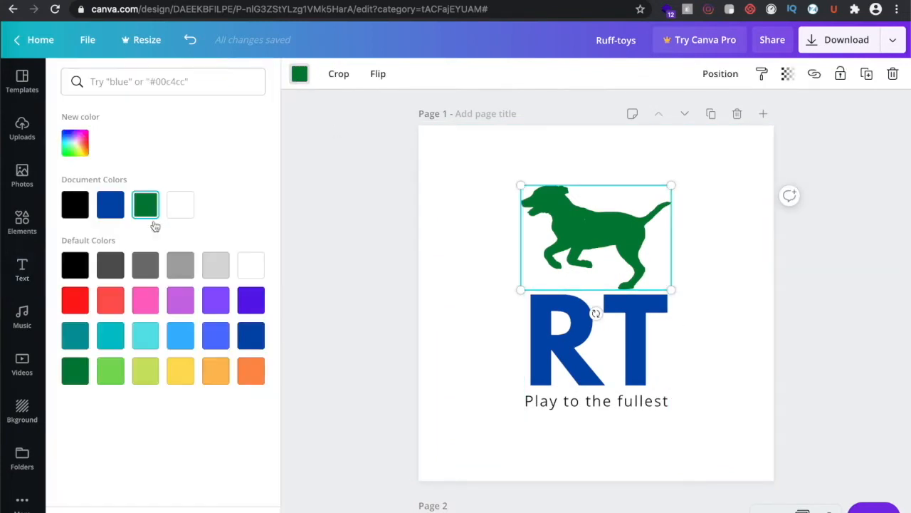
click(74, 204)
Make the RT letters black
click(575, 350)
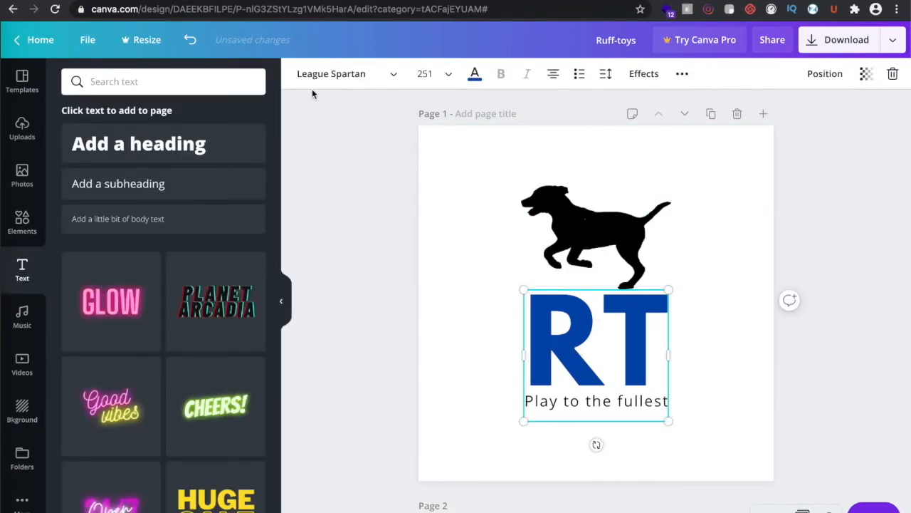
click(475, 73)
click(73, 206)
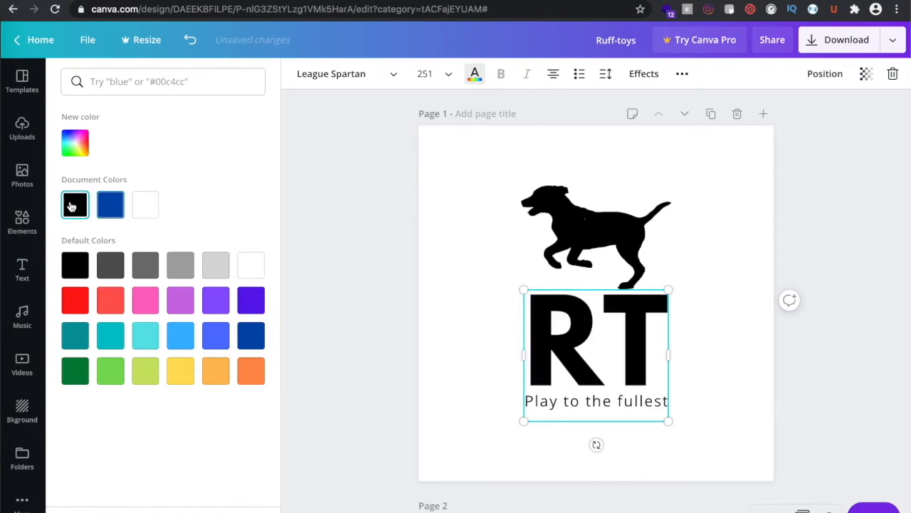
click(772, 330)
click(790, 388)
scroll(804, 421, down, 3)
scroll(805, 421, down, 2)
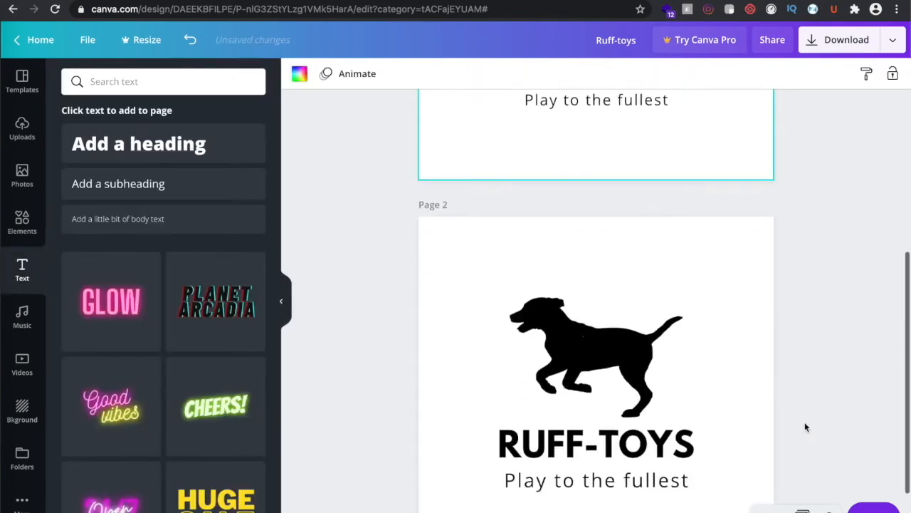
scroll(804, 422, up, 3)
scroll(809, 348, up, 1)
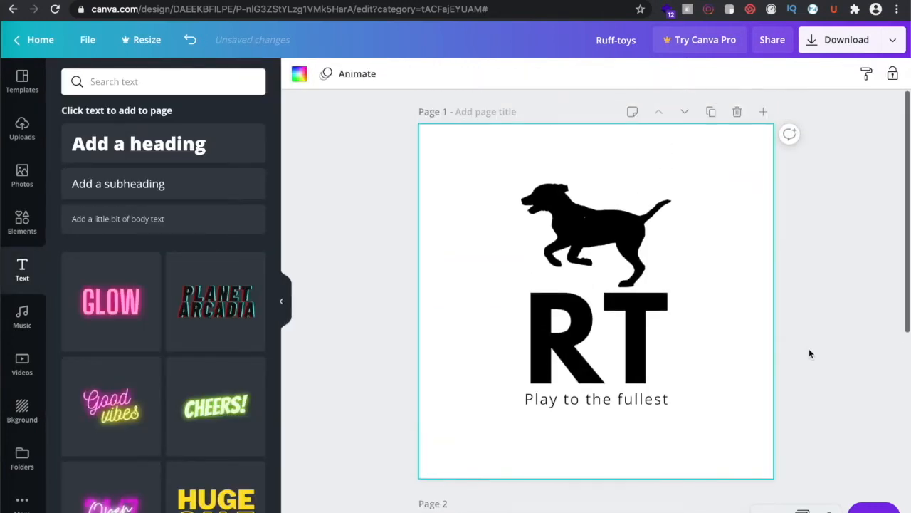
Download all pages as PNG and dismiss the Canva Pro promotion
click(842, 48)
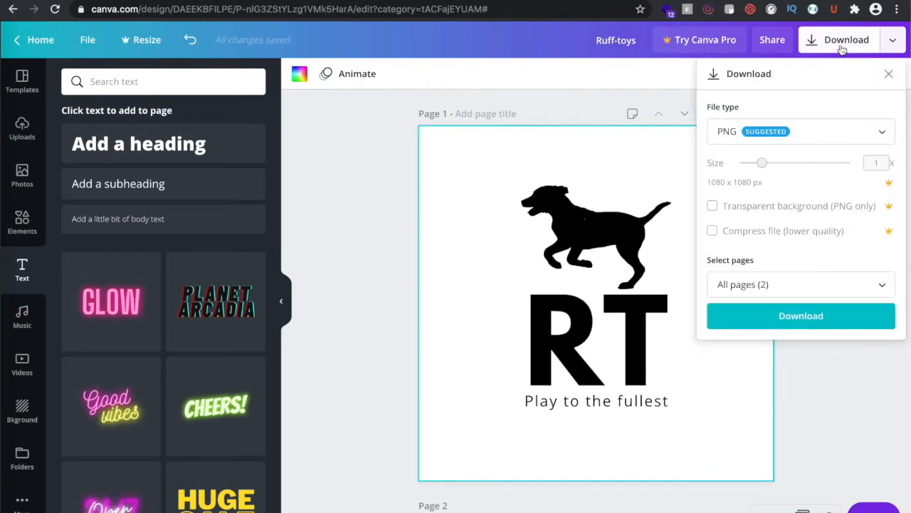
click(800, 144)
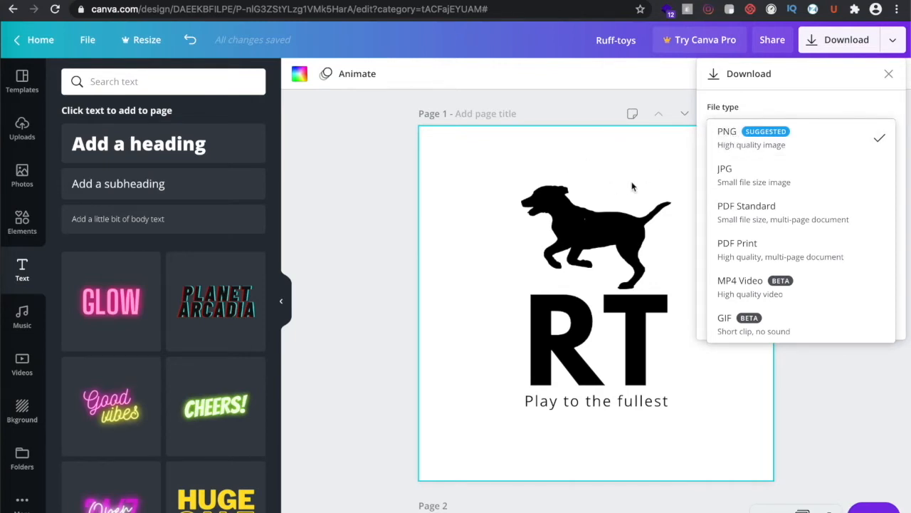
click(755, 178)
click(762, 132)
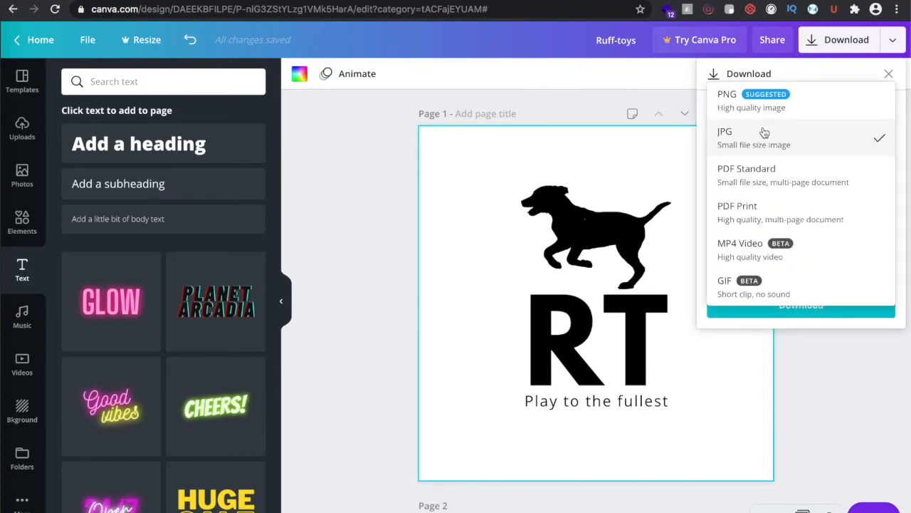
click(762, 107)
click(760, 286)
click(761, 287)
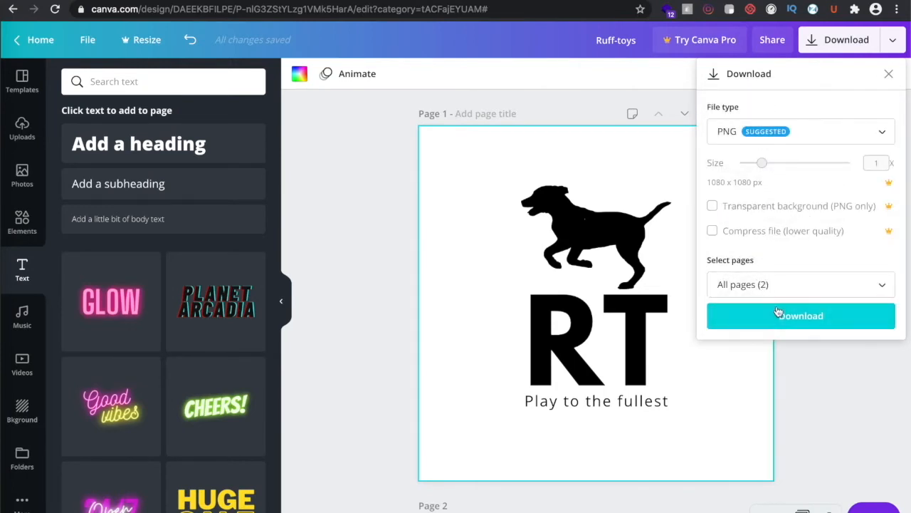
click(777, 311)
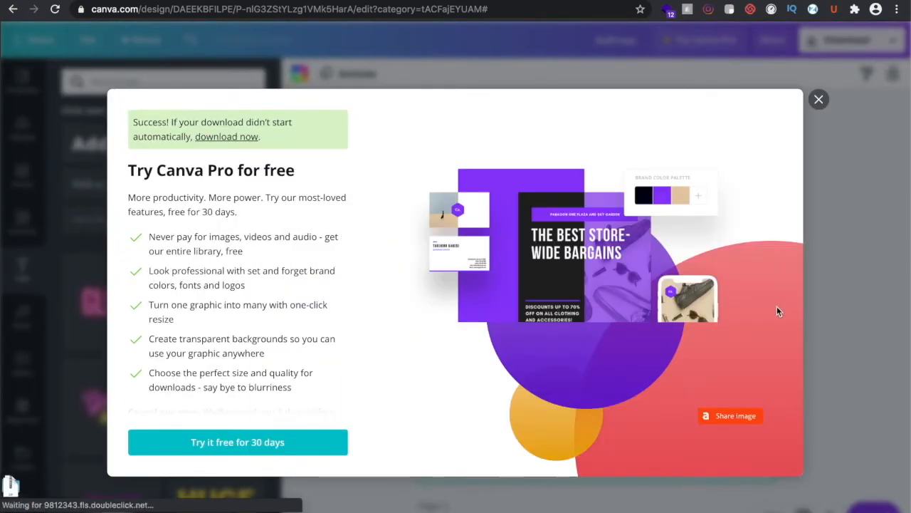
click(819, 84)
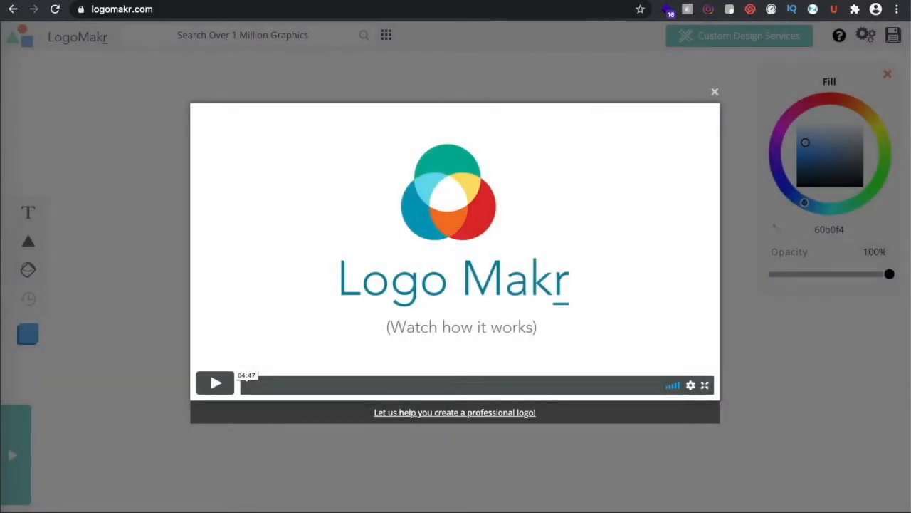
Dismiss the intro video and search the graphics library for 'dog'
click(716, 95)
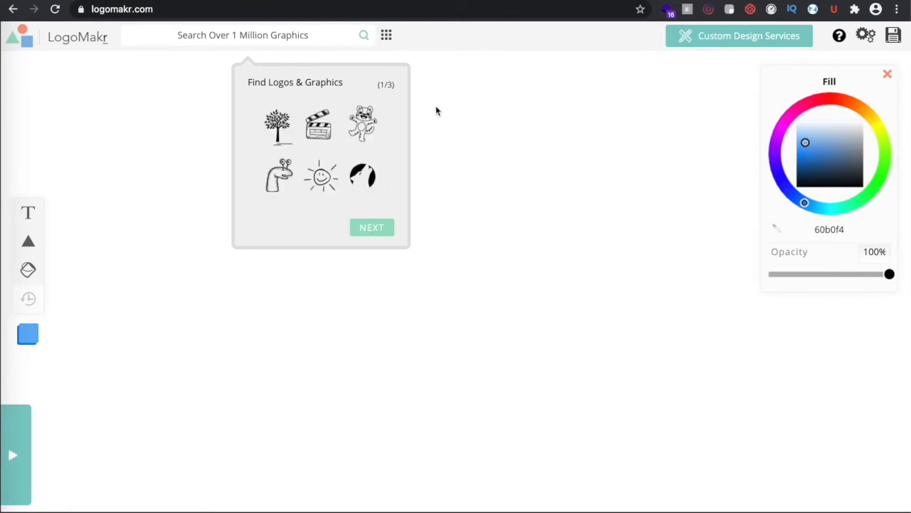
click(285, 39)
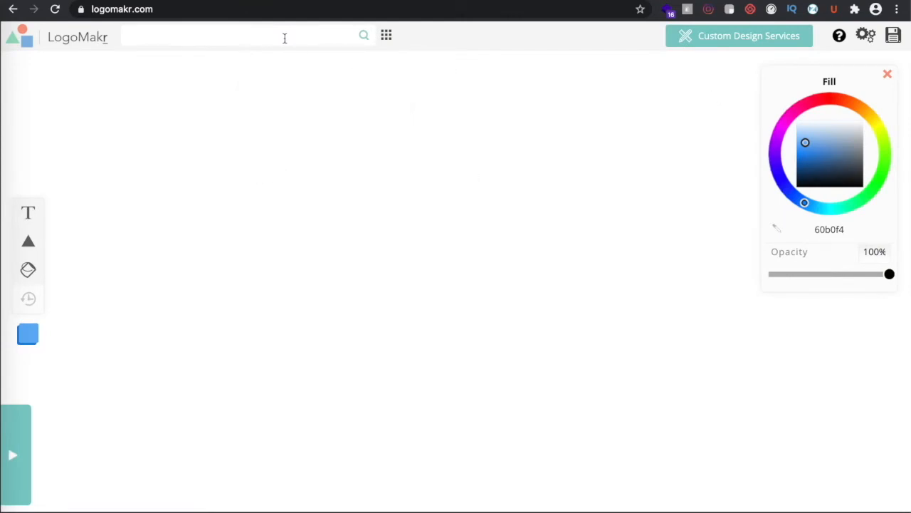
text(dog)
key(Return)
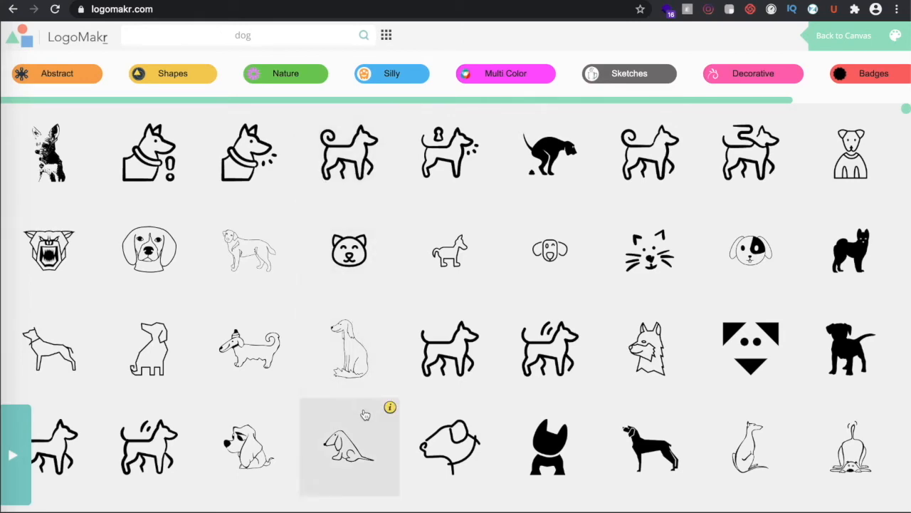
scroll(382, 319, down, 3)
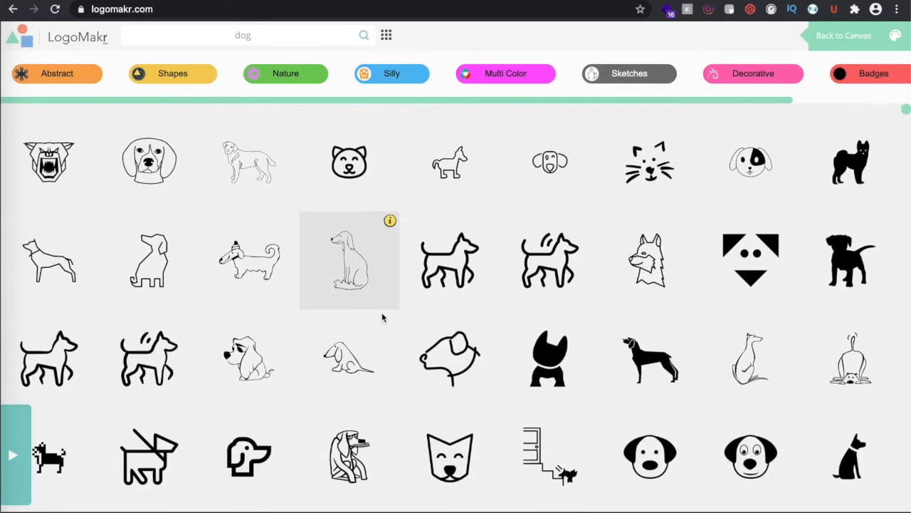
scroll(382, 320, down, 4)
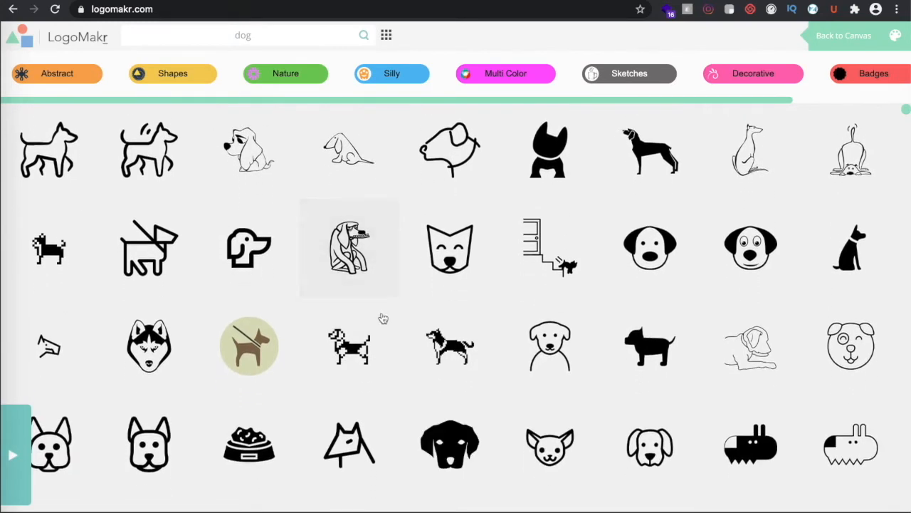
scroll(382, 319, down, 3)
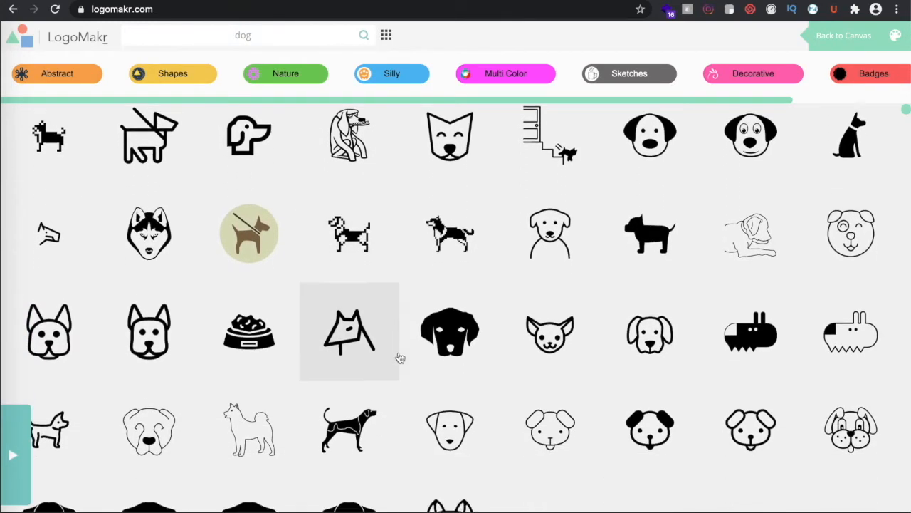
scroll(401, 357, down, 7)
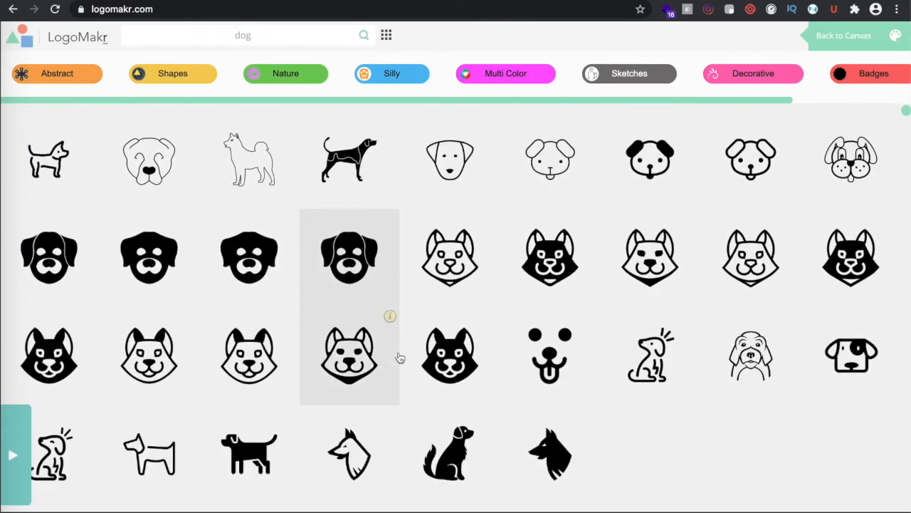
scroll(400, 357, down, 2)
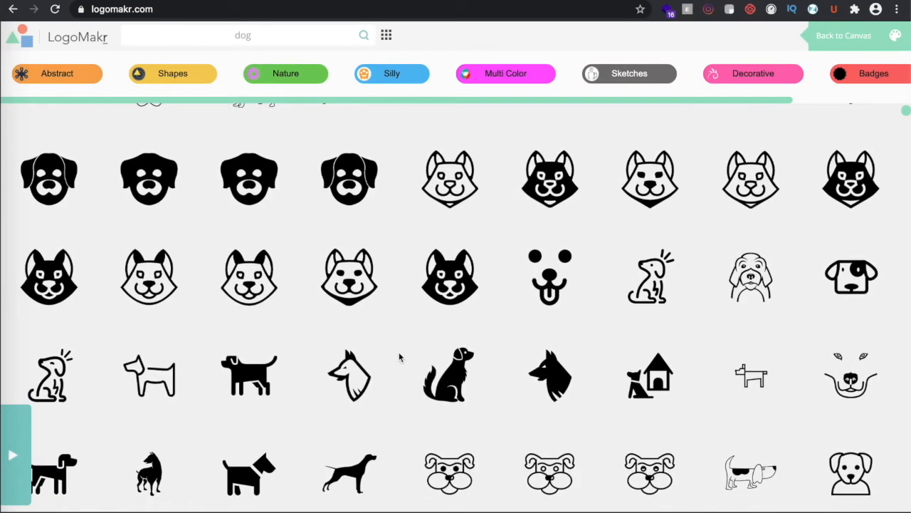
scroll(400, 357, down, 1)
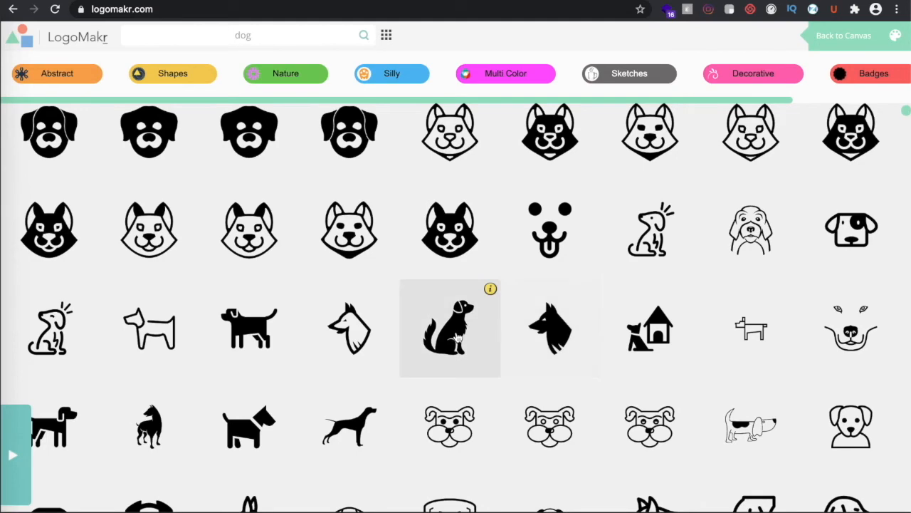
Add the black wolf-head graphic and move it up and to the left
click(567, 340)
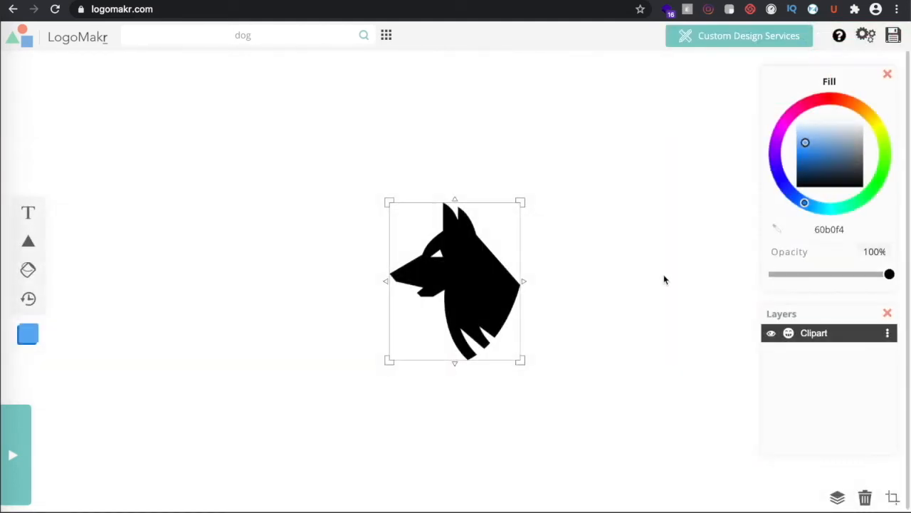
click(663, 279)
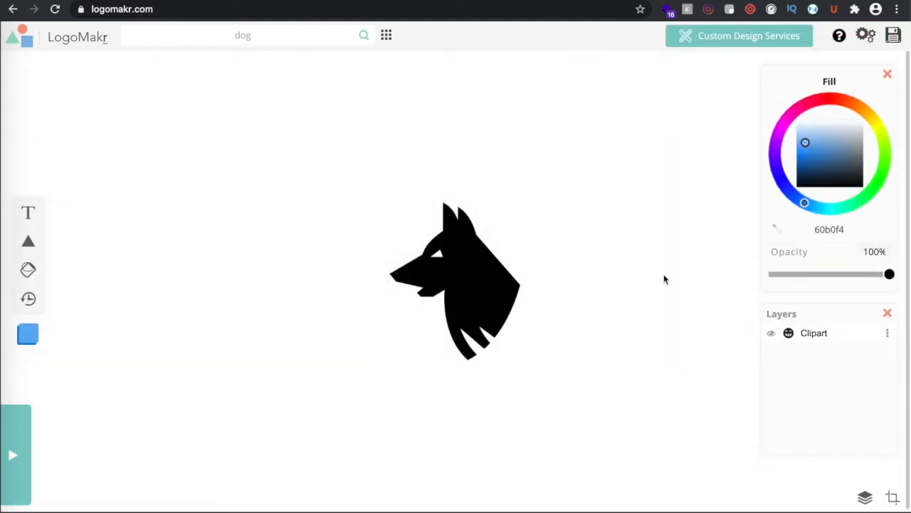
click(485, 284)
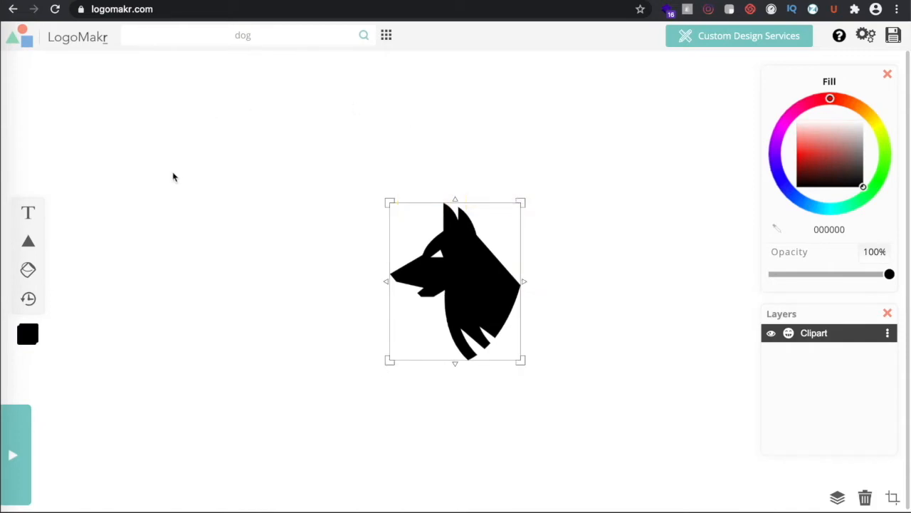
drag(477, 288, 412, 241)
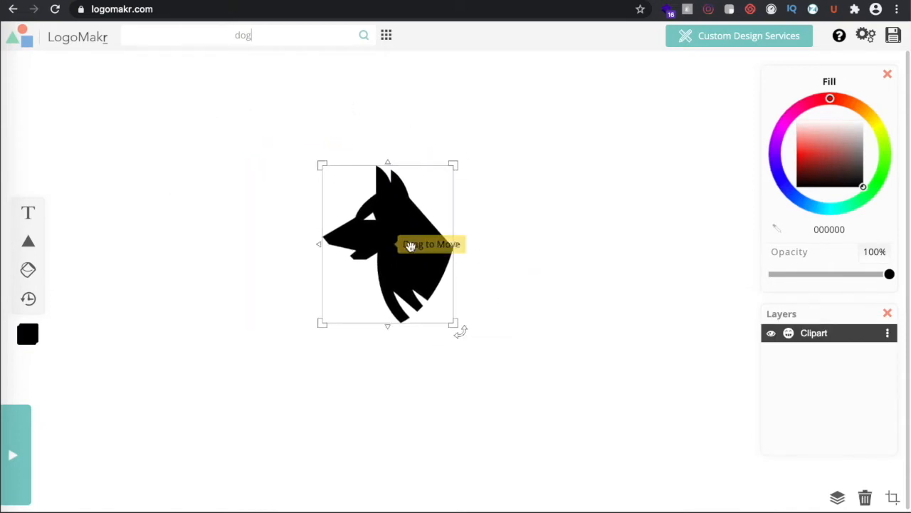
Add a 'RUFF-TOYS' text box and place it centred beneath the wolf head
click(527, 274)
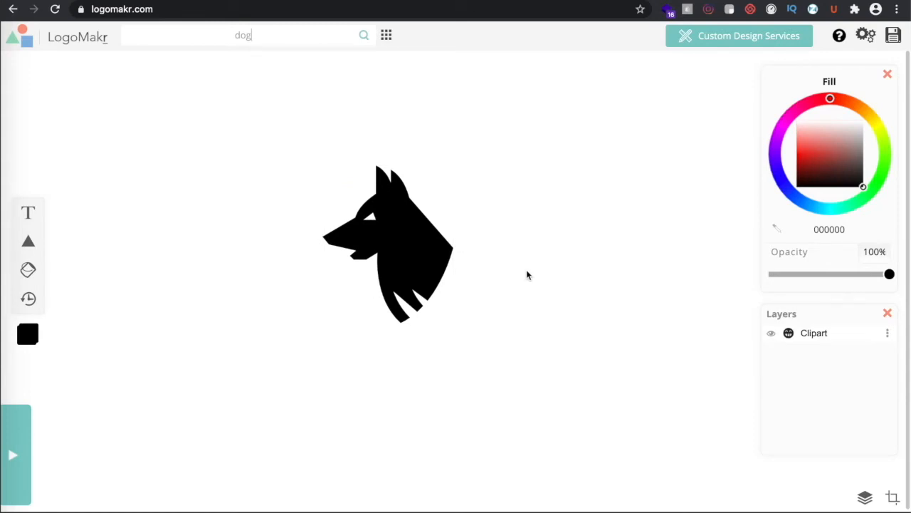
click(398, 243)
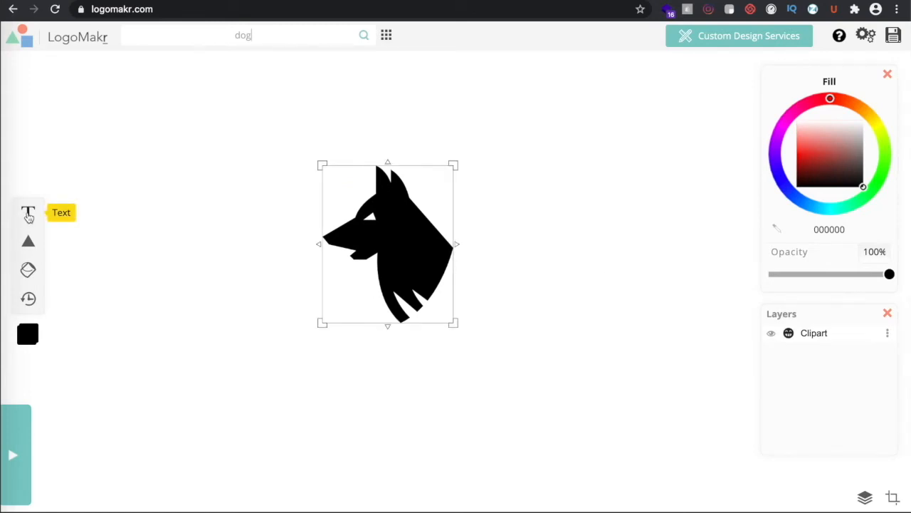
click(27, 213)
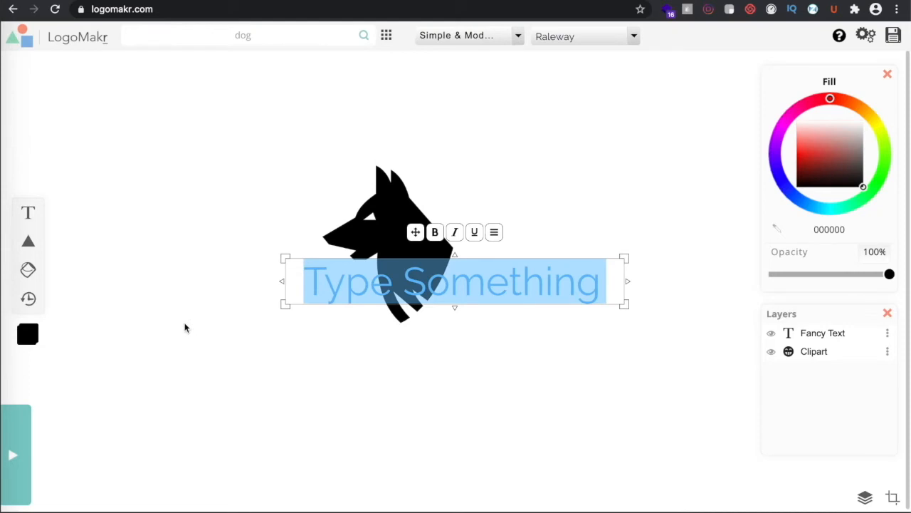
key(BackSpace)
text(RU)
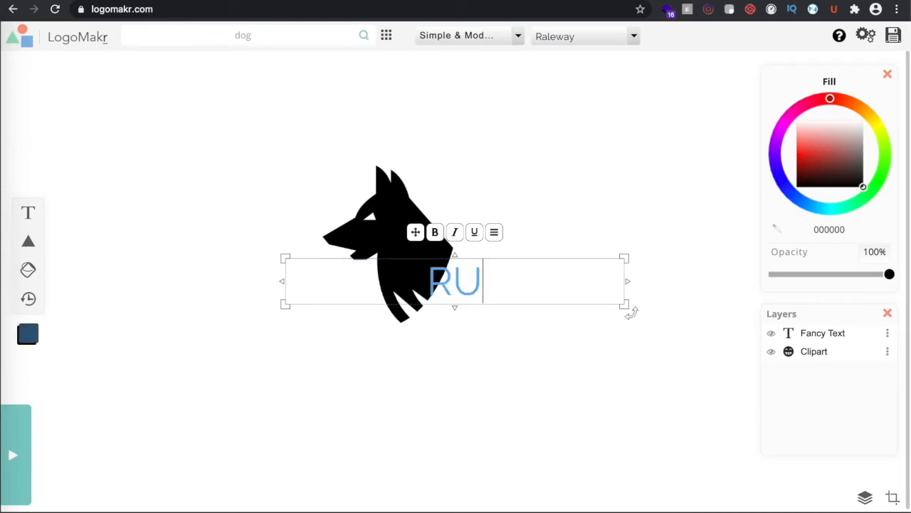
text(FF-TO)
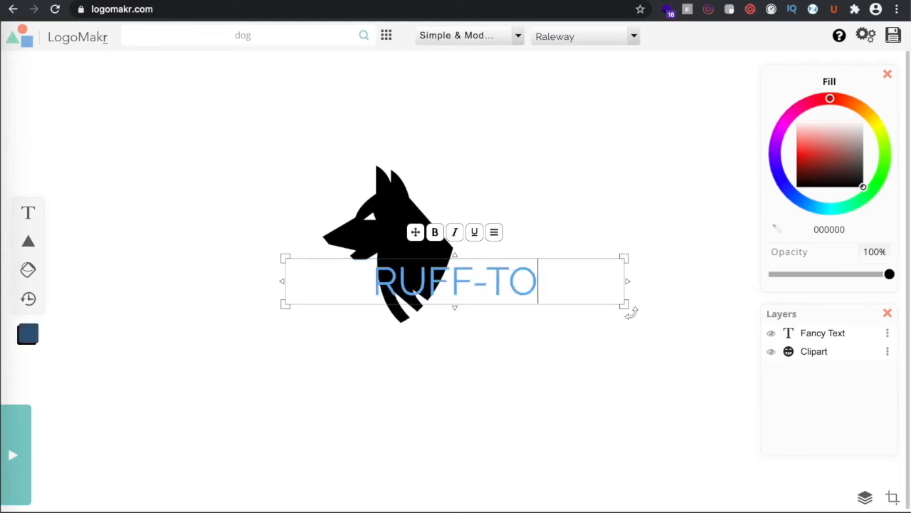
text(YS)
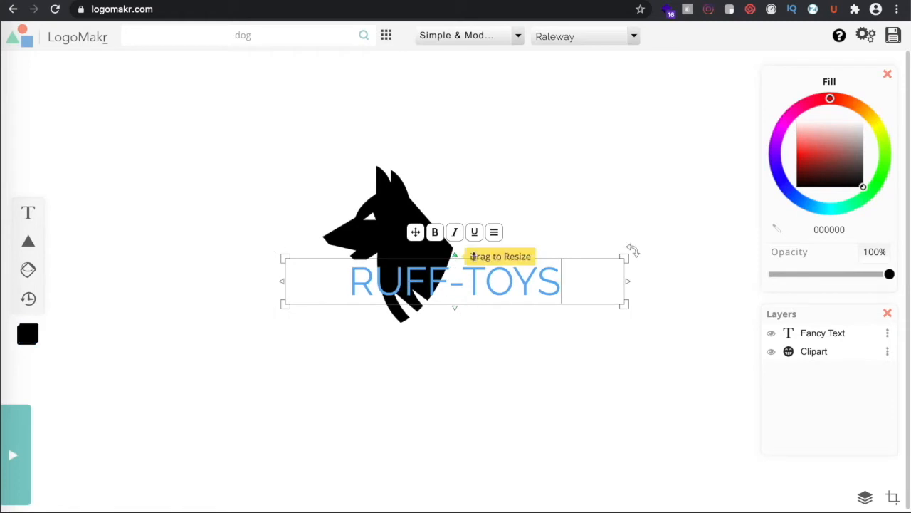
click(256, 275)
drag(491, 296, 425, 373)
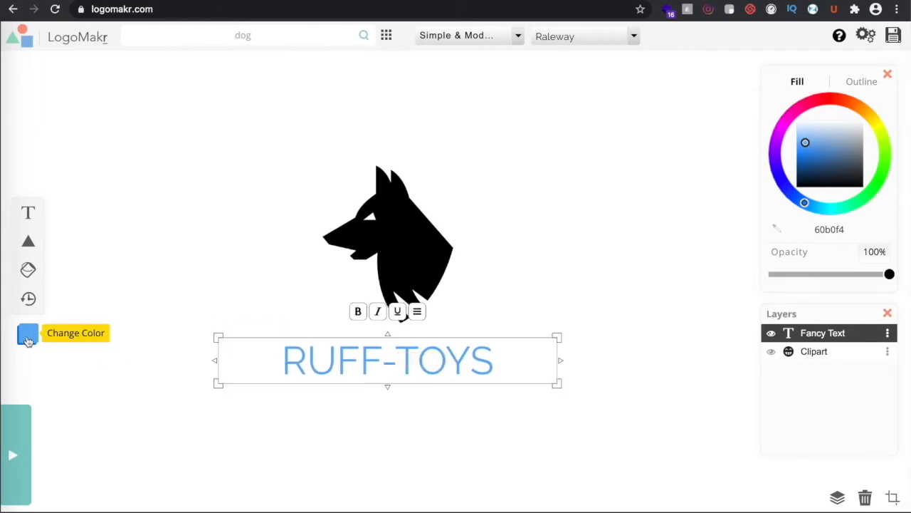
Colour the RUFF-TOYS text black (000000) and make it bold
click(27, 338)
drag(855, 183, 864, 187)
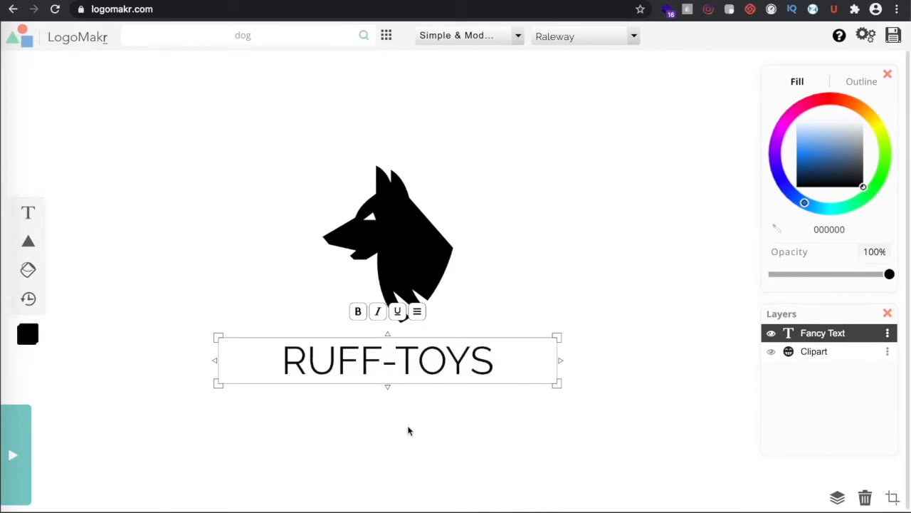
click(351, 358)
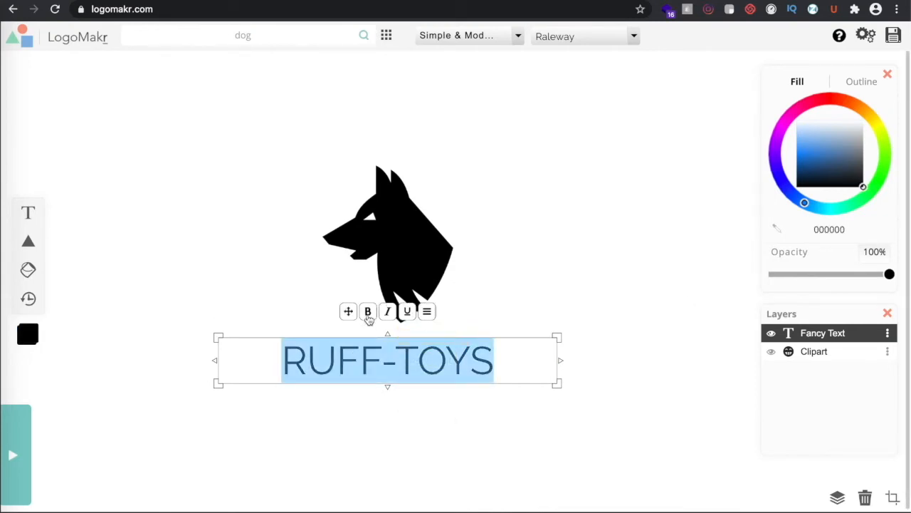
click(368, 313)
click(650, 329)
Select all of the RUFF-TOYS text to prepare a font family change
click(413, 373)
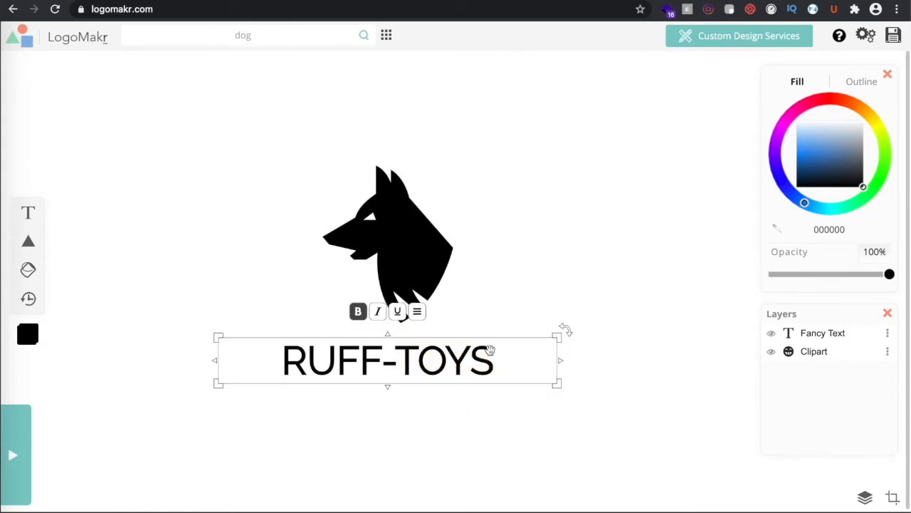
click(459, 360)
click(296, 364)
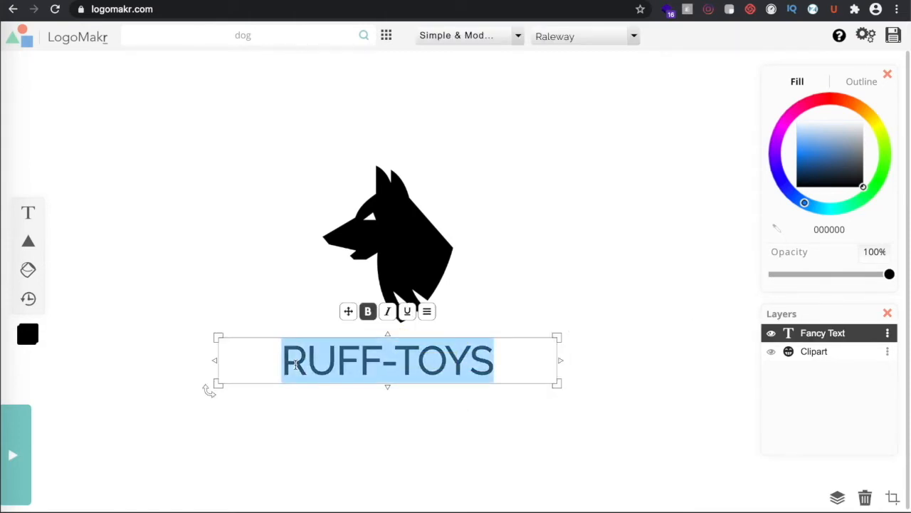
click(296, 365)
triple_click(295, 364)
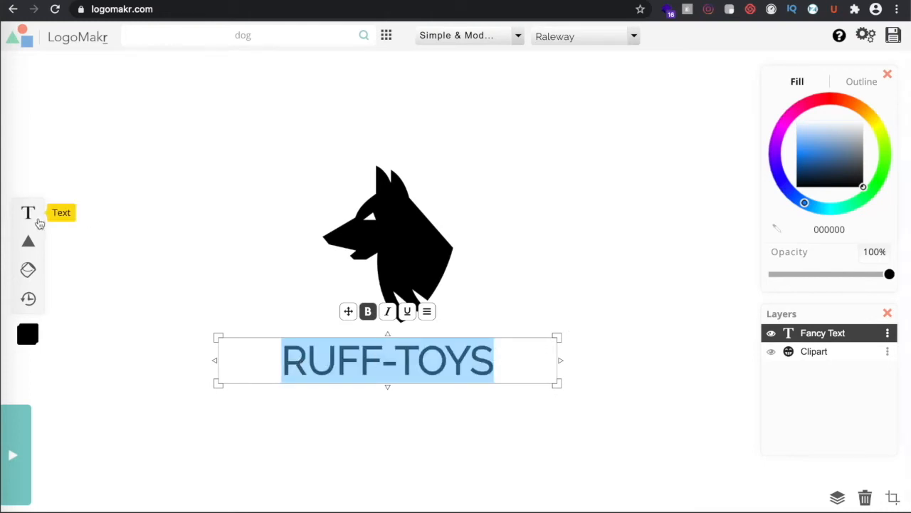
click(632, 36)
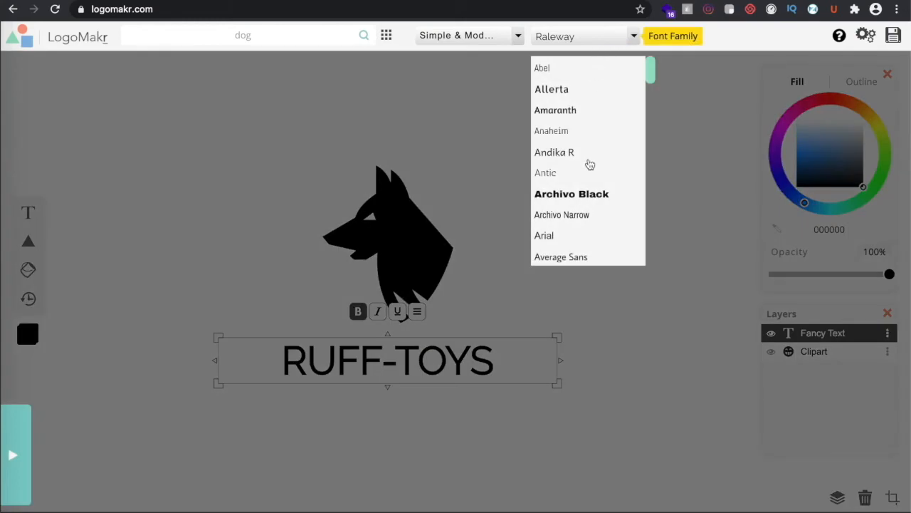
Try Archivo Black and Passion One, then set RUFF-TOYS in Proxima Nova
click(596, 197)
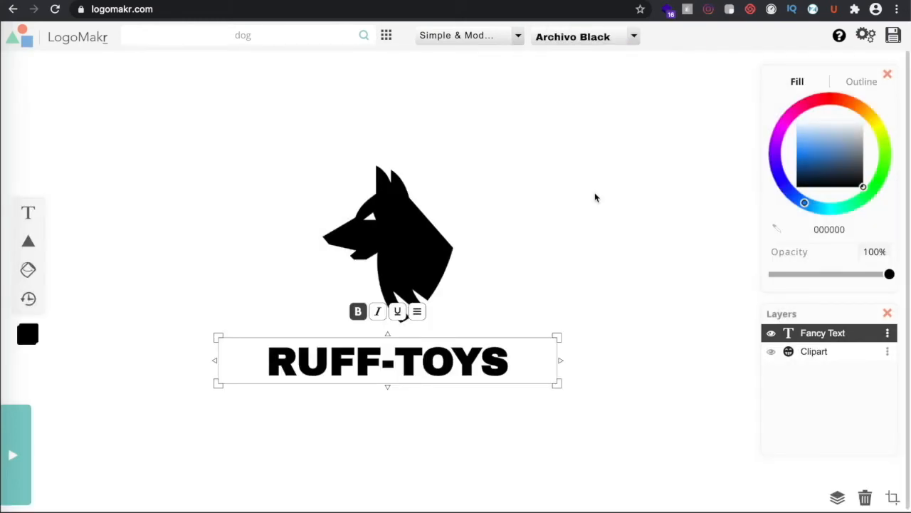
click(633, 37)
scroll(595, 225, down, 3)
scroll(596, 227, down, 6)
scroll(596, 227, down, 8)
scroll(596, 228, down, 8)
scroll(596, 228, down, 2)
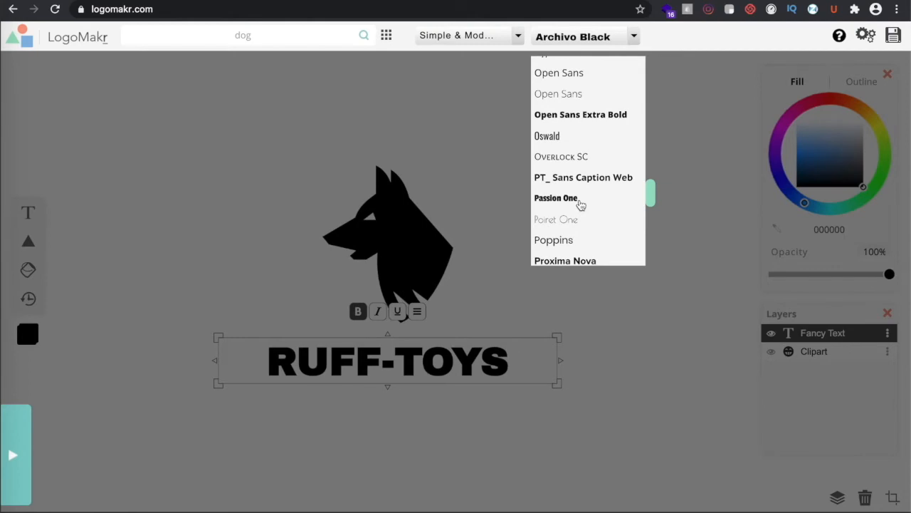
click(580, 203)
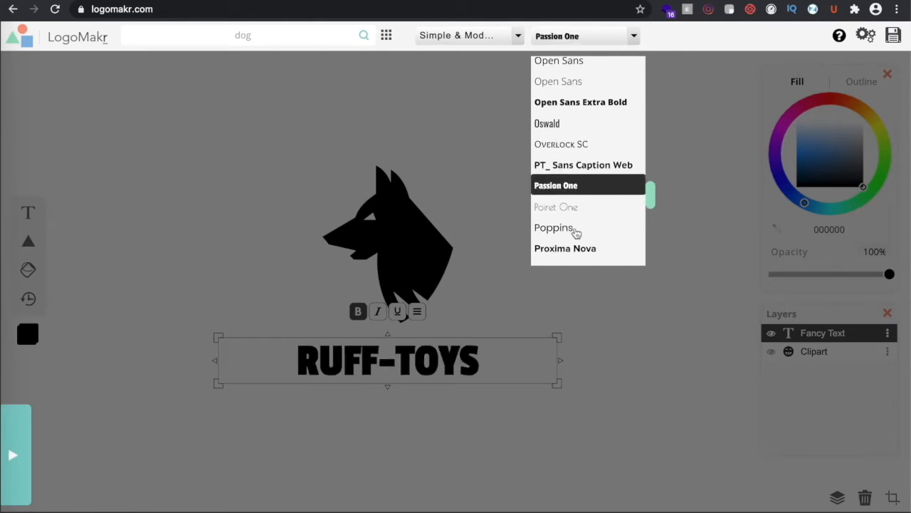
scroll(575, 233, down, 1)
click(570, 206)
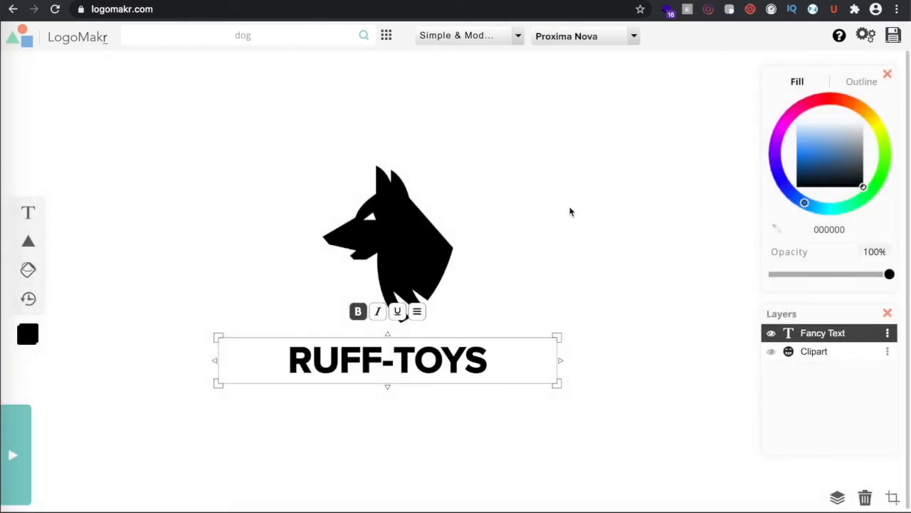
Nudge the RUFF-TOYS text up closer beneath the dog
click(632, 371)
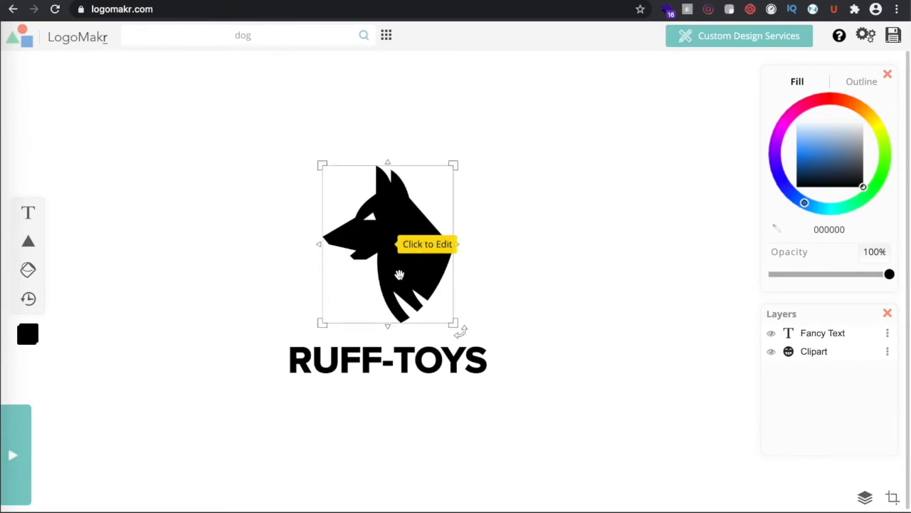
click(395, 359)
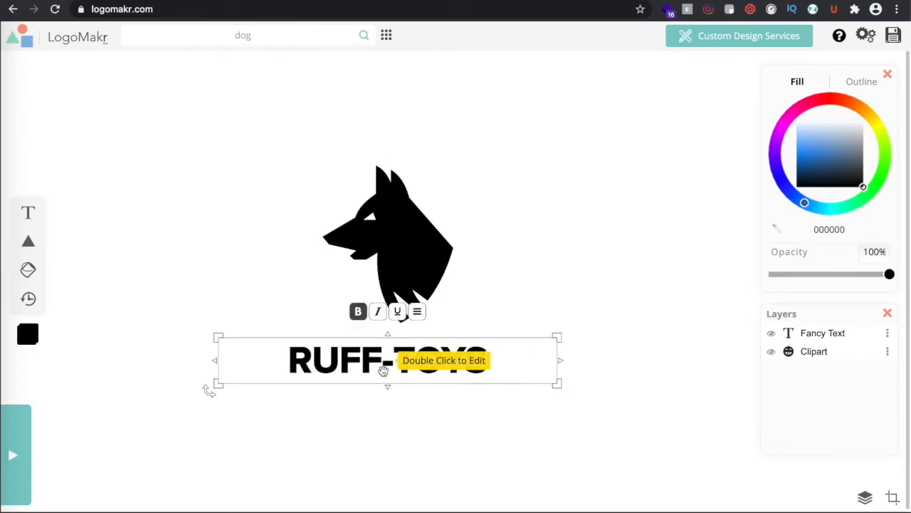
mouse_move(367, 360)
mouse_down()
mouse_move(366, 350)
mouse_move(372, 361)
mouse_up()
click(456, 424)
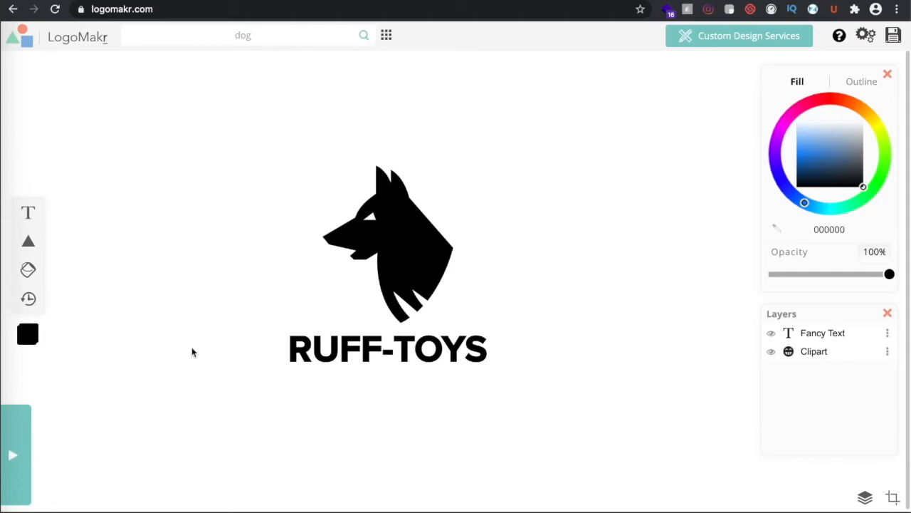
click(388, 352)
Add a 'Play to the fullest' tagline and colour it near-black
click(27, 212)
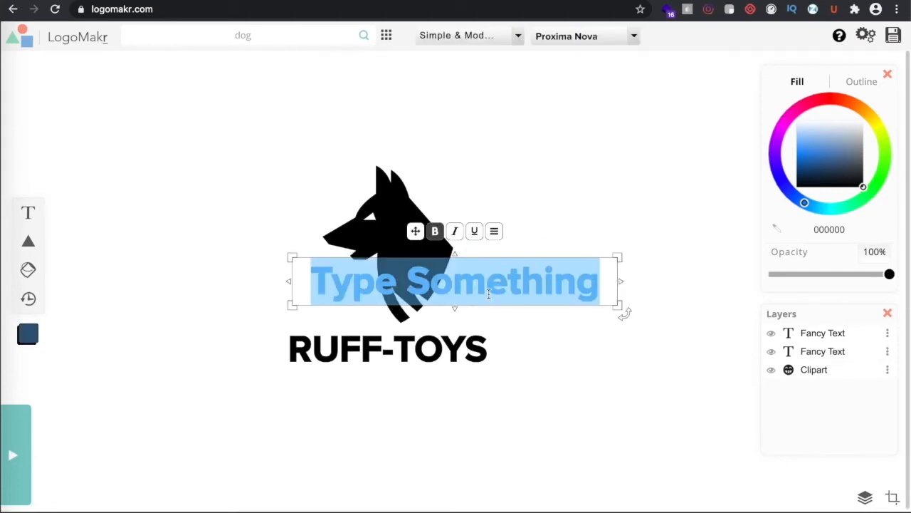
text(Play to)
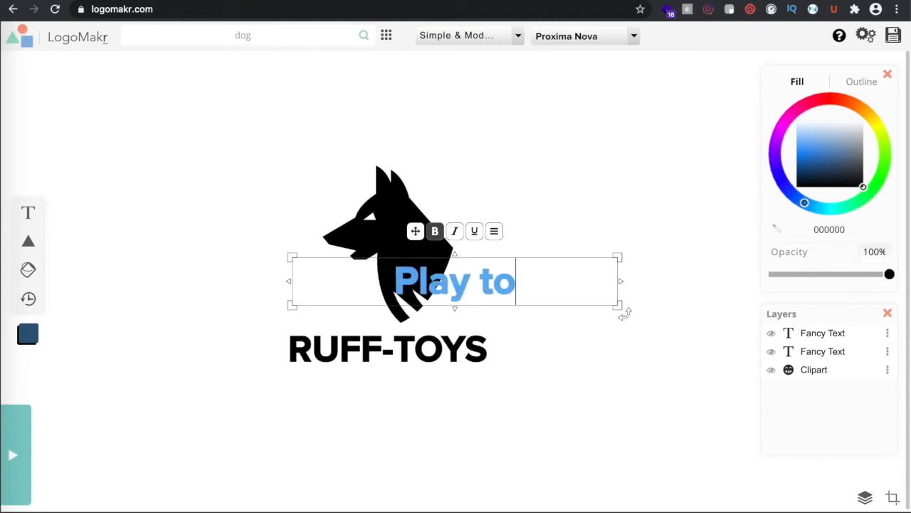
text( the fullest)
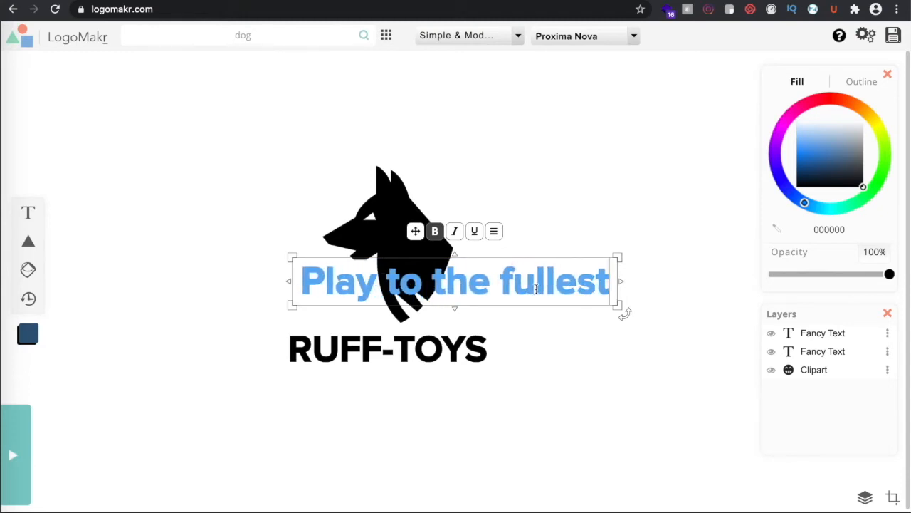
triple_click(580, 291)
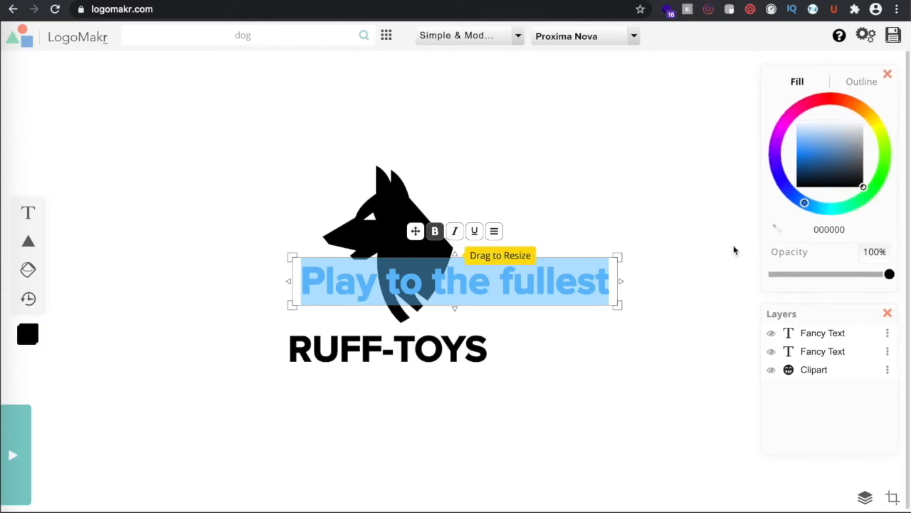
click(867, 191)
mouse_move(865, 190)
mouse_down()
mouse_move(845, 180)
mouse_move(862, 185)
mouse_up()
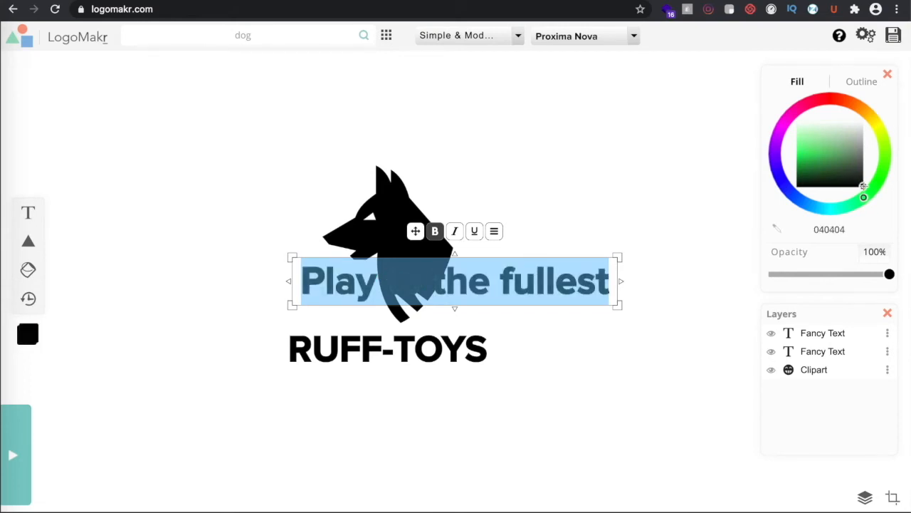
Move the tagline below RUFF-TOYS, shrink it and centre it there
click(377, 434)
click(491, 299)
drag(491, 299, 439, 403)
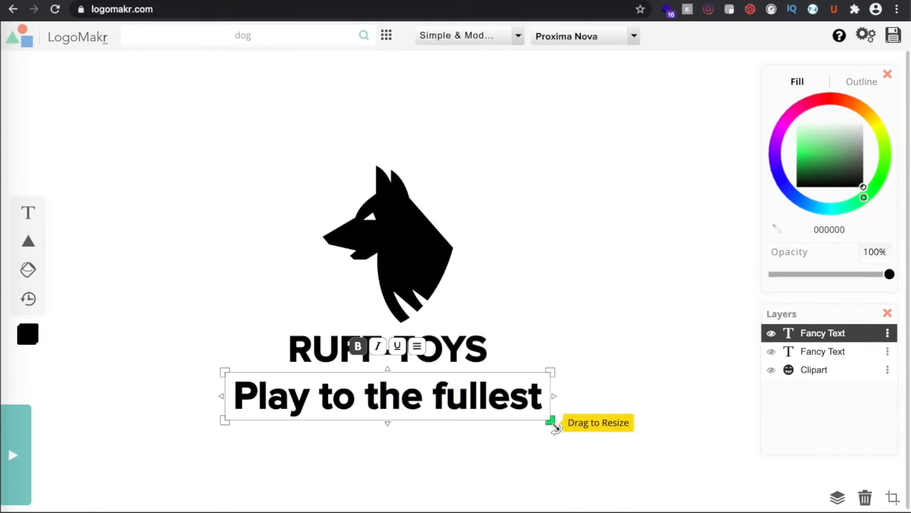
drag(549, 421, 459, 388)
drag(380, 378, 421, 384)
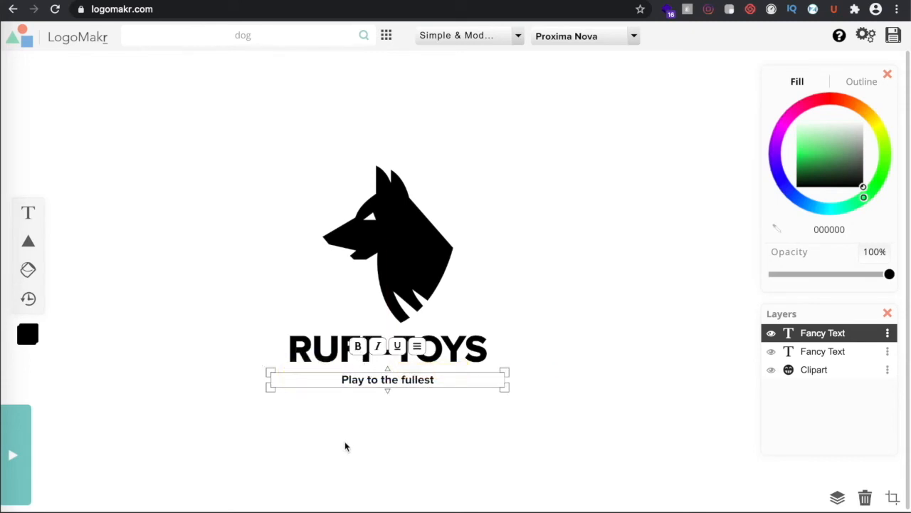
Make the 'Play to the fullest' tagline italic and clear the selection
click(351, 418)
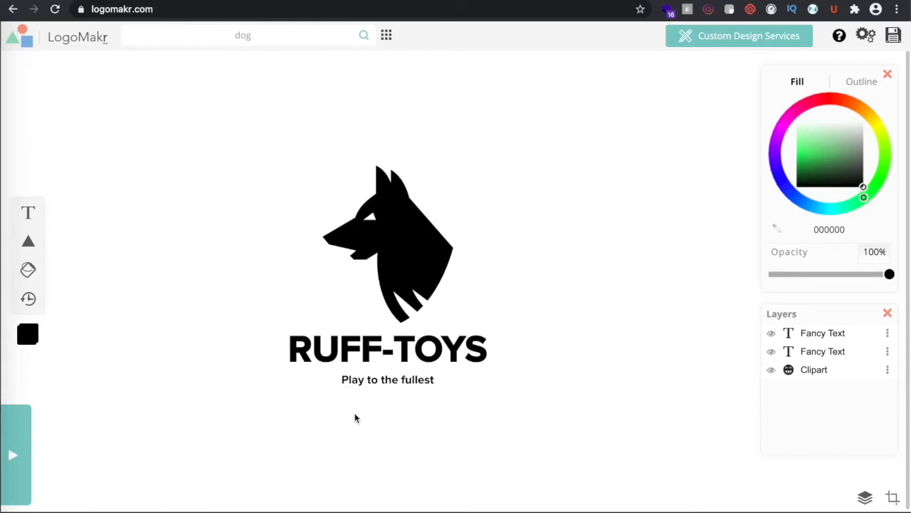
click(384, 381)
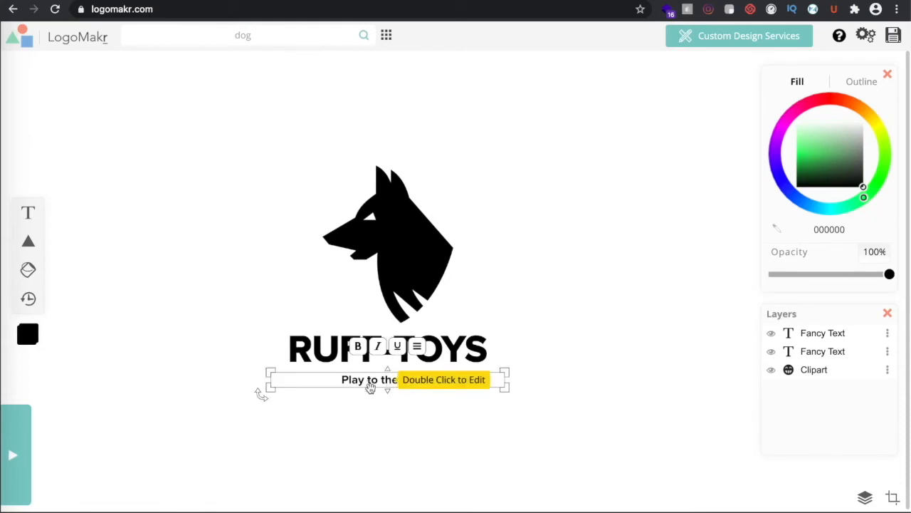
click(372, 415)
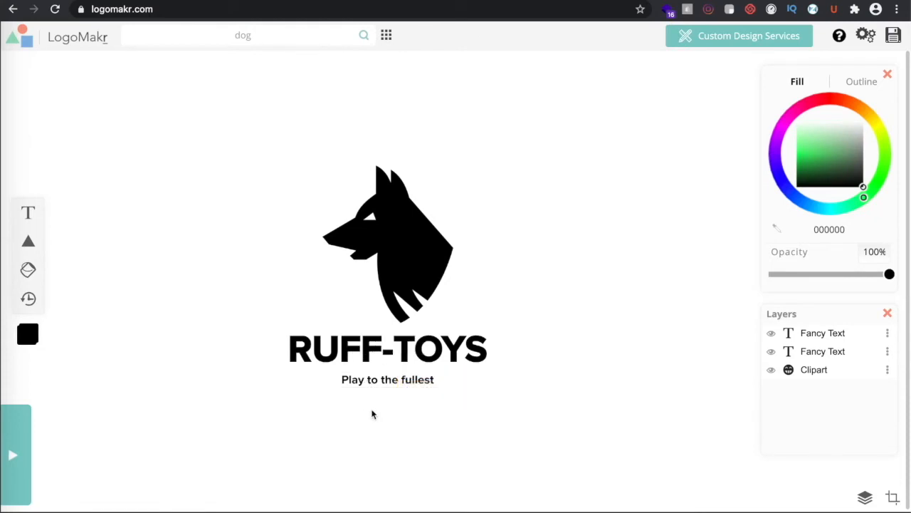
click(406, 381)
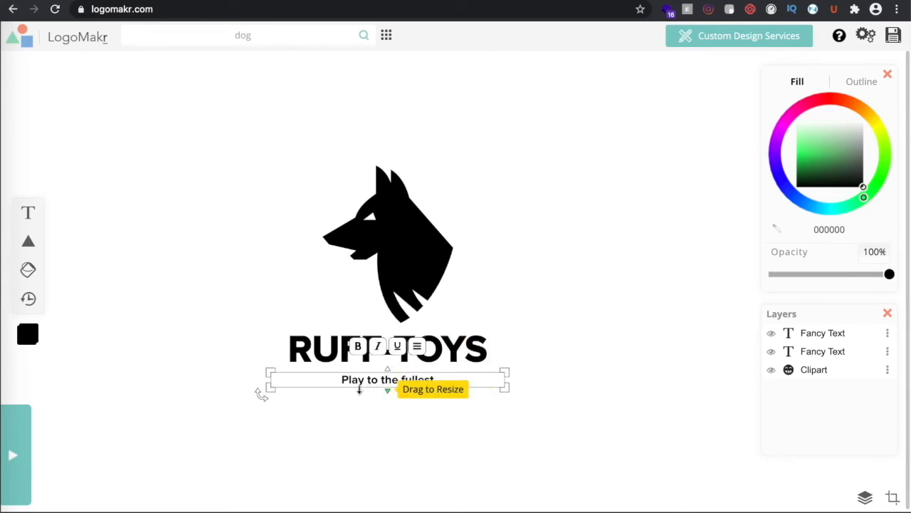
click(377, 346)
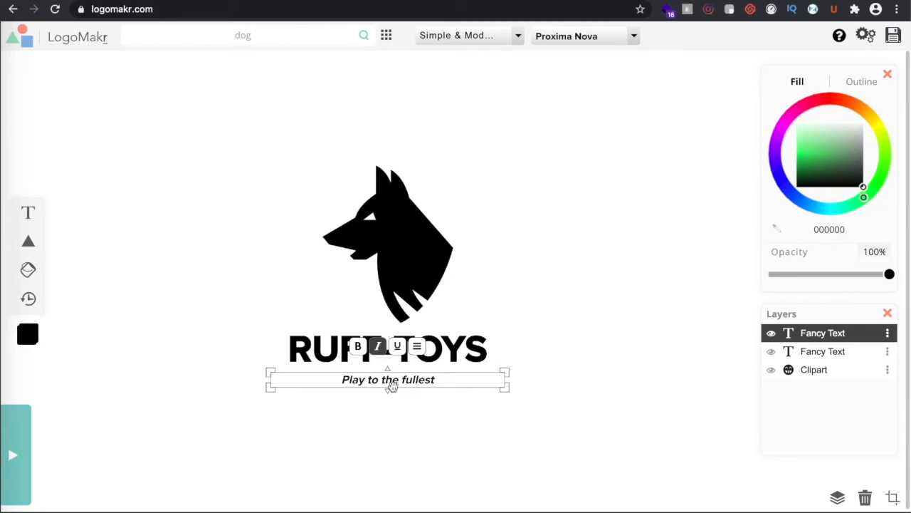
click(408, 432)
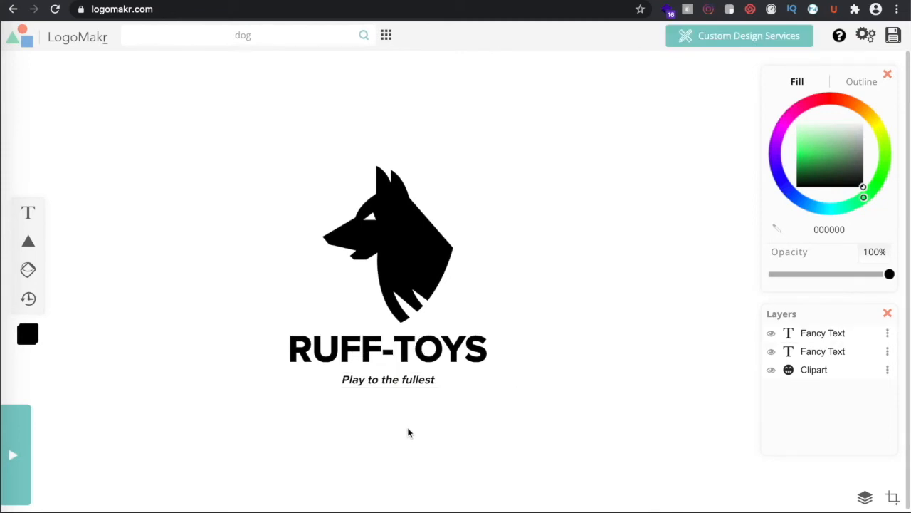
click(399, 349)
click(388, 380)
click(349, 445)
Shift the whole logo left and move the duplicated dog head off to the right
click(388, 271)
drag(251, 169, 499, 401)
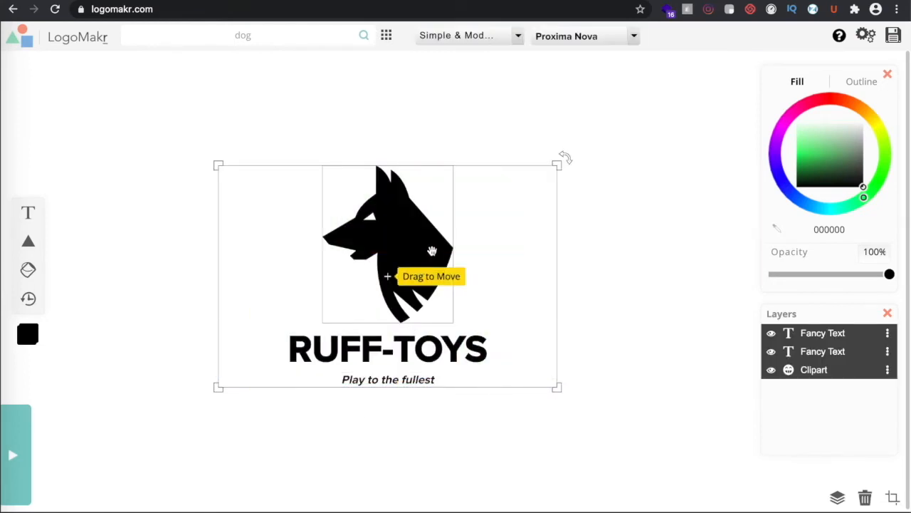
drag(432, 250, 289, 252)
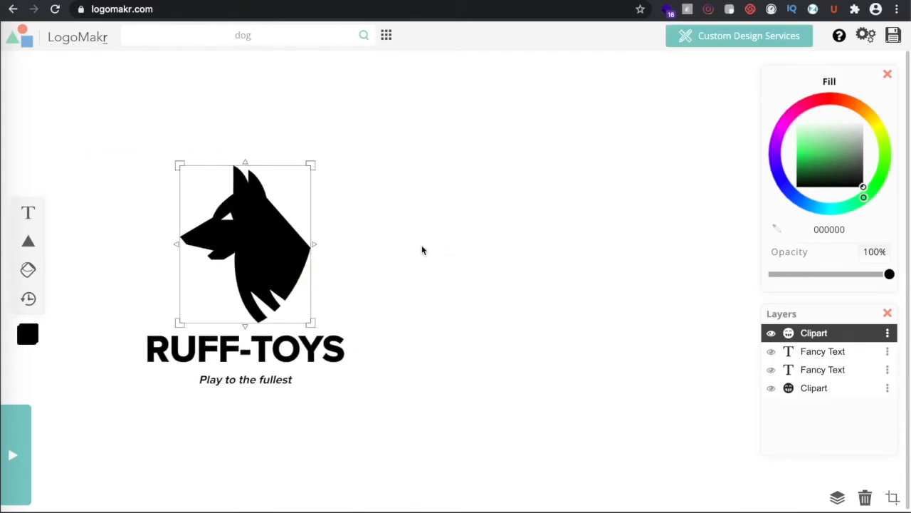
drag(289, 244, 592, 263)
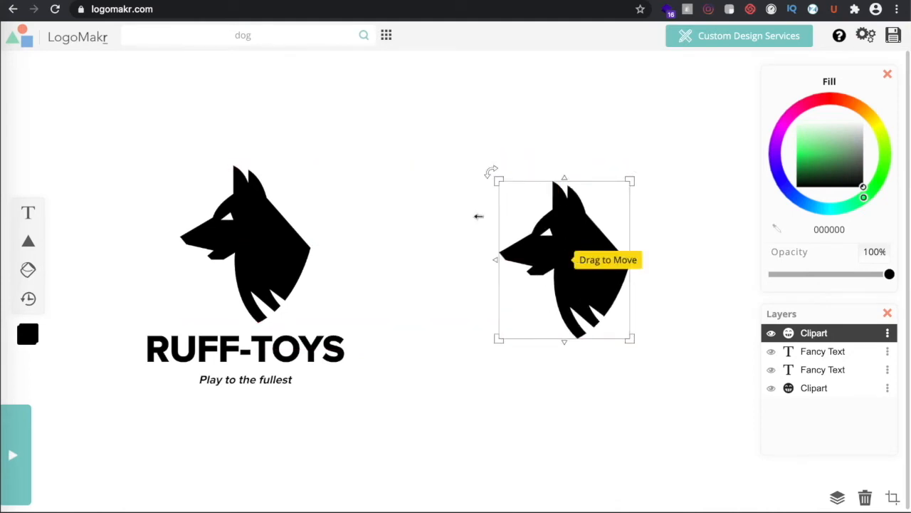
Duplicate the RUFF-TOYS wordmark and place the copy under the right-hand dog
click(271, 368)
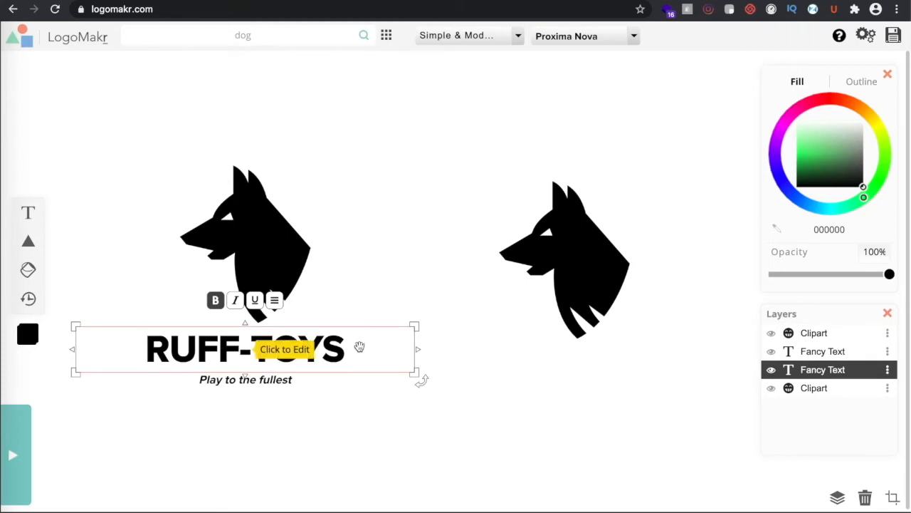
key(ctrl+d)
drag(234, 357, 556, 372)
click(623, 372)
click(676, 372)
Change the copied wordmark to 'RT', shrink it and place it on the right dog's lower left
key(BackSpace)
key(BackSpace)
key(BackSpace)
key(Left)
key(BackSpace)
key(BackSpace)
key(BackSpace)
key(BackSpace)
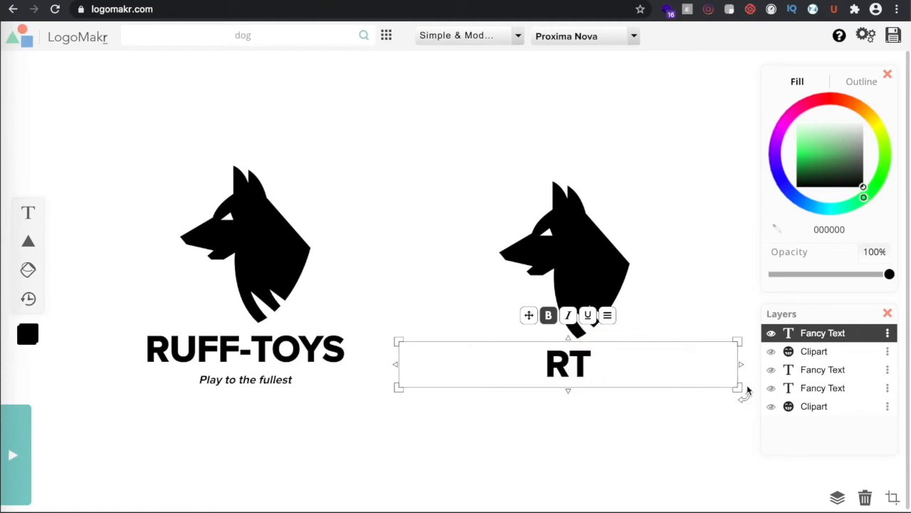
drag(736, 384, 488, 432)
click(620, 378)
drag(448, 390, 505, 307)
drag(452, 258, 467, 280)
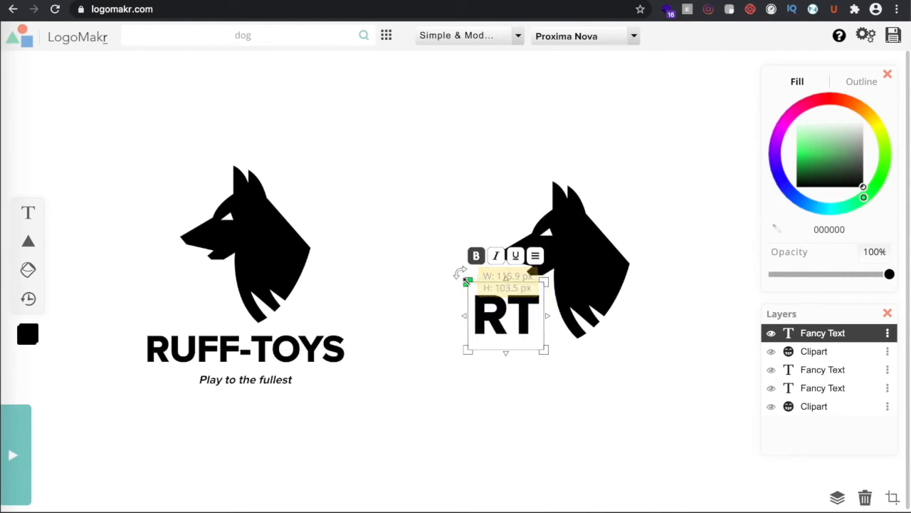
mouse_move(497, 311)
mouse_down()
mouse_move(507, 300)
mouse_move(504, 308)
mouse_up()
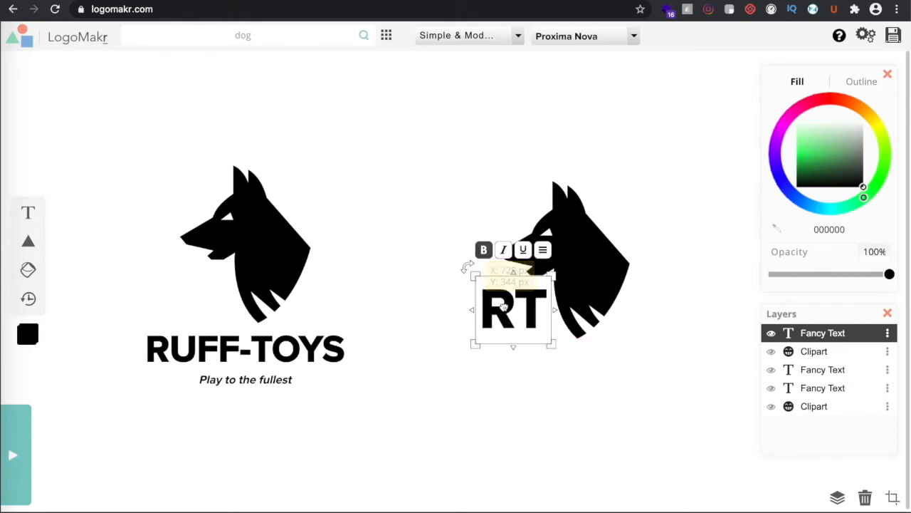
Search the clipart for circle shapes with 'cir'
click(645, 406)
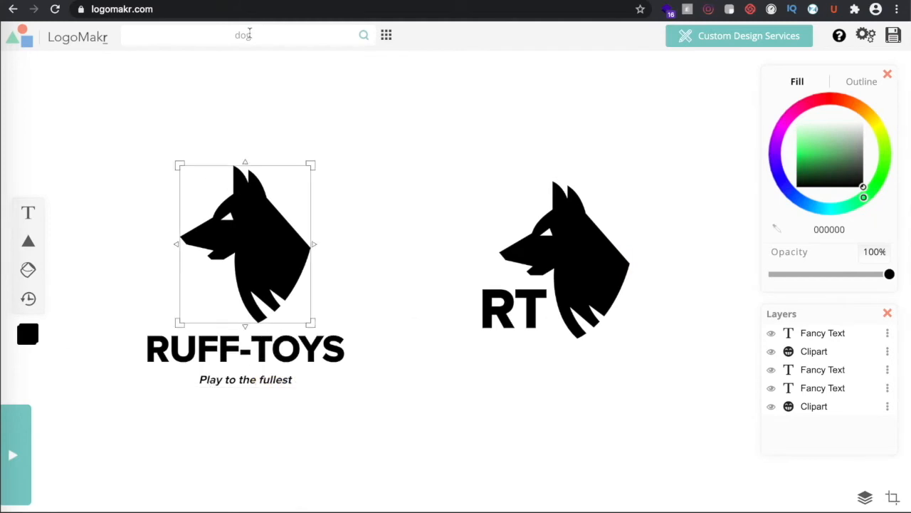
text(cir)
key(Return)
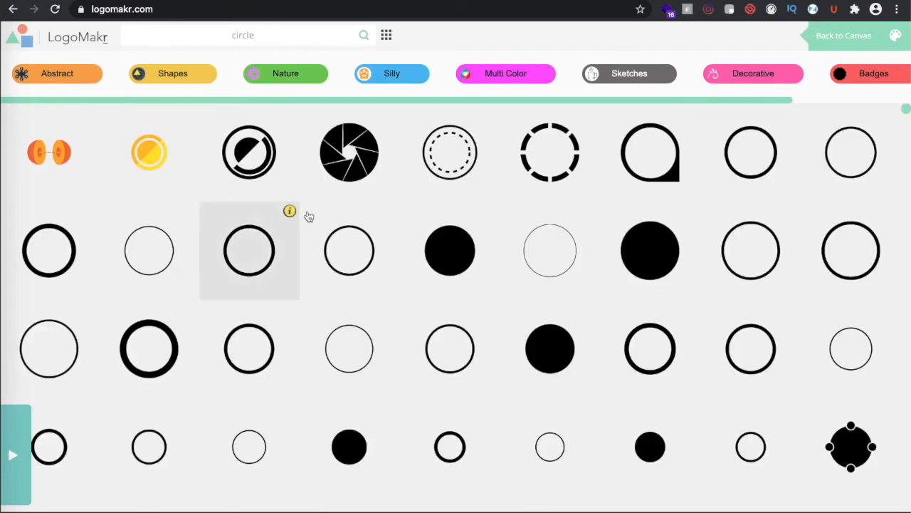
Add the dashed circle clipart, enlarge it and centre it around the right dog and RT
click(542, 173)
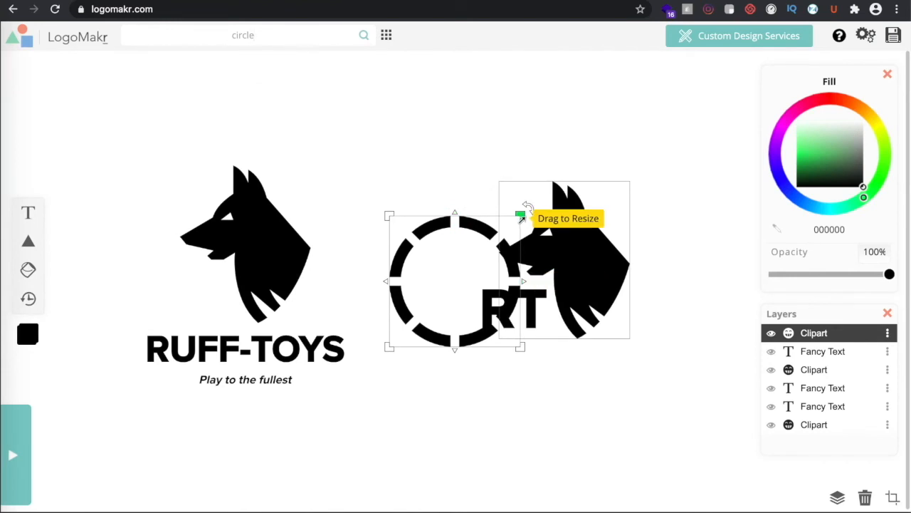
drag(522, 217, 638, 129)
drag(545, 122, 588, 166)
click(539, 449)
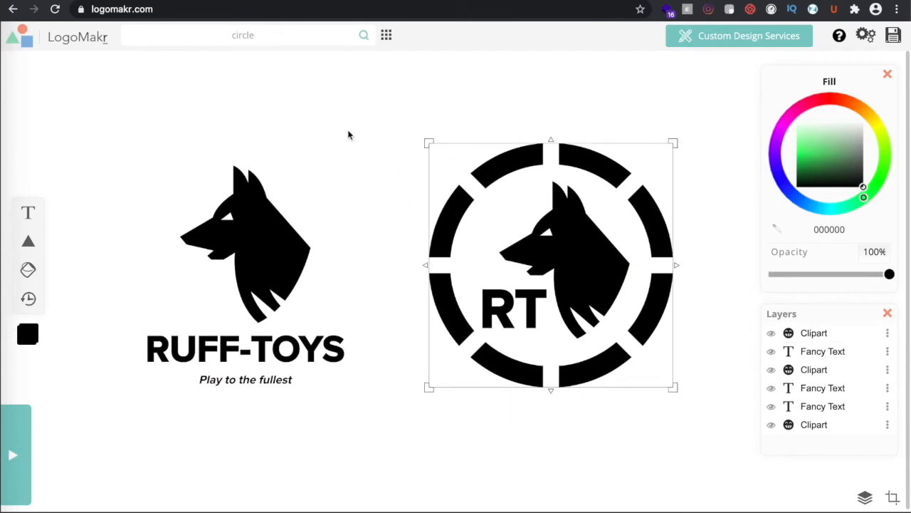
Duplicate the tagline, shrink the copy and place it above RT inside the badge
click(235, 381)
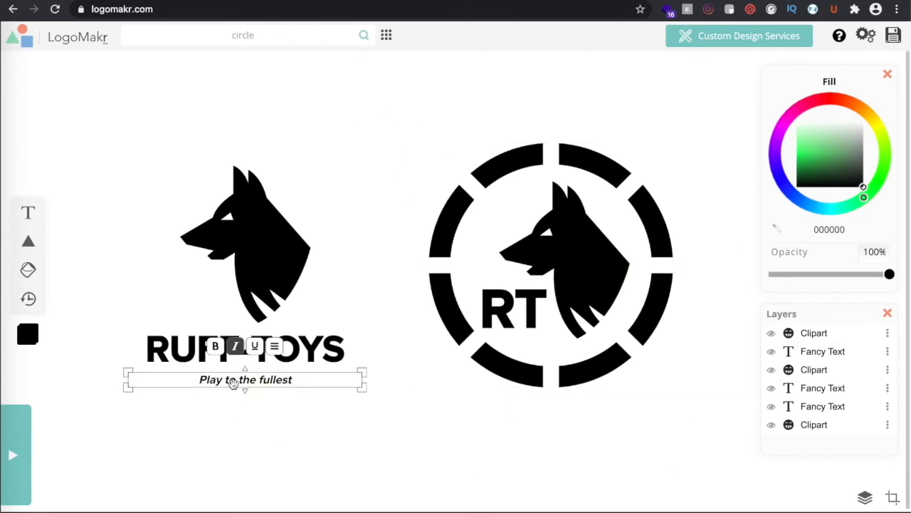
key(super+v)
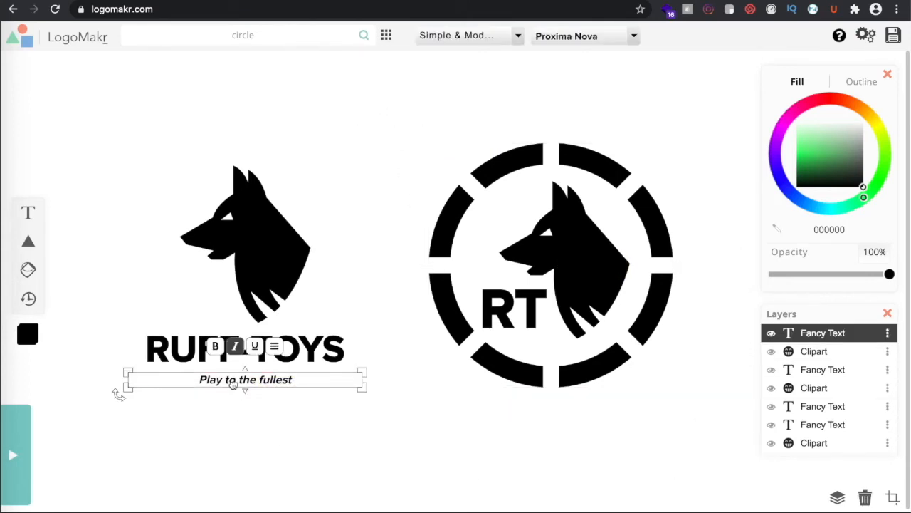
drag(275, 381, 580, 346)
drag(667, 354, 651, 350)
drag(536, 346, 542, 351)
click(606, 404)
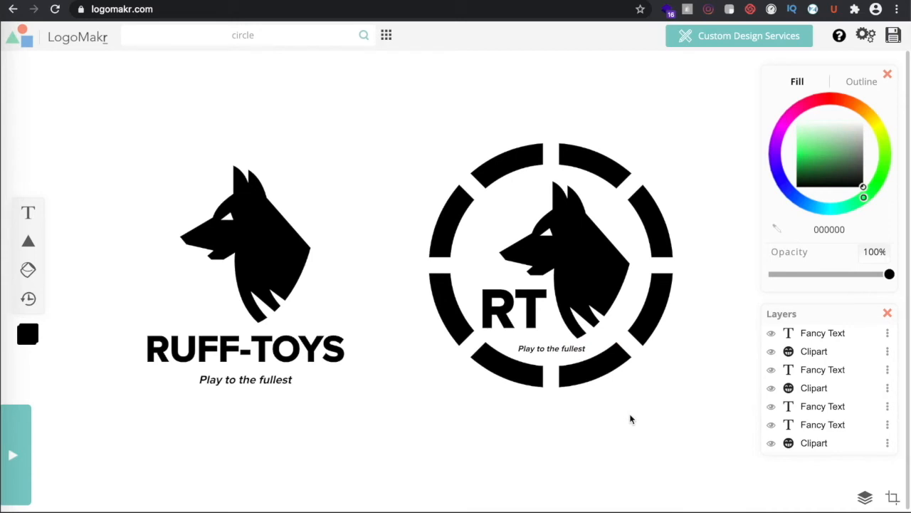
drag(550, 346, 507, 288)
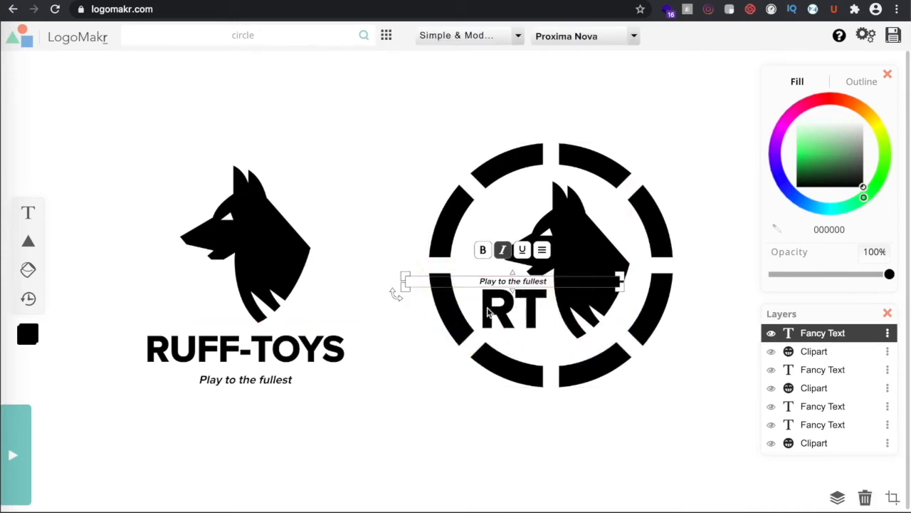
Using the Layers panel, set RT just beneath the tagline copy, then shrink the whole badge
click(496, 309)
click(824, 336)
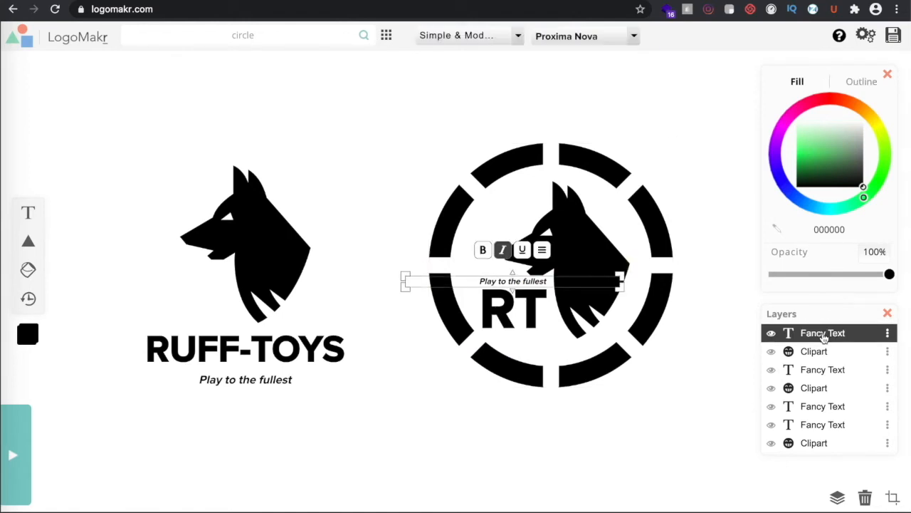
click(821, 378)
drag(498, 302, 497, 313)
click(828, 339)
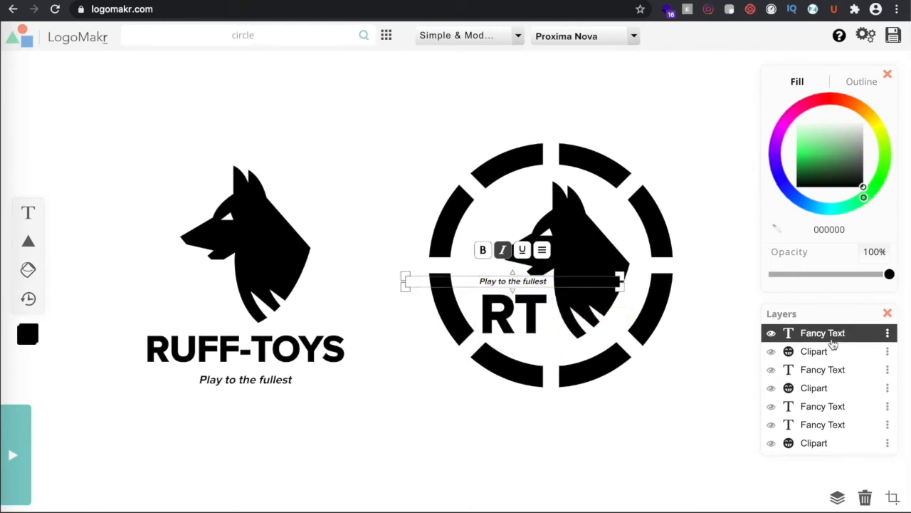
drag(502, 281, 502, 286)
click(665, 425)
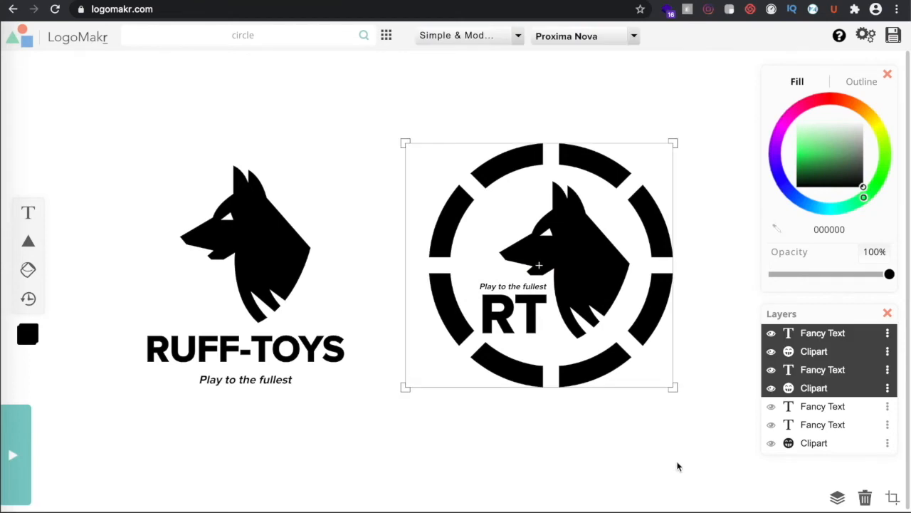
drag(673, 387, 597, 317)
Deselect the badge and save the logo to reach the high-resolution download offer
click(666, 376)
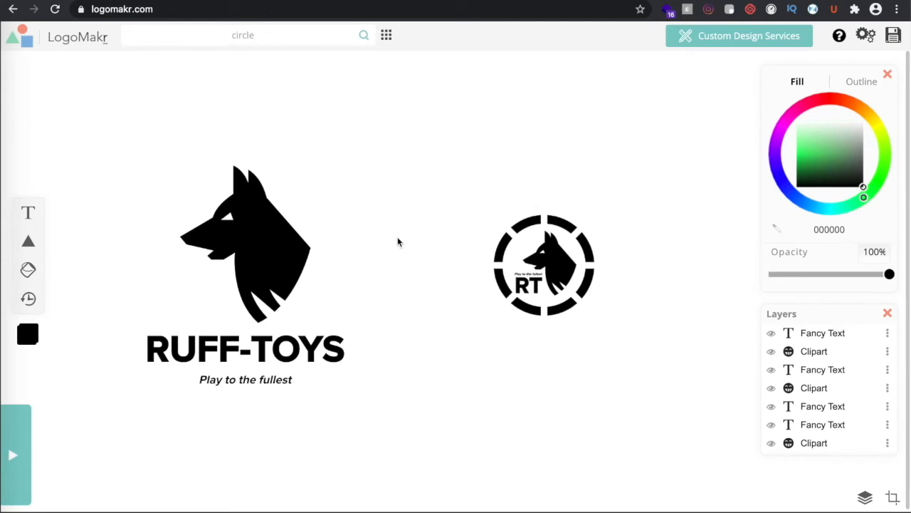
click(899, 39)
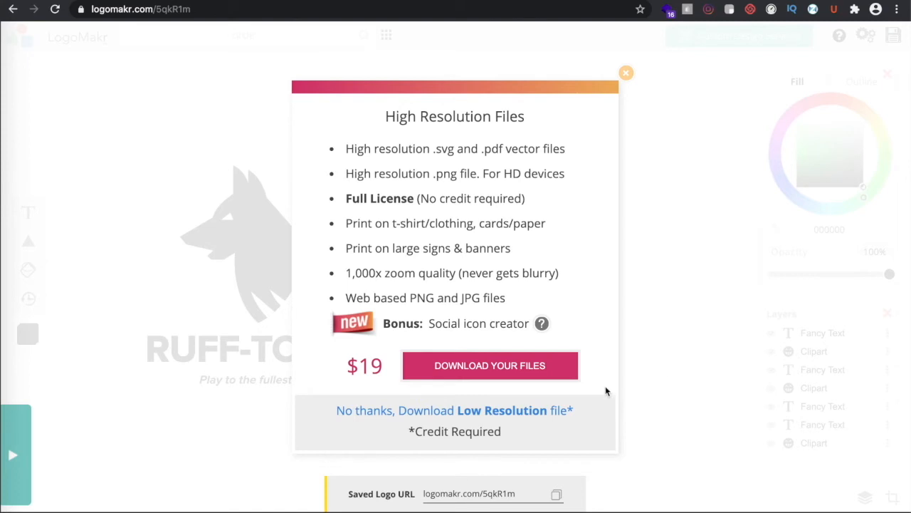
Download the free low-resolution LogoMakr PNG, check it enlarged in Preview, then close it
click(524, 411)
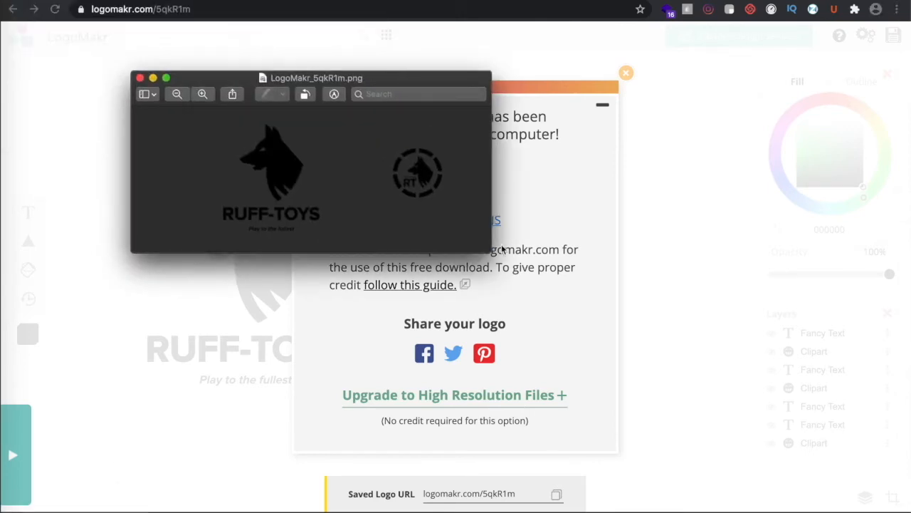
drag(489, 252, 669, 374)
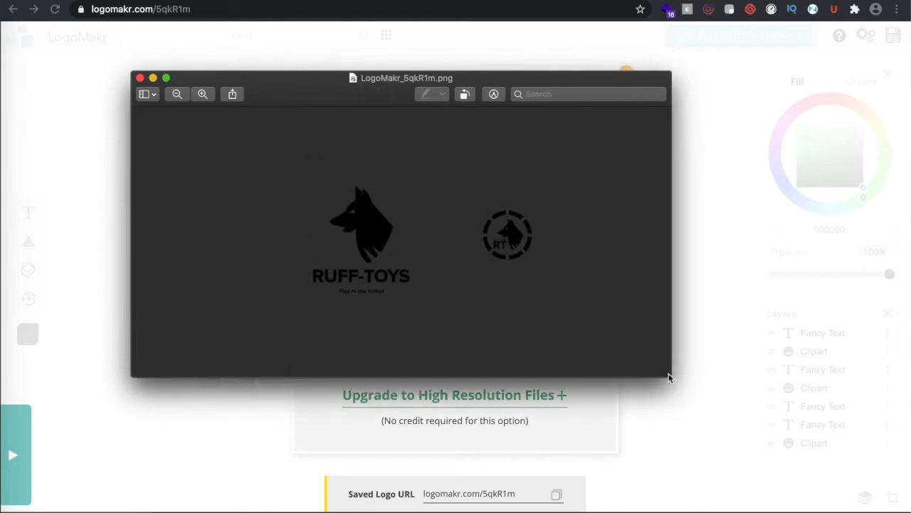
click(141, 79)
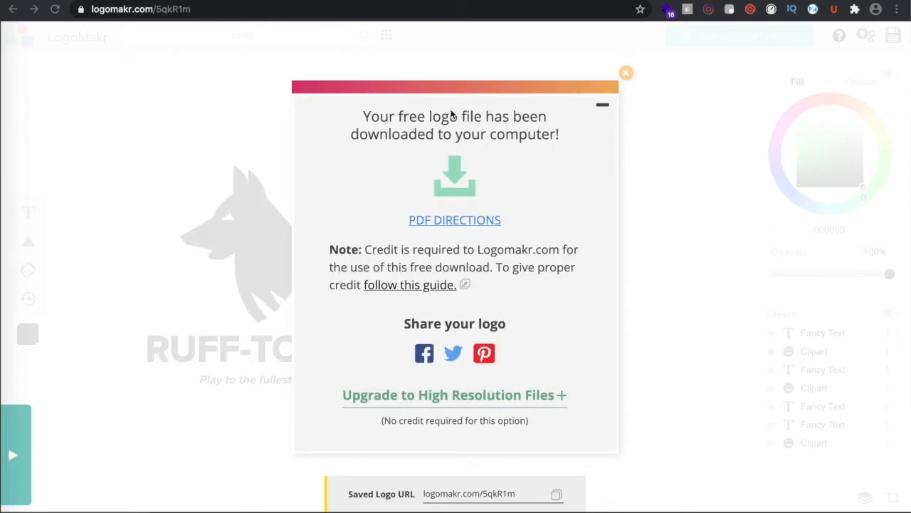
click(630, 72)
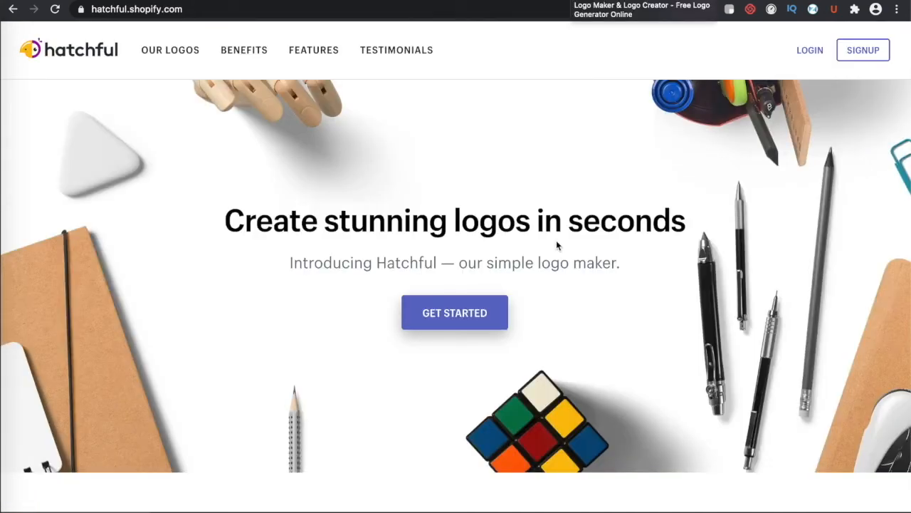
Start a new Hatchful logo and choose Pets as the business space
click(476, 313)
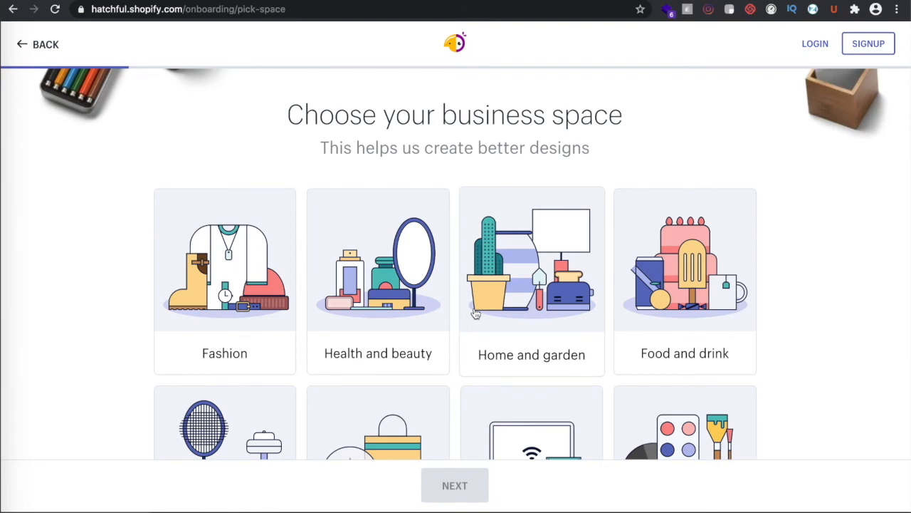
scroll(816, 365, down, 2)
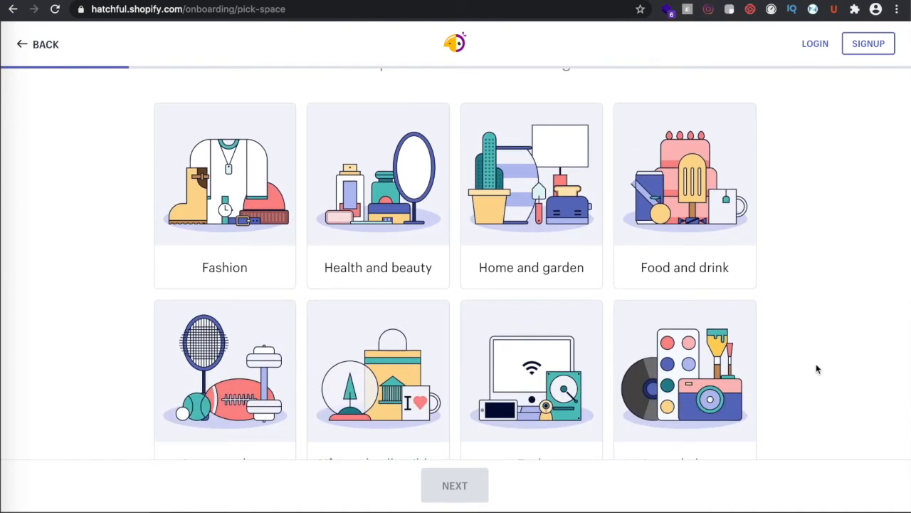
scroll(816, 367, down, 2)
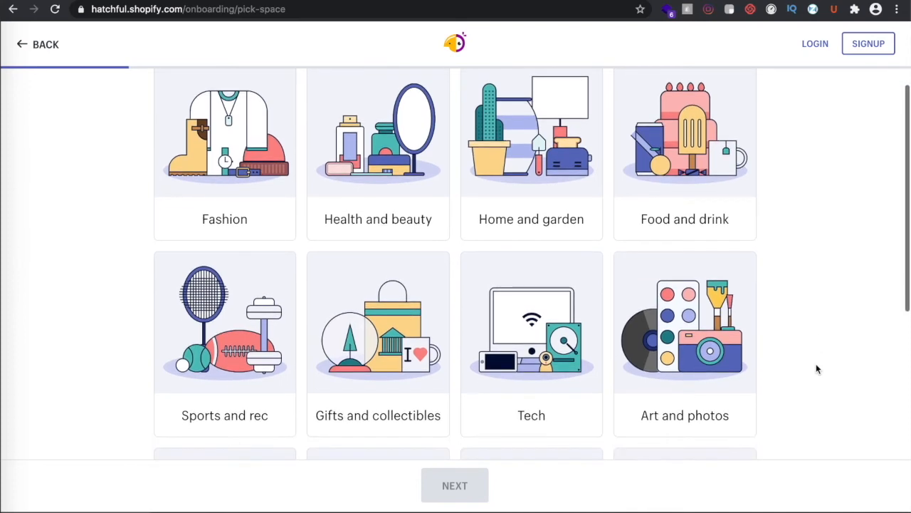
scroll(816, 368, up, 1)
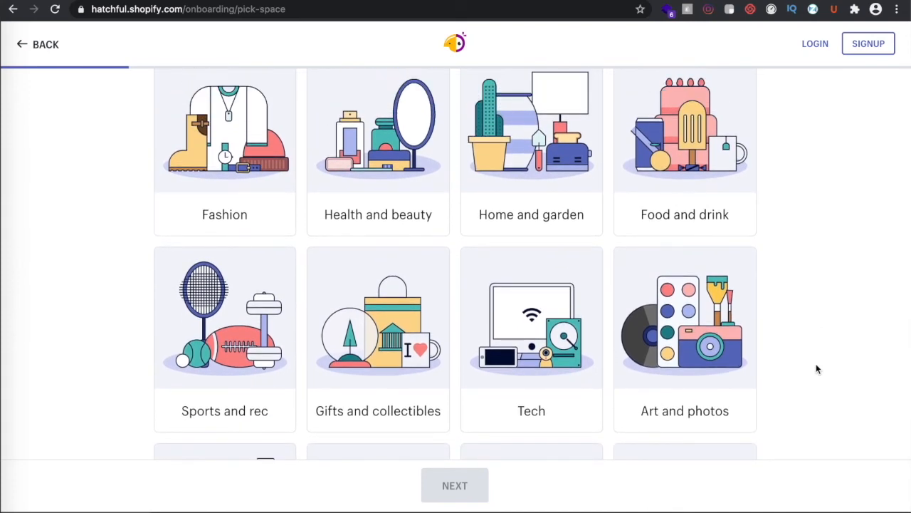
scroll(817, 368, down, 2)
scroll(816, 369, down, 5)
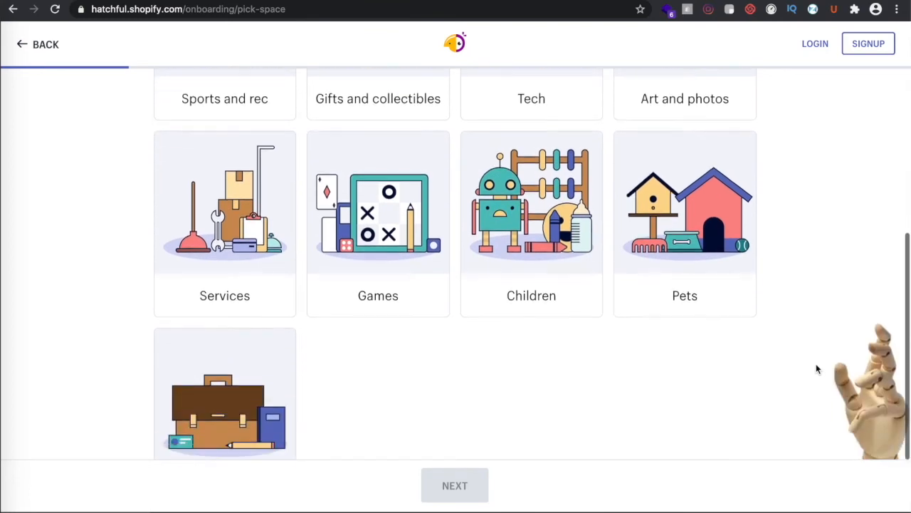
click(718, 266)
click(448, 490)
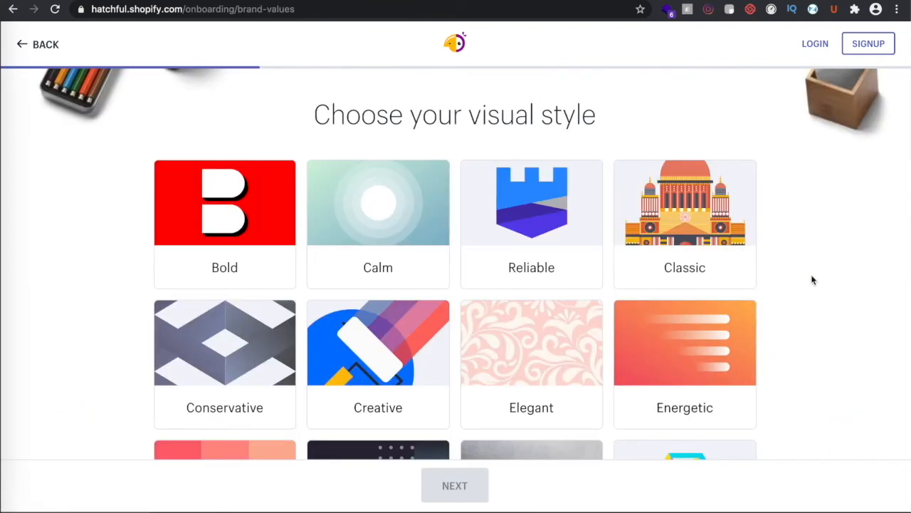
Pick the Bold visual style and move on to the business name step
scroll(812, 279, down, 6)
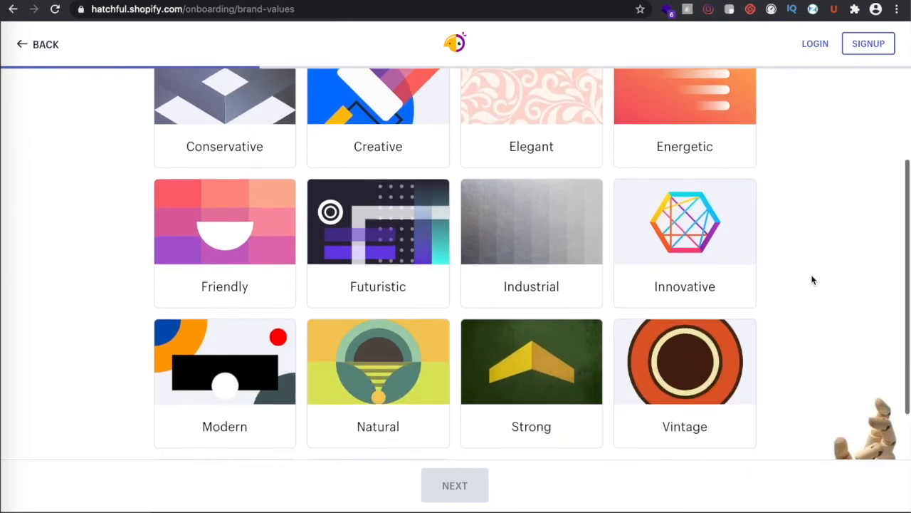
scroll(813, 280, down, 4)
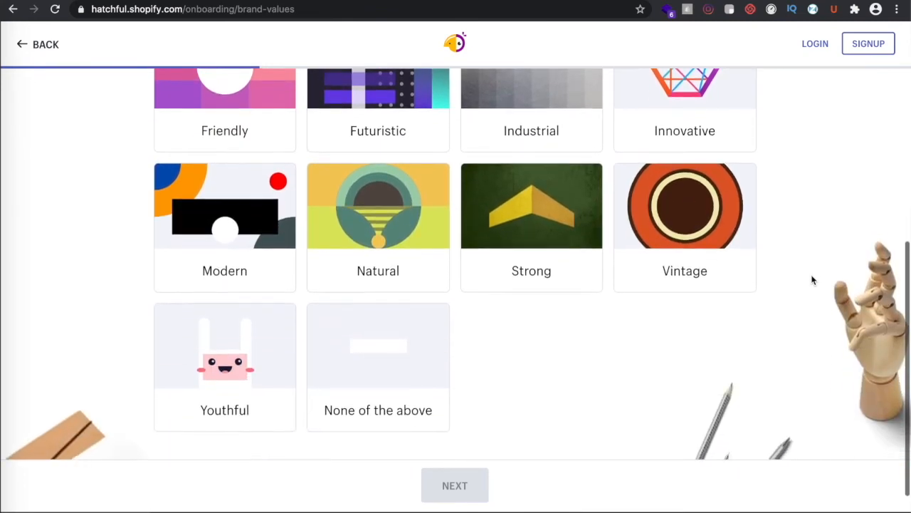
scroll(812, 280, up, 4)
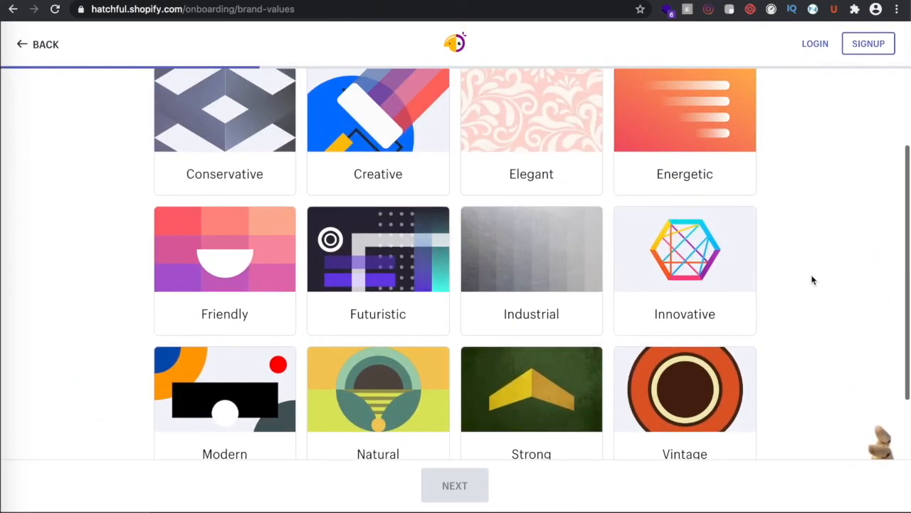
scroll(812, 280, up, 5)
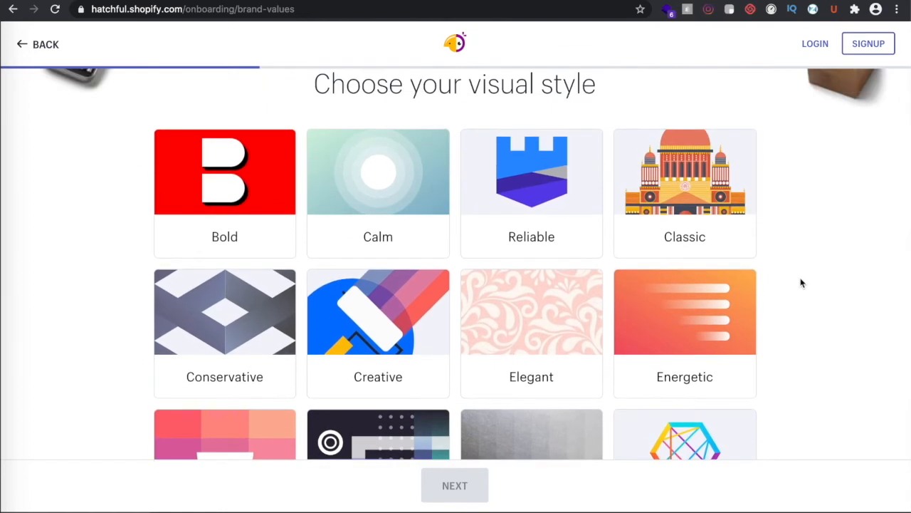
click(206, 187)
click(460, 485)
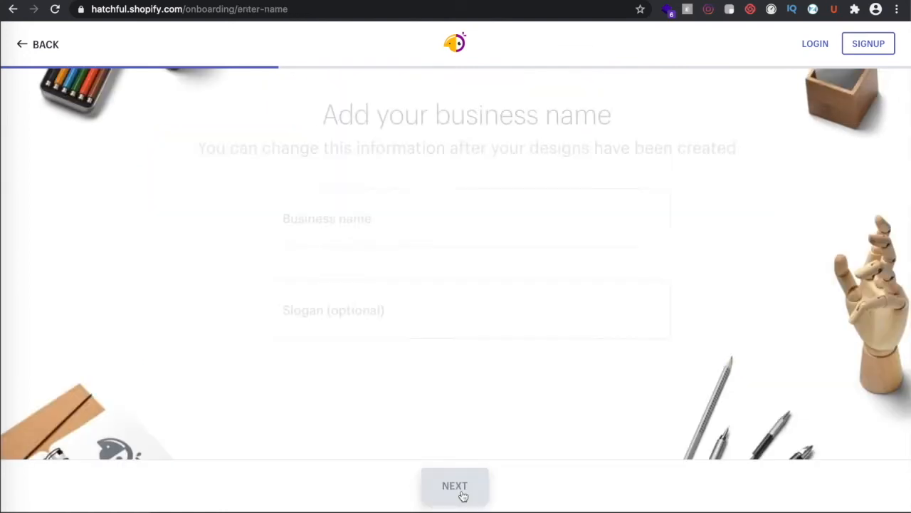
Enter RUFF-TOYS as the business name and 'Play to the fullest' as the slogan
click(398, 220)
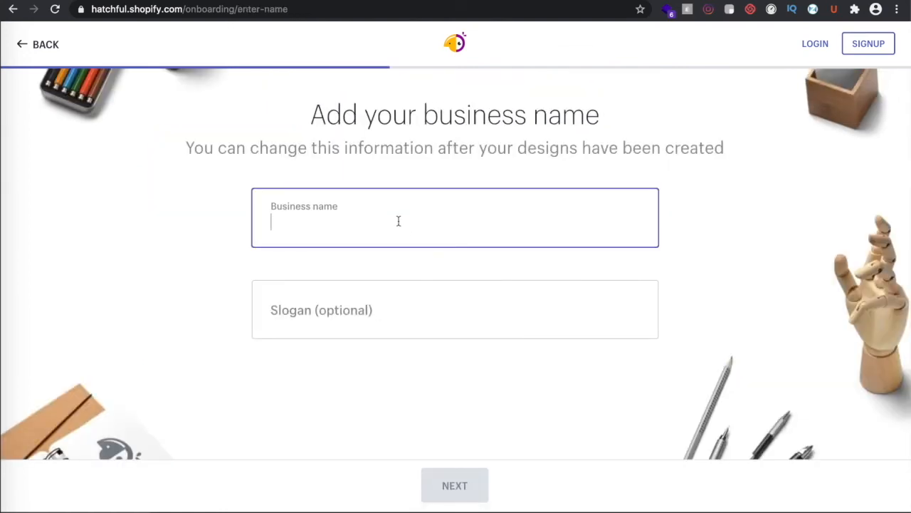
text(RUFF-TOYS)
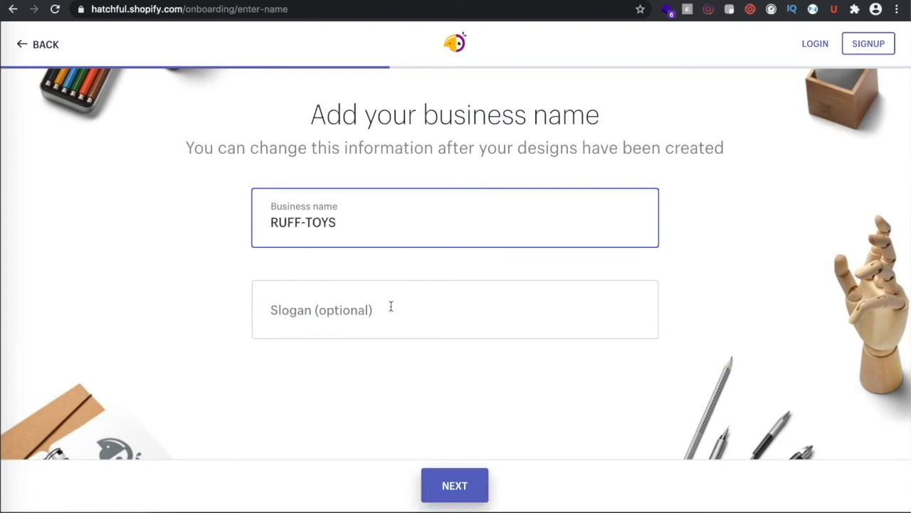
click(381, 315)
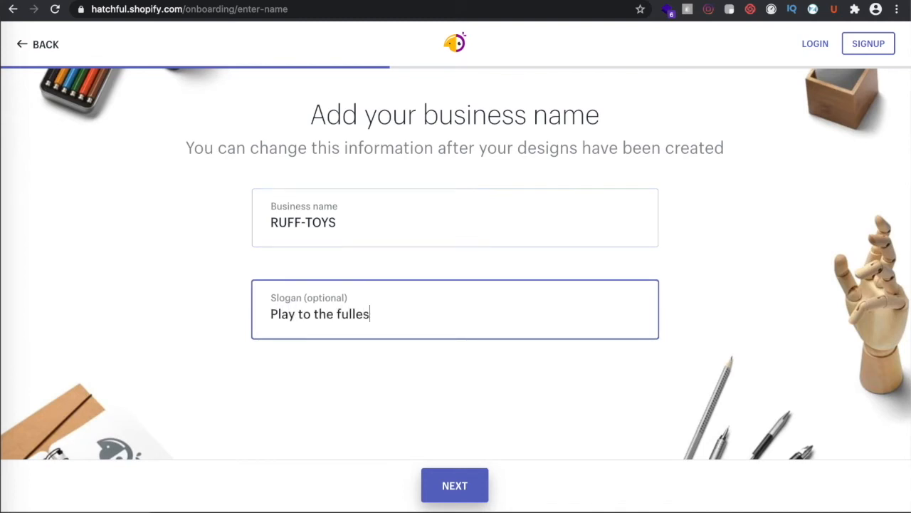
click(463, 486)
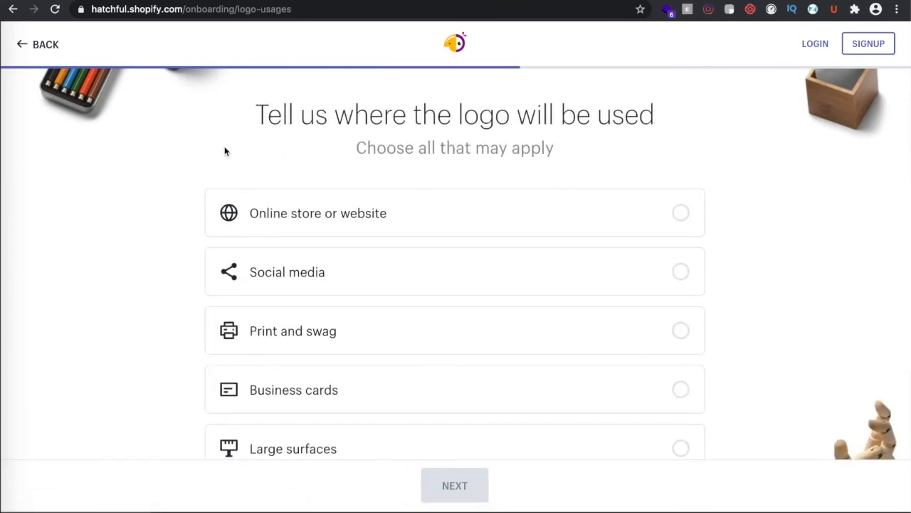
Tick Online store or website, Social media, Print and swag, and Business cards, then generate logos
click(679, 215)
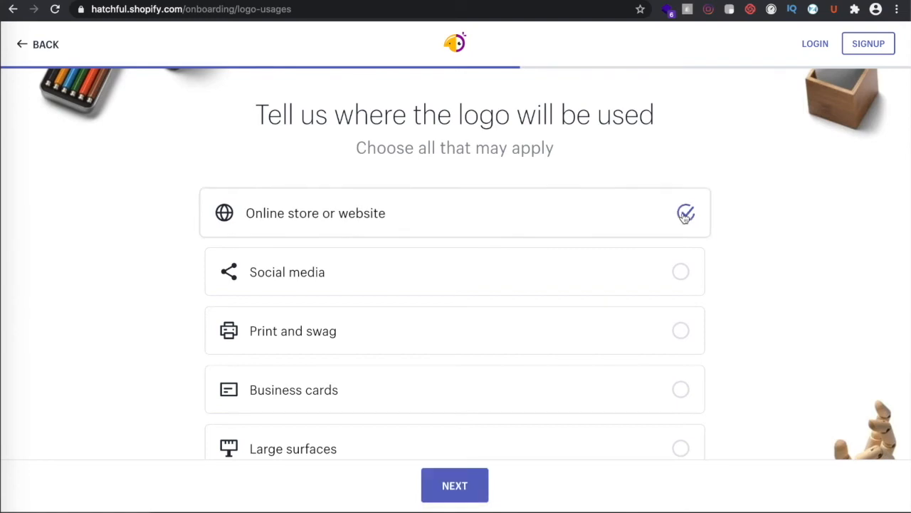
click(683, 286)
scroll(563, 336, down, 1)
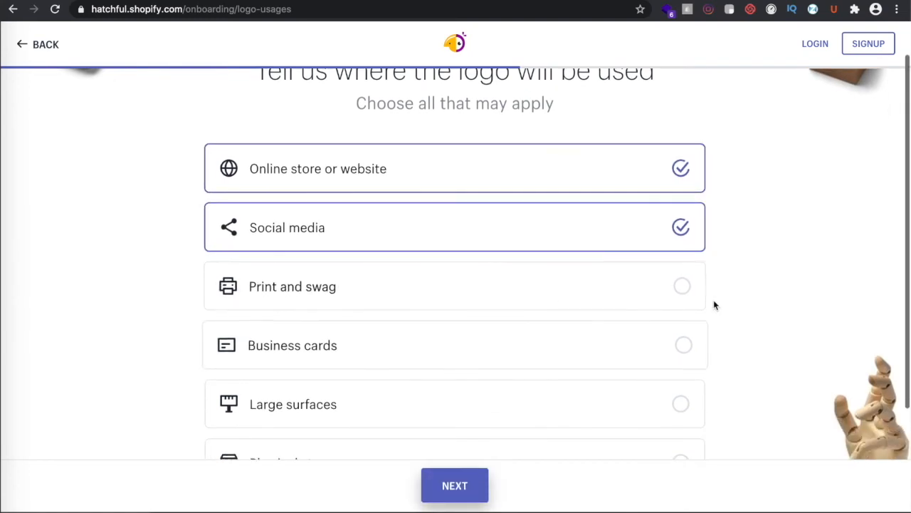
click(682, 286)
scroll(606, 374, down, 3)
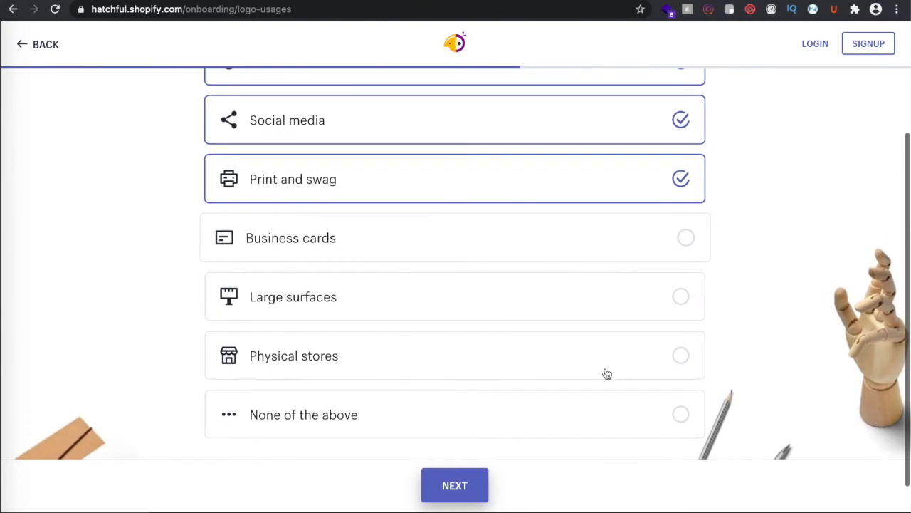
click(684, 245)
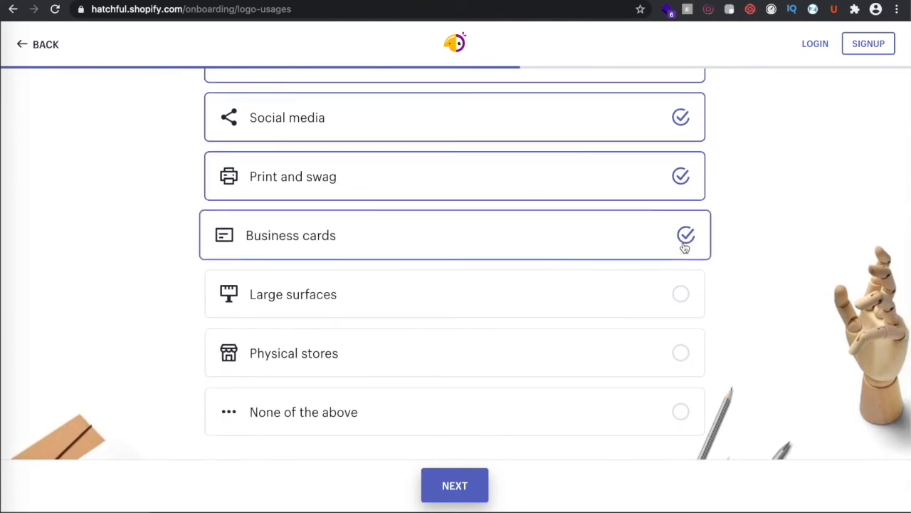
scroll(460, 387, down, 1)
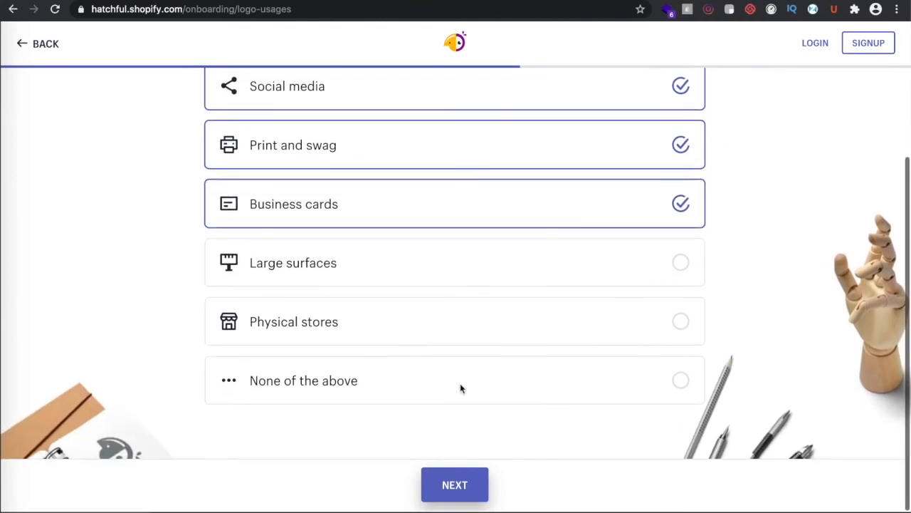
click(461, 485)
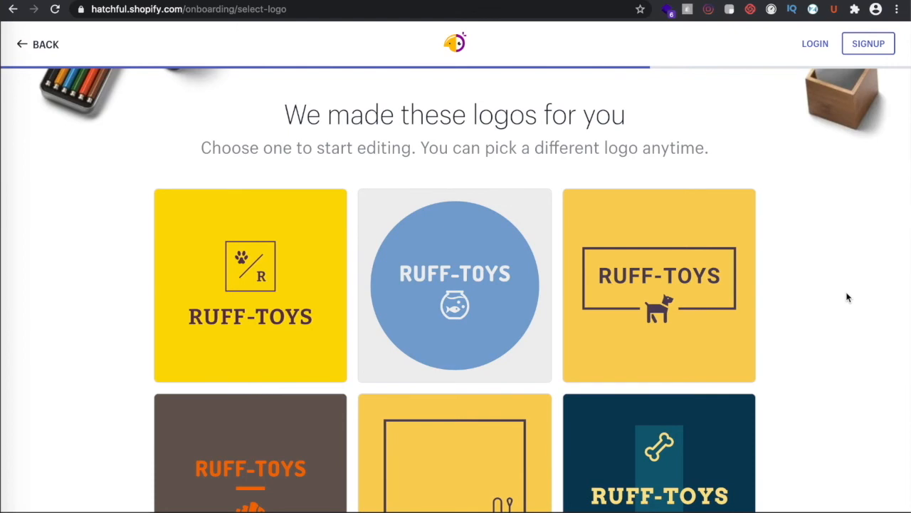
scroll(847, 298, down, 5)
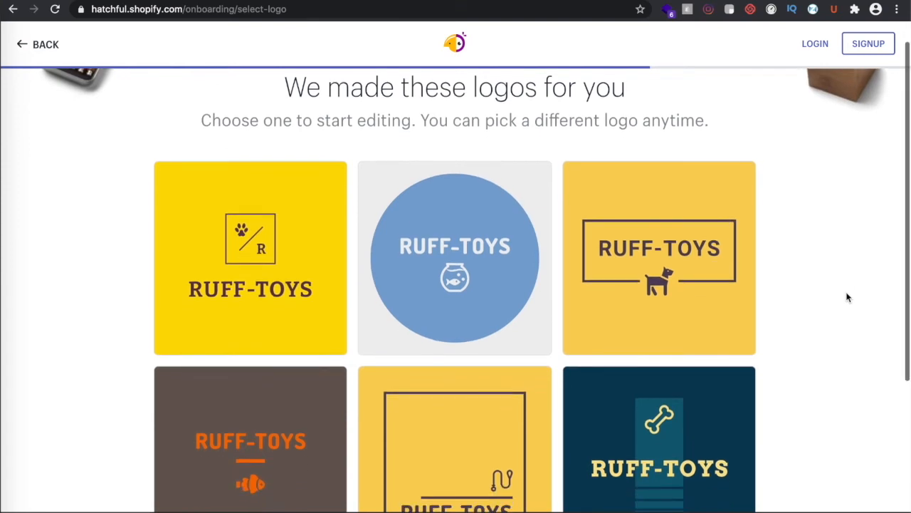
scroll(847, 297, down, 5)
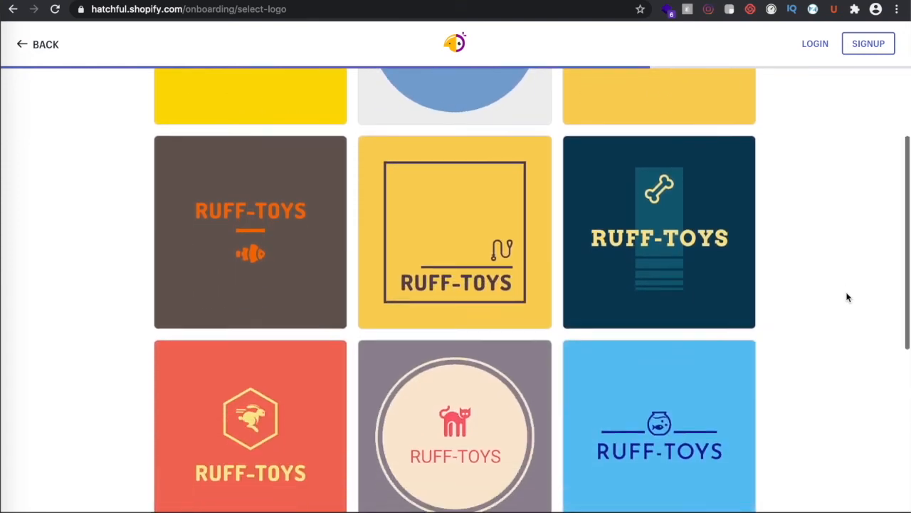
scroll(847, 297, down, 3)
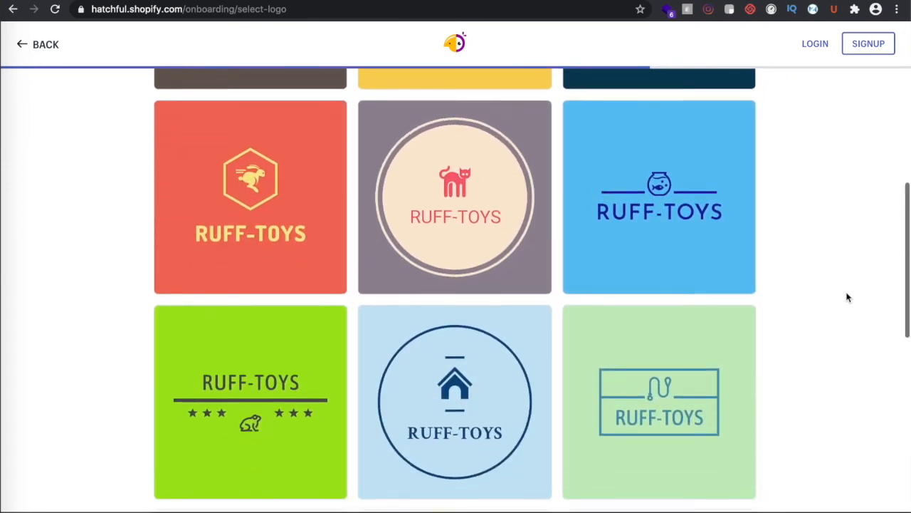
scroll(847, 297, down, 3)
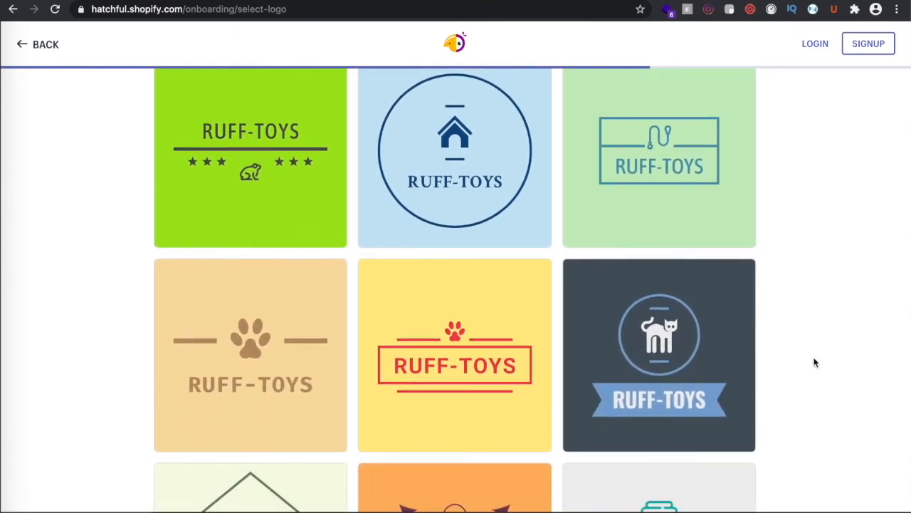
scroll(813, 362, down, 2)
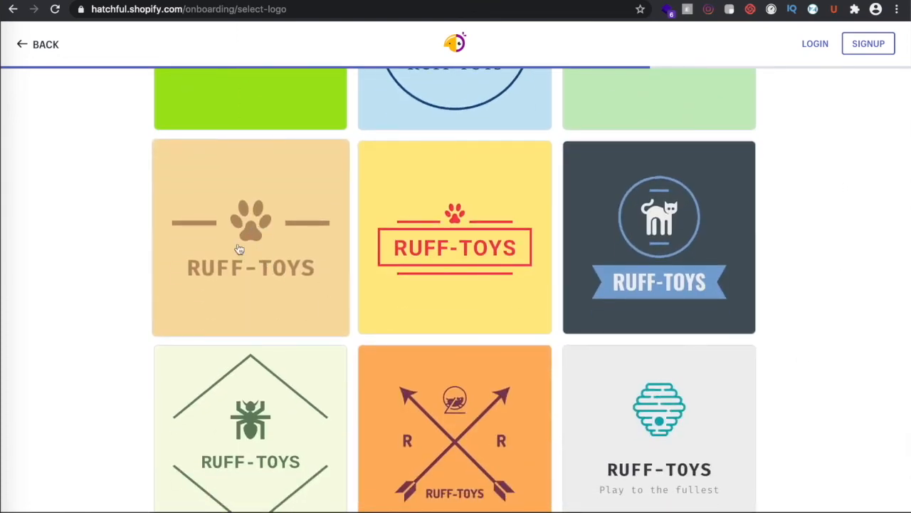
scroll(106, 366, down, 10)
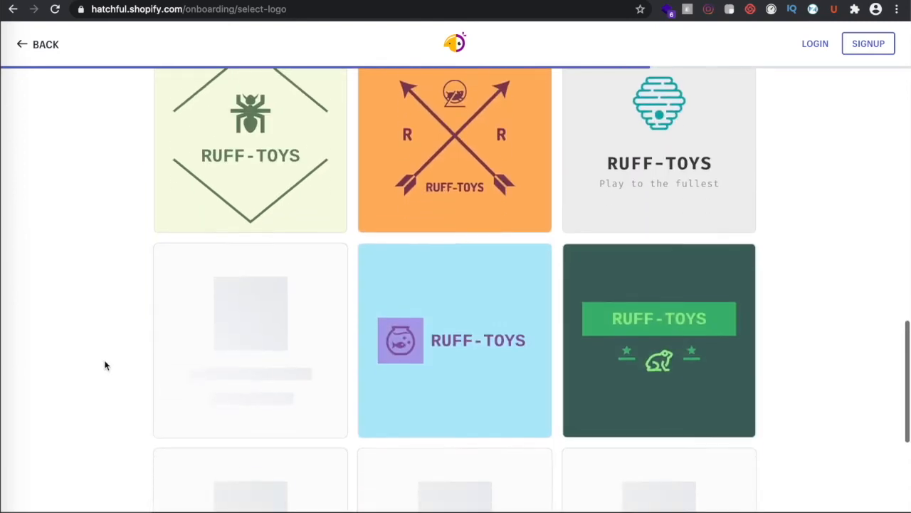
scroll(106, 366, down, 7)
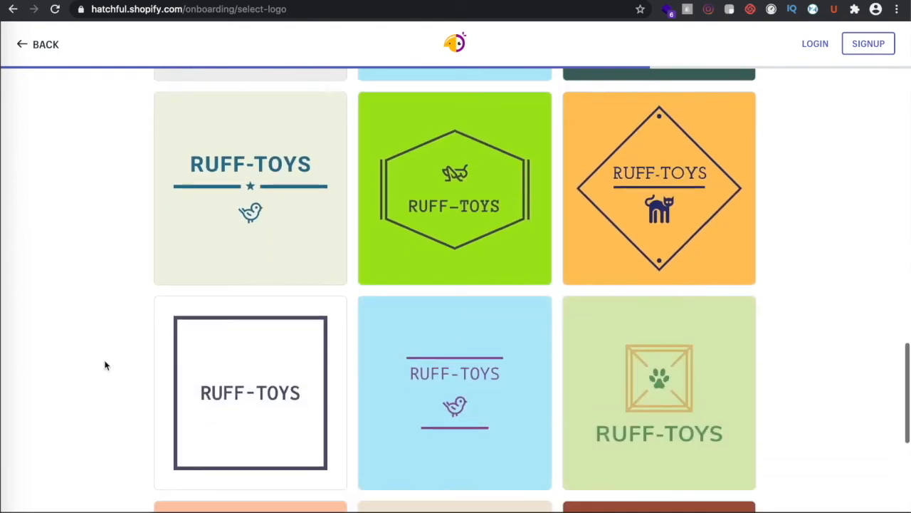
scroll(105, 366, down, 1)
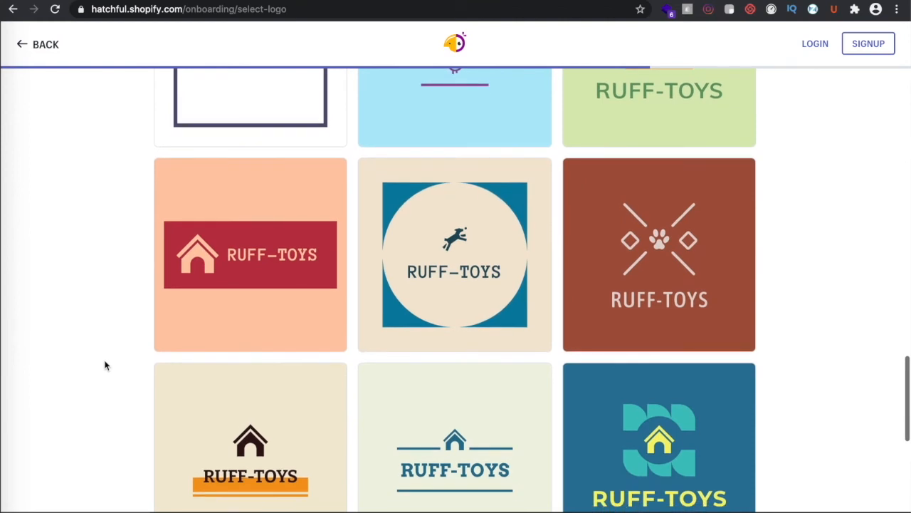
scroll(219, 378, down, 5)
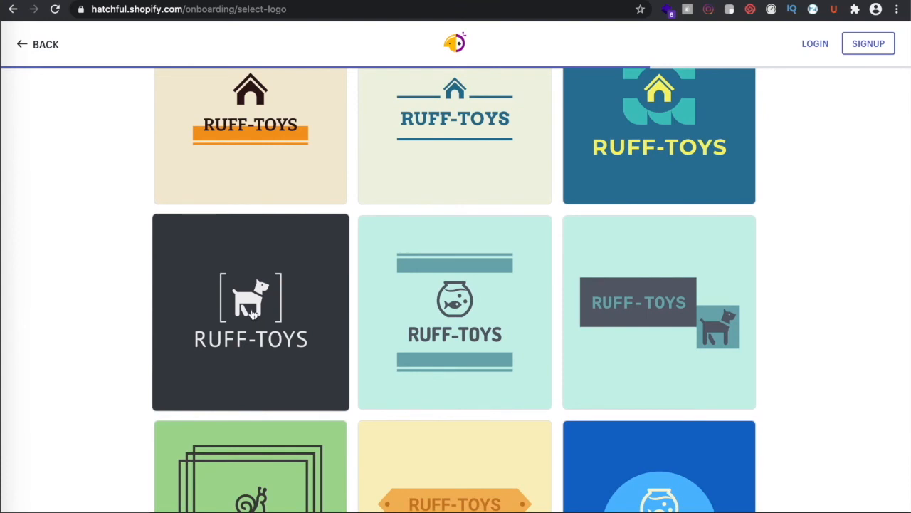
scroll(109, 411, down, 3)
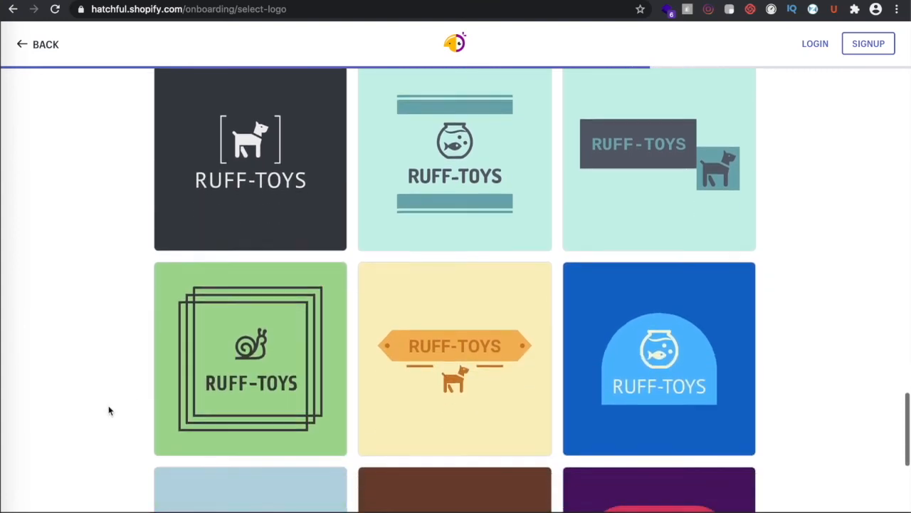
scroll(109, 410, down, 3)
scroll(109, 410, down, 1)
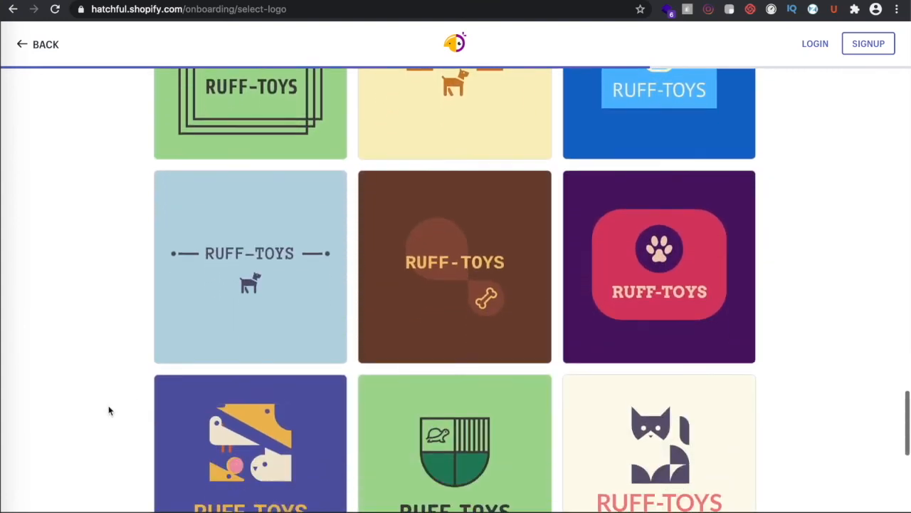
scroll(109, 411, down, 4)
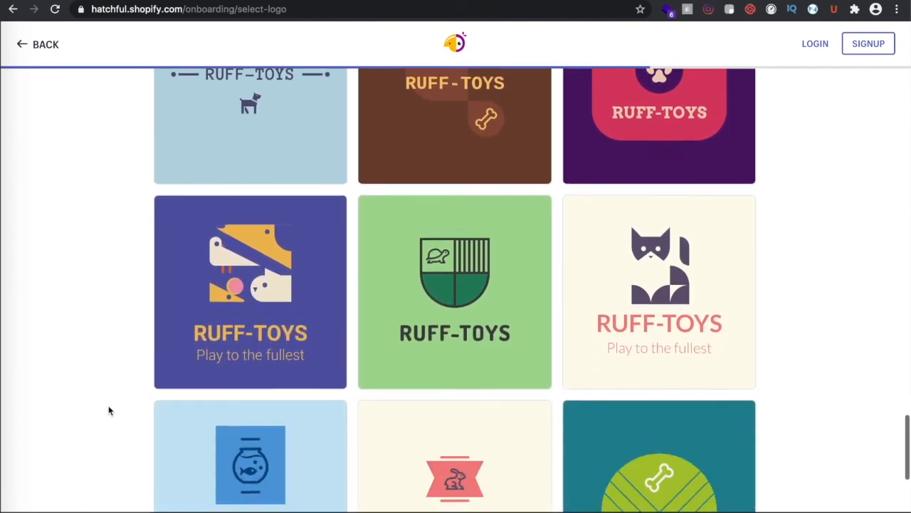
scroll(109, 411, down, 5)
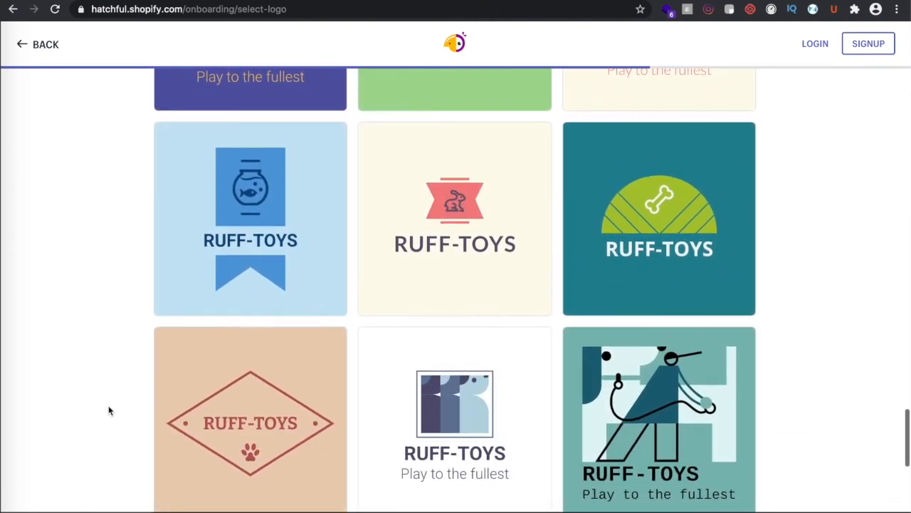
scroll(109, 411, down, 4)
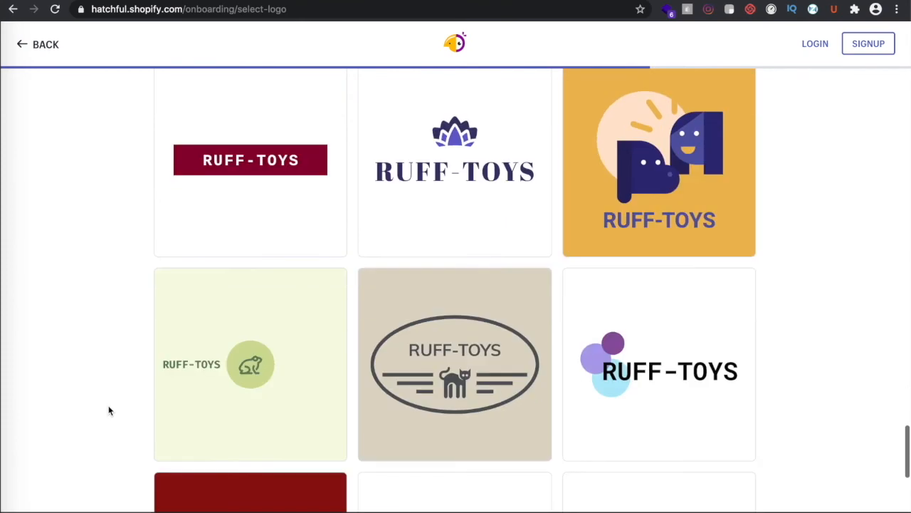
scroll(109, 411, down, 10)
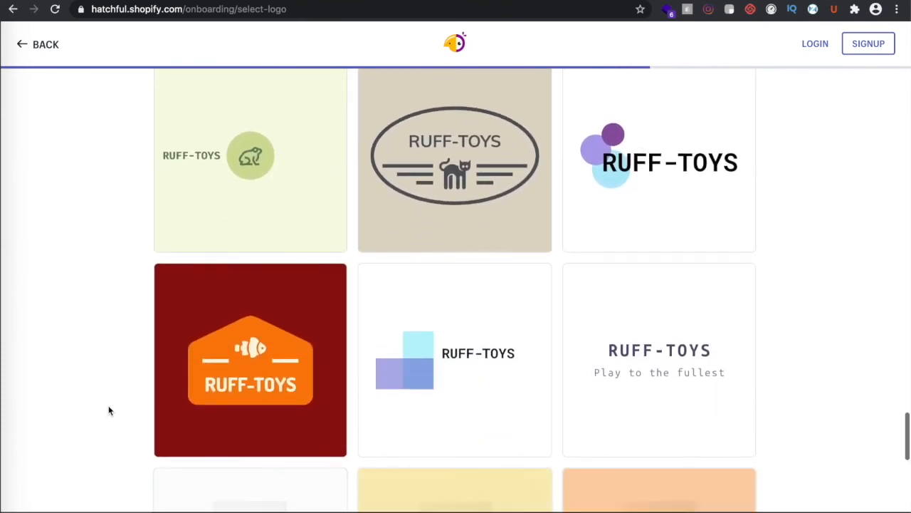
scroll(109, 410, up, 15)
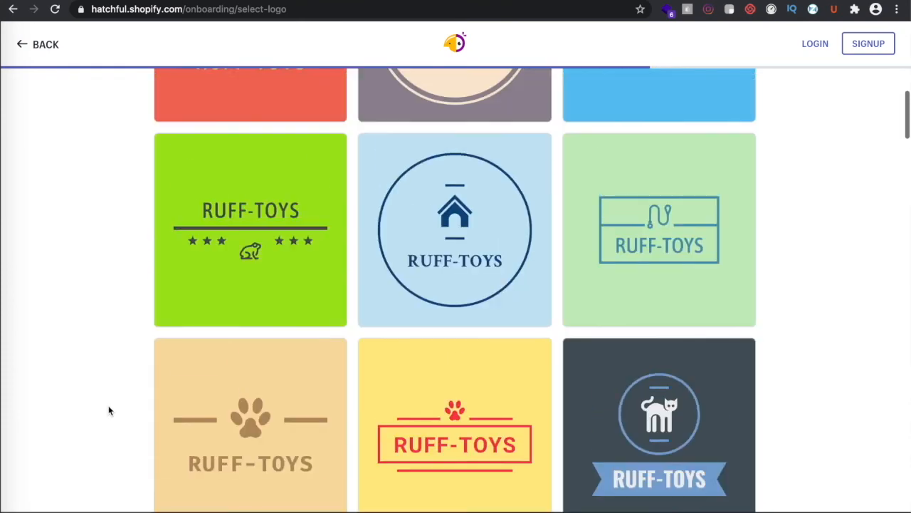
scroll(109, 410, up, 6)
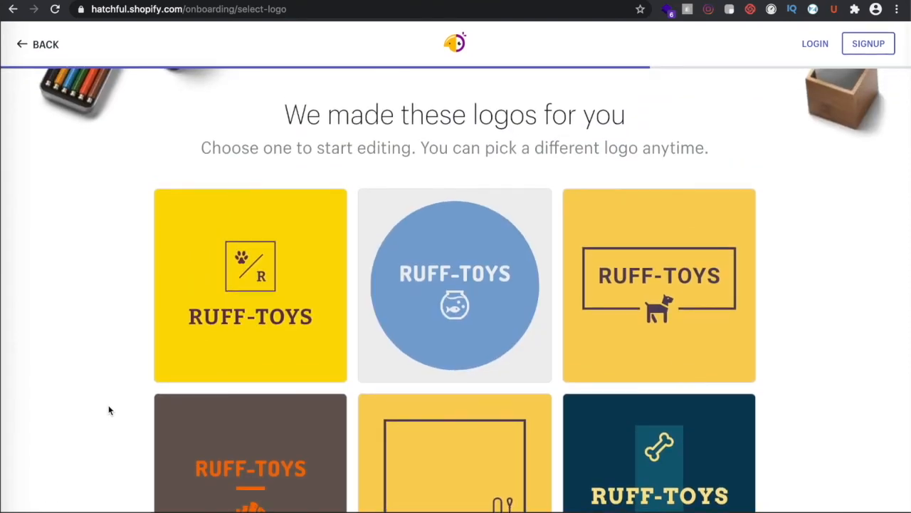
Edit the yellow paw-and-R logo and apply the dark charcoal colour scheme with white lettering
click(251, 290)
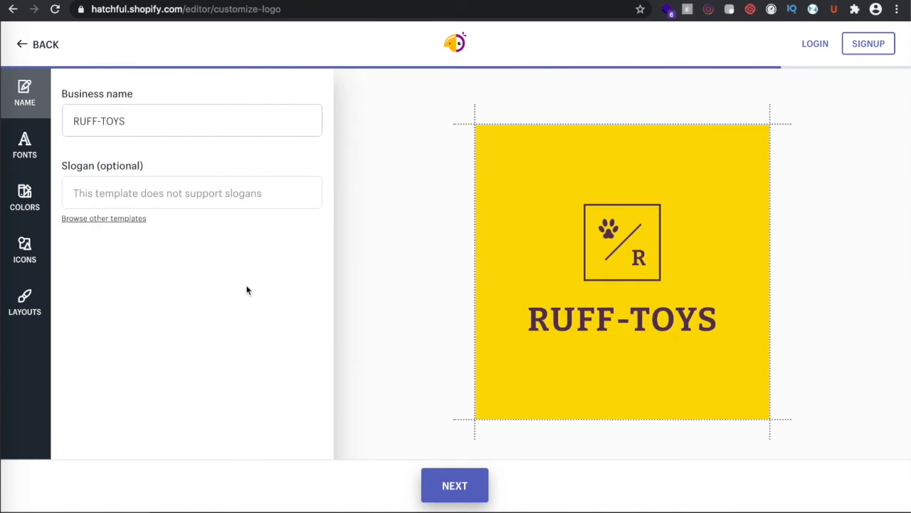
click(12, 203)
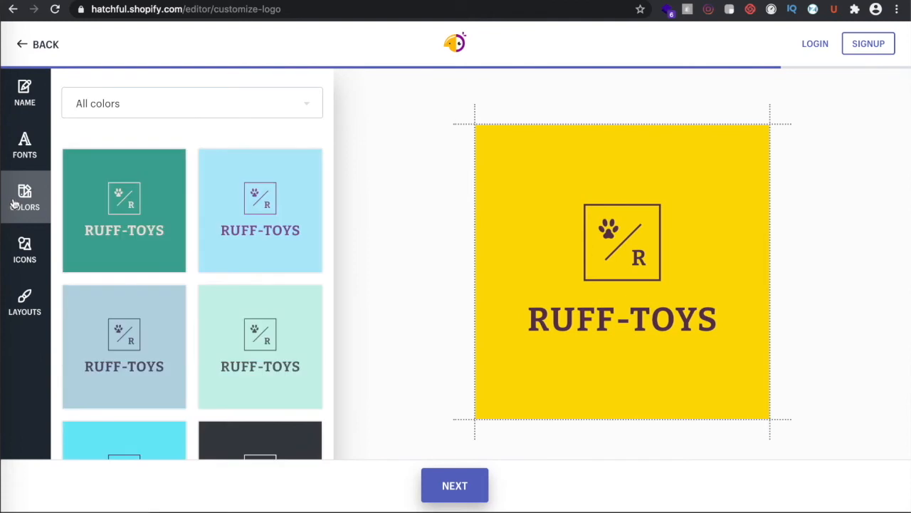
scroll(182, 305, down, 5)
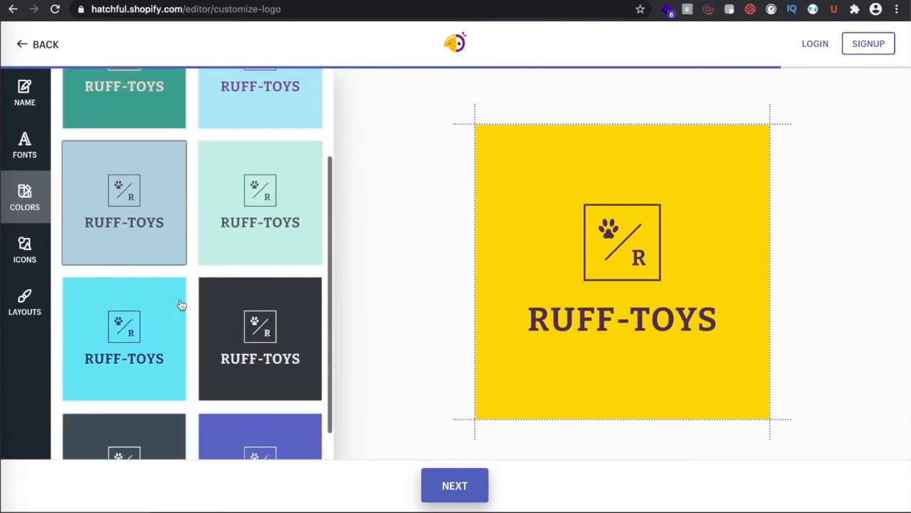
scroll(180, 303, down, 2)
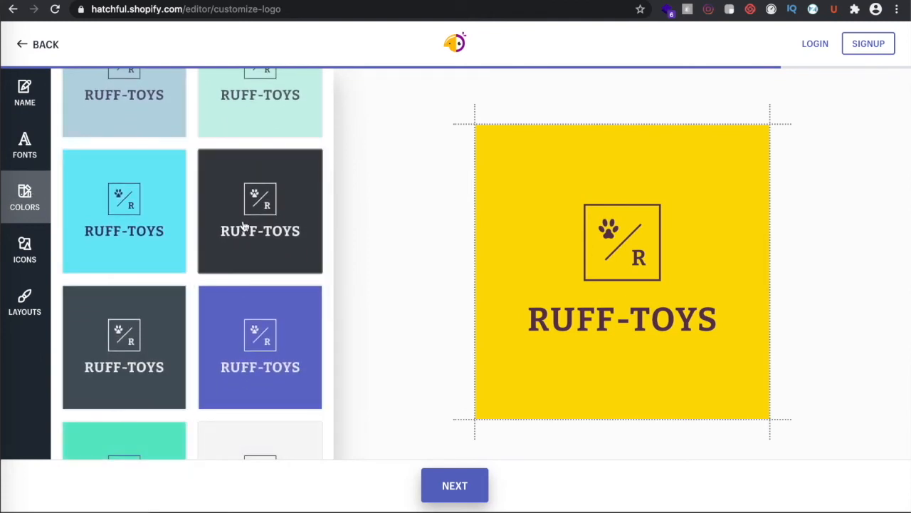
click(243, 226)
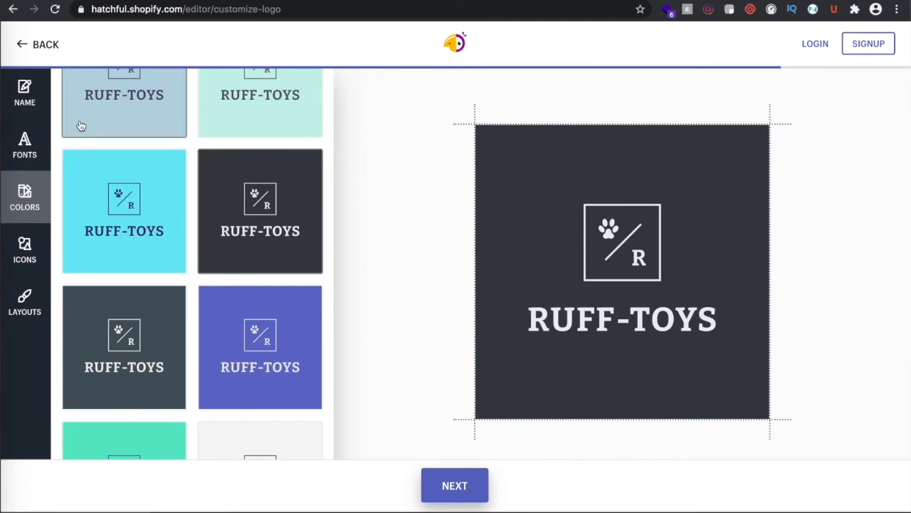
click(26, 144)
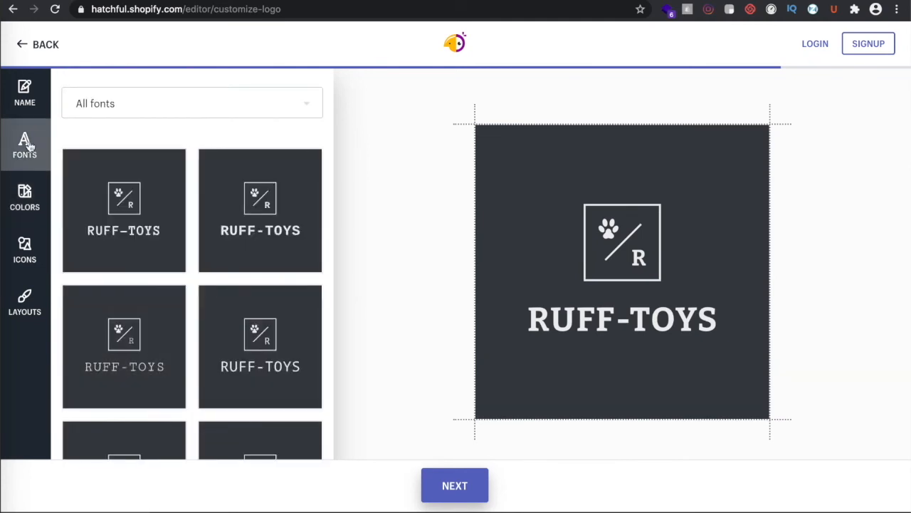
Set the RUFF-TOYS wordmark in a bold geometric sans-serif font
scroll(172, 332, down, 4)
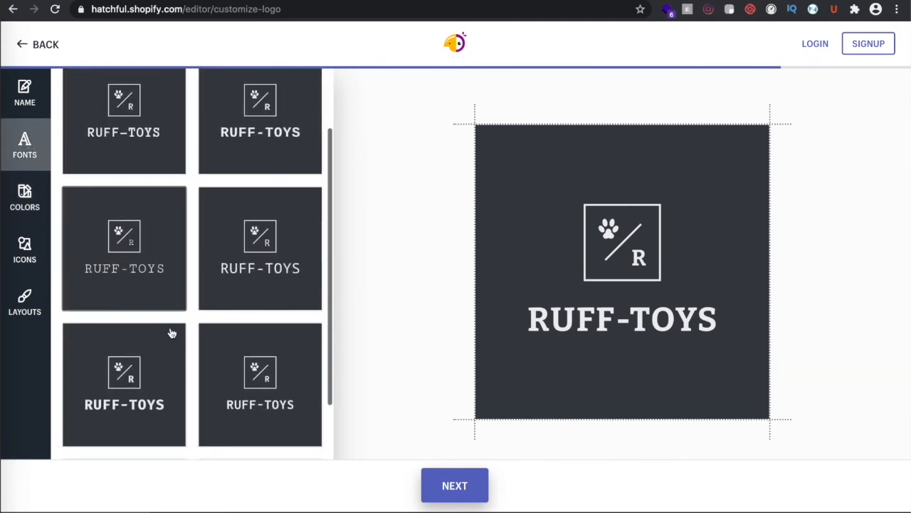
scroll(172, 333, down, 3)
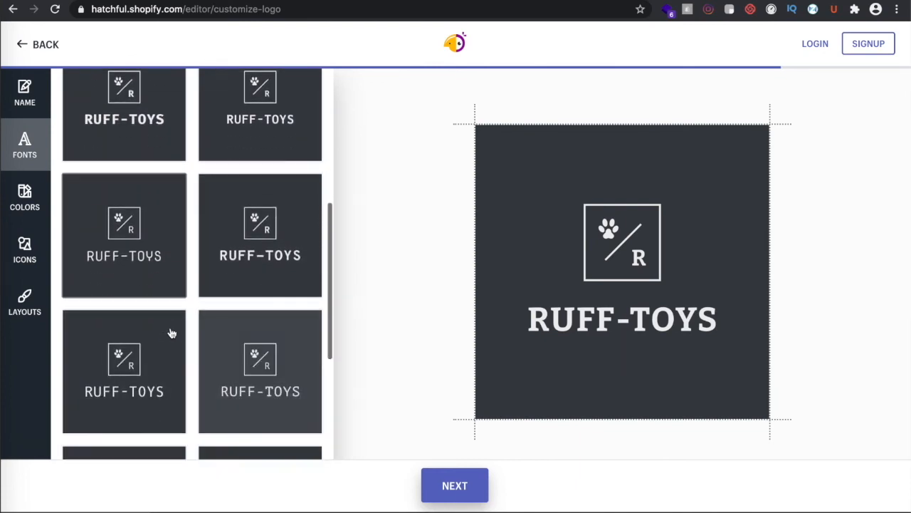
scroll(171, 332, down, 5)
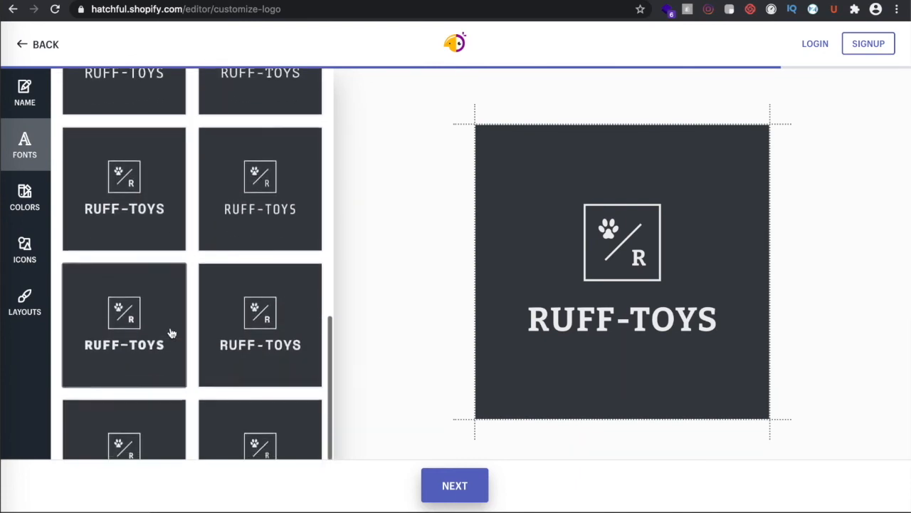
scroll(172, 333, down, 5)
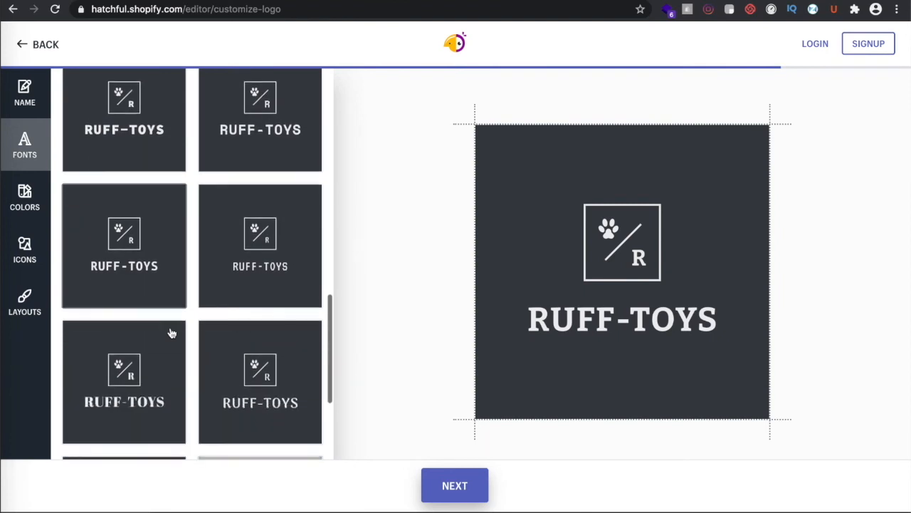
scroll(172, 333, down, 2)
scroll(172, 334, down, 2)
scroll(172, 333, down, 6)
scroll(171, 332, down, 10)
scroll(171, 334, down, 10)
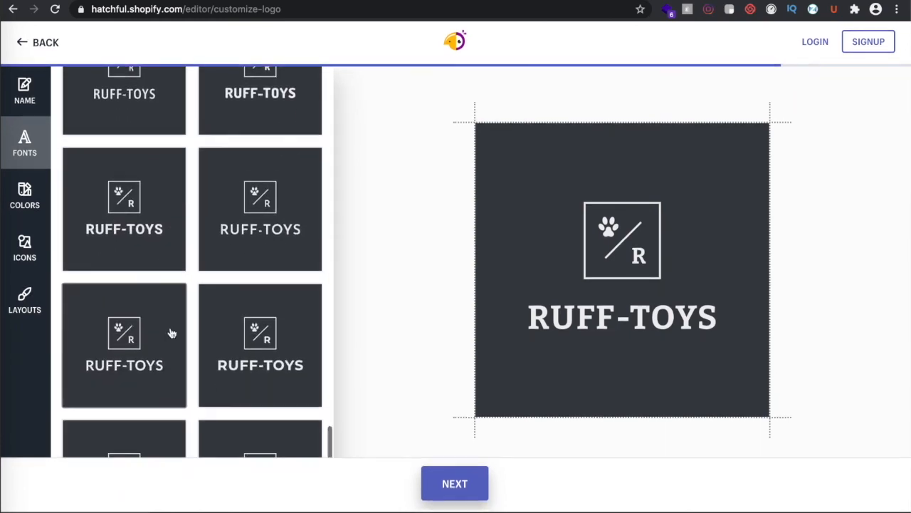
scroll(192, 333, down, 1)
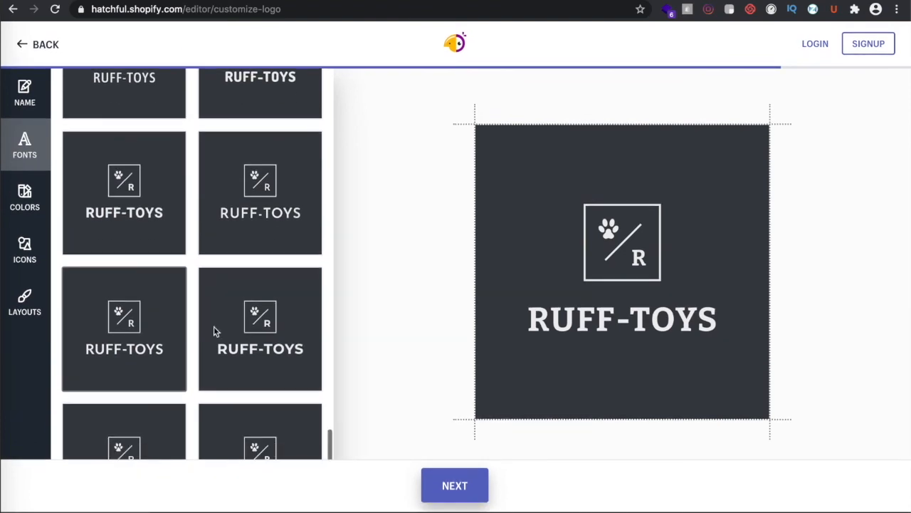
click(267, 354)
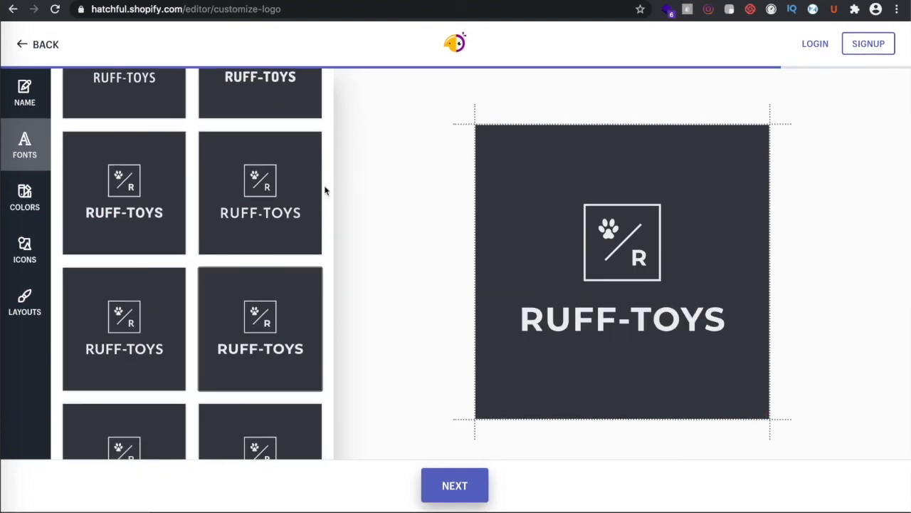
scroll(277, 206, down, 5)
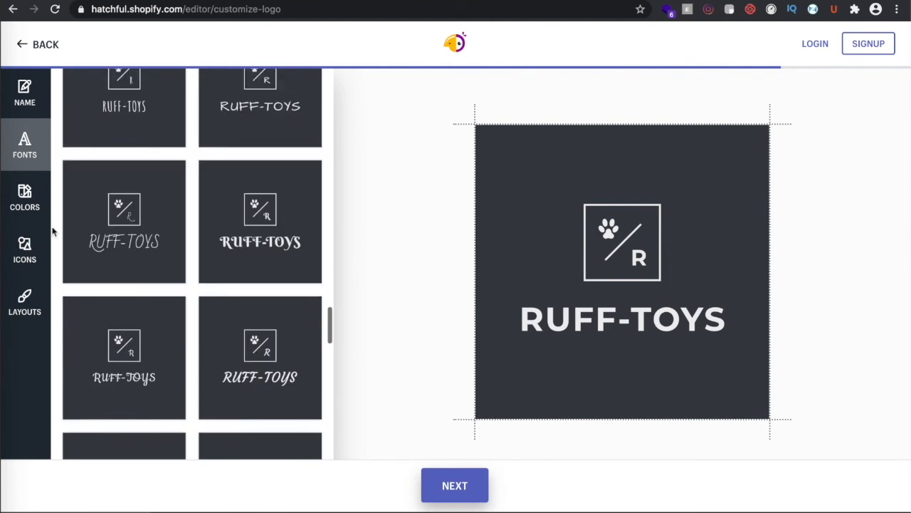
click(25, 103)
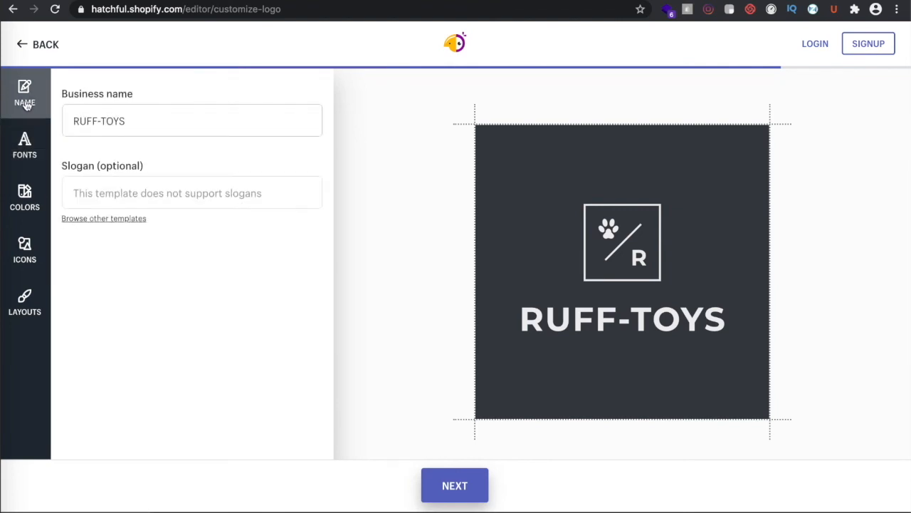
Keep the RUFF-TOYS name and paw-and-R icon unchanged after browsing icons, and view the layouts
click(178, 119)
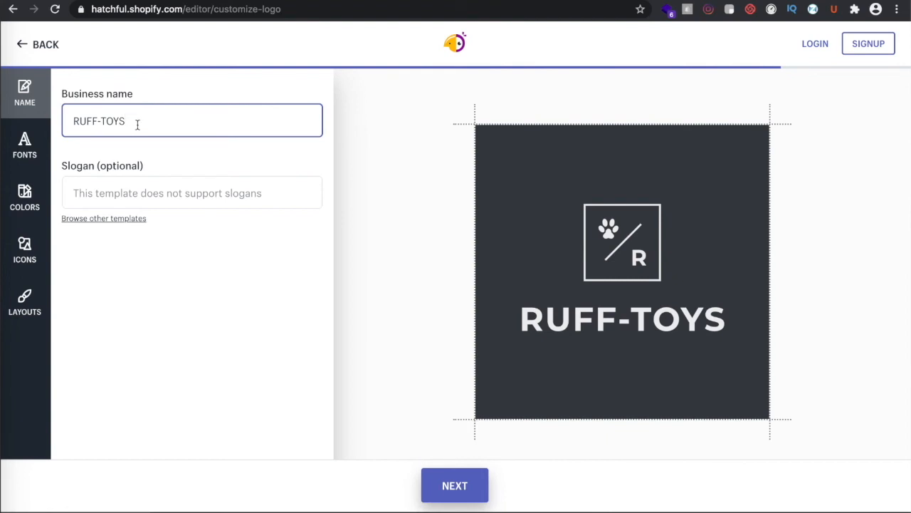
click(160, 192)
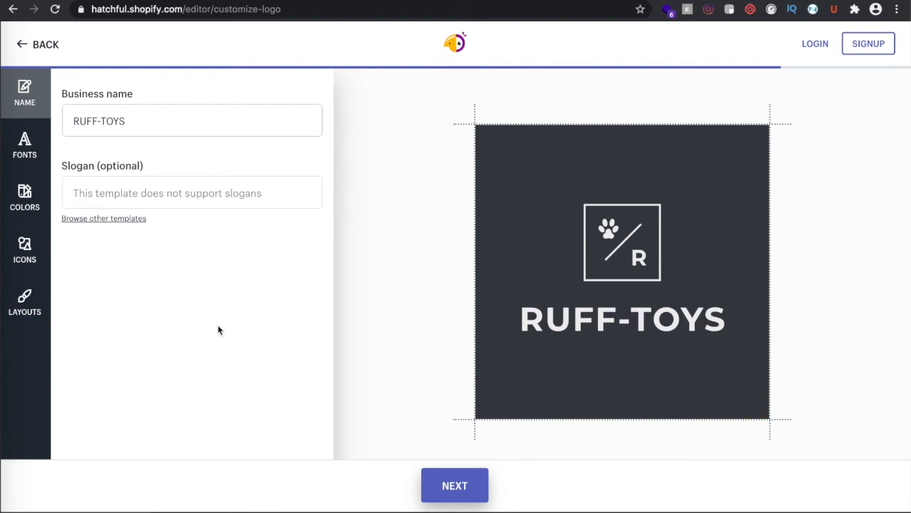
click(30, 255)
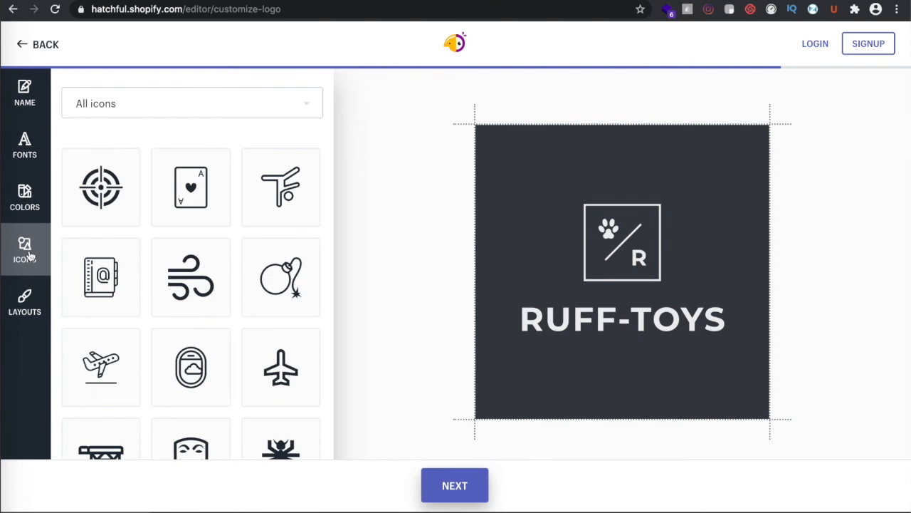
scroll(215, 311, down, 5)
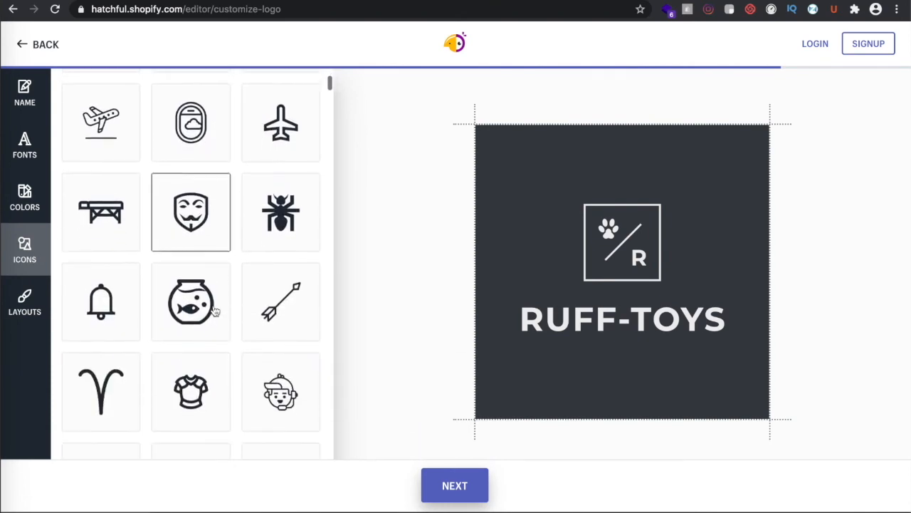
scroll(215, 310, down, 11)
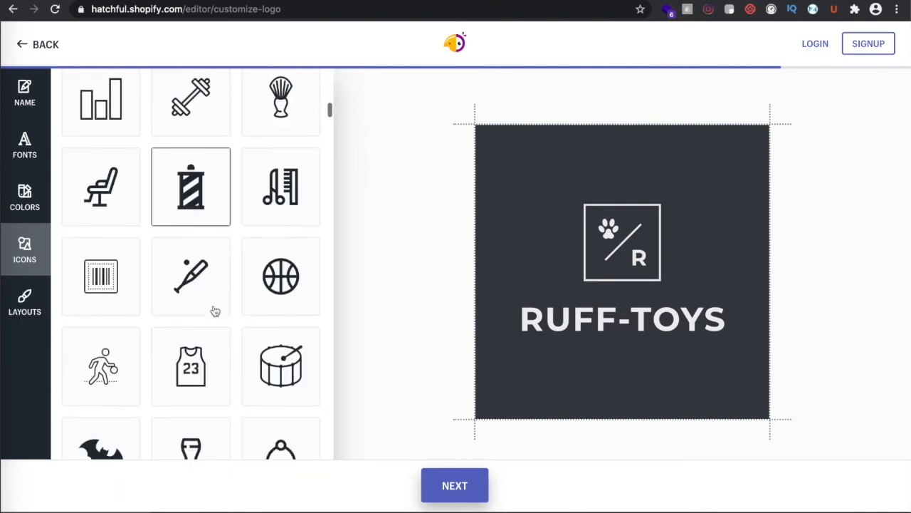
scroll(215, 311, down, 7)
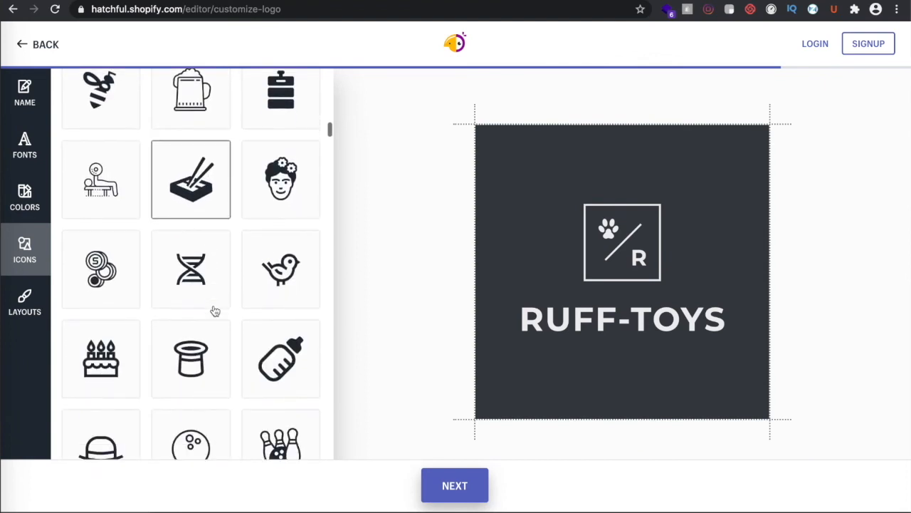
scroll(215, 310, down, 7)
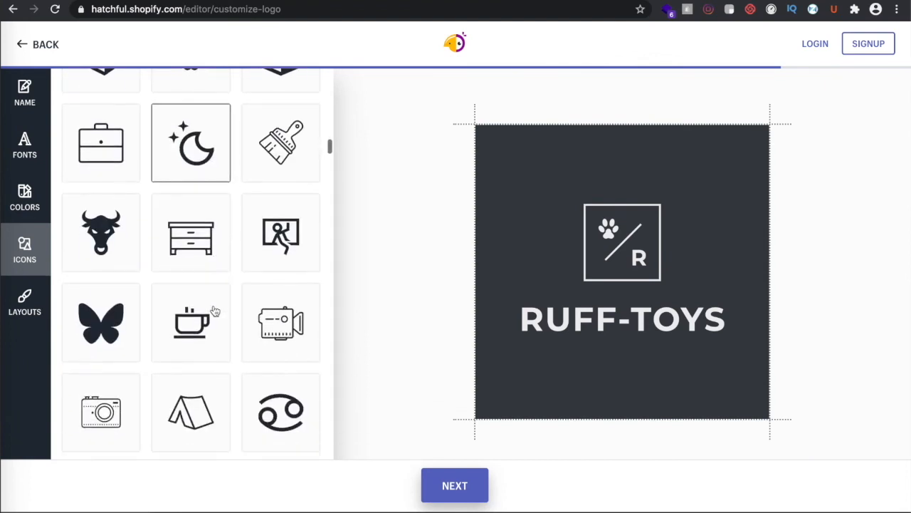
scroll(215, 311, down, 7)
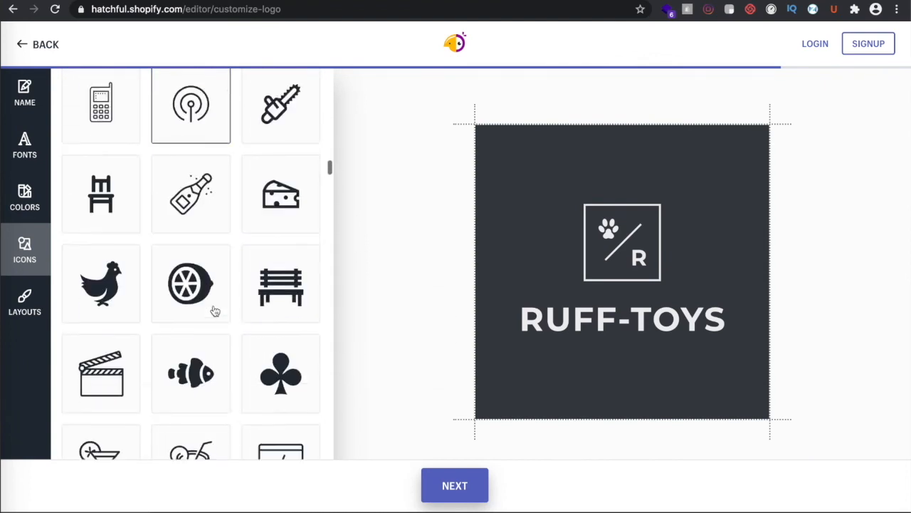
scroll(215, 310, down, 7)
scroll(215, 310, up, 8)
click(36, 311)
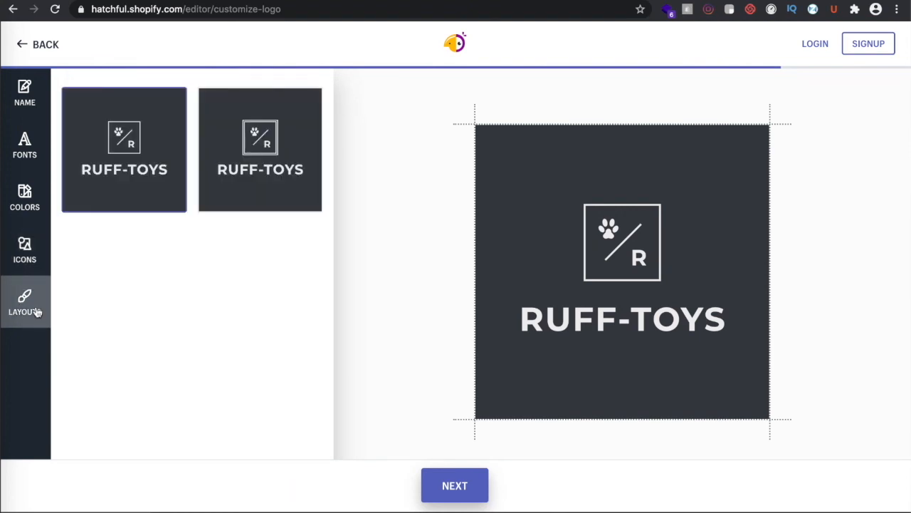
Finish customising and request the download of the charcoal RUFF-TOYS logo
click(447, 472)
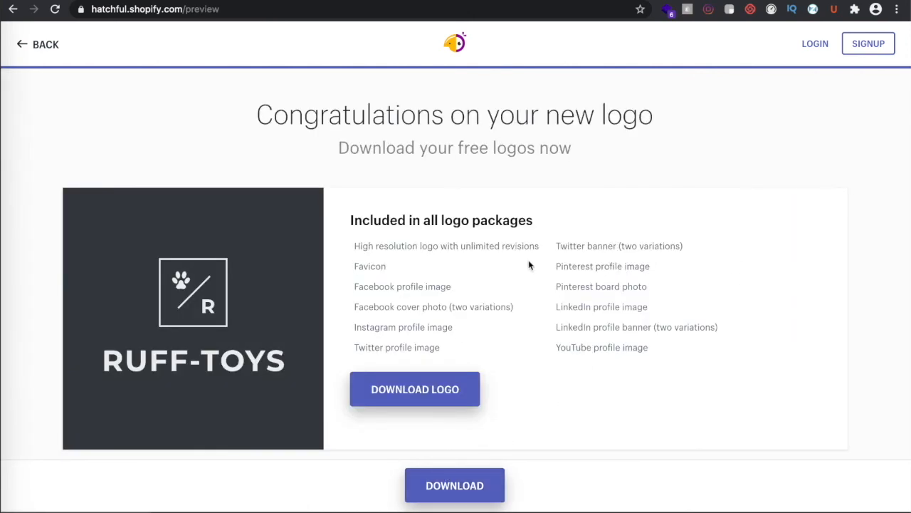
scroll(529, 265, down, 2)
scroll(407, 338, down, 1)
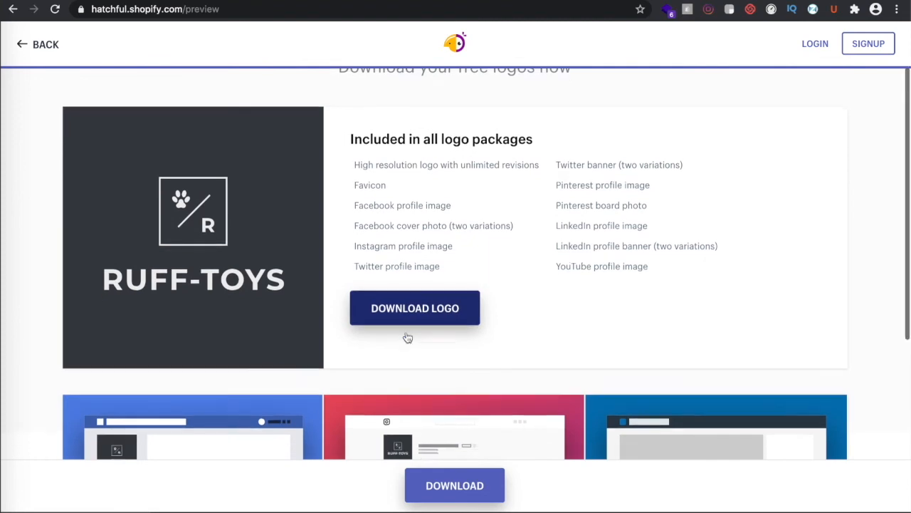
scroll(407, 337, down, 3)
click(425, 192)
Sign up for a free Hatchful account with an e-mail and password, saving the password
click(340, 209)
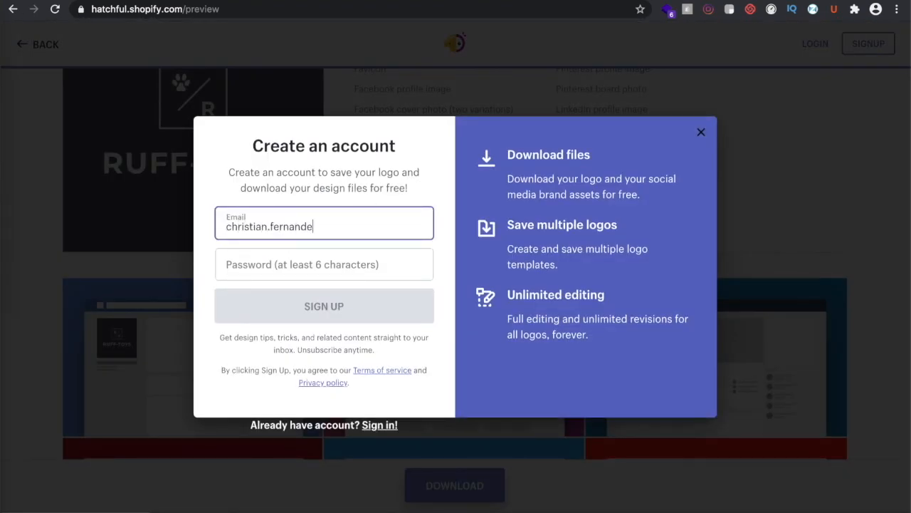
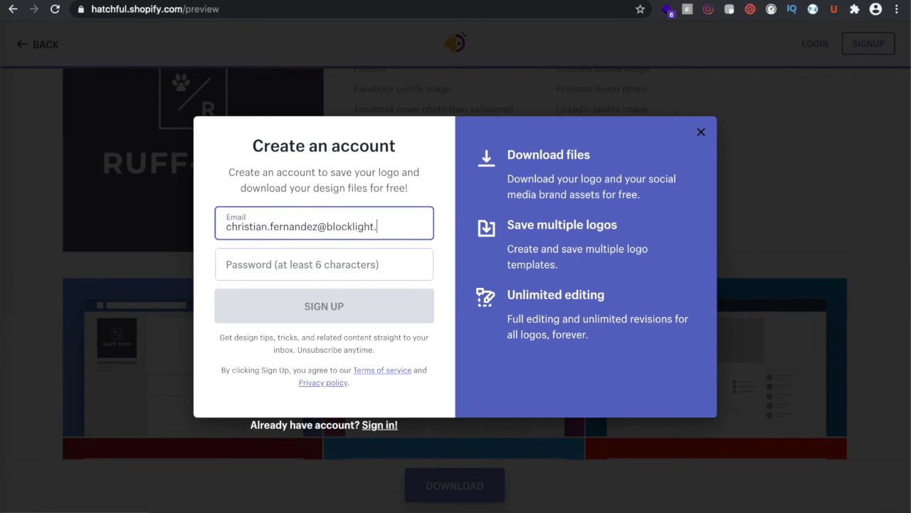
click(302, 268)
text(********)
click(324, 307)
click(619, 221)
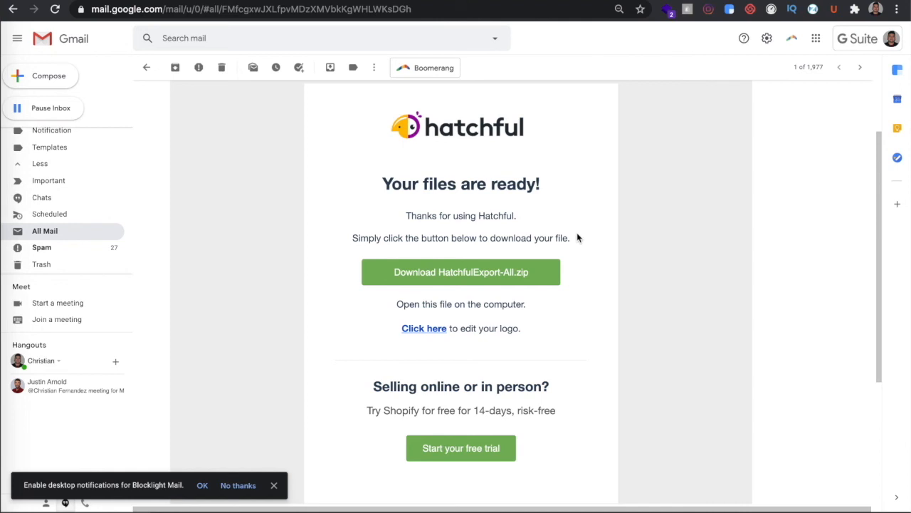
Download the HatchfulExport-All.zip logo package from the Hatchful email
click(480, 278)
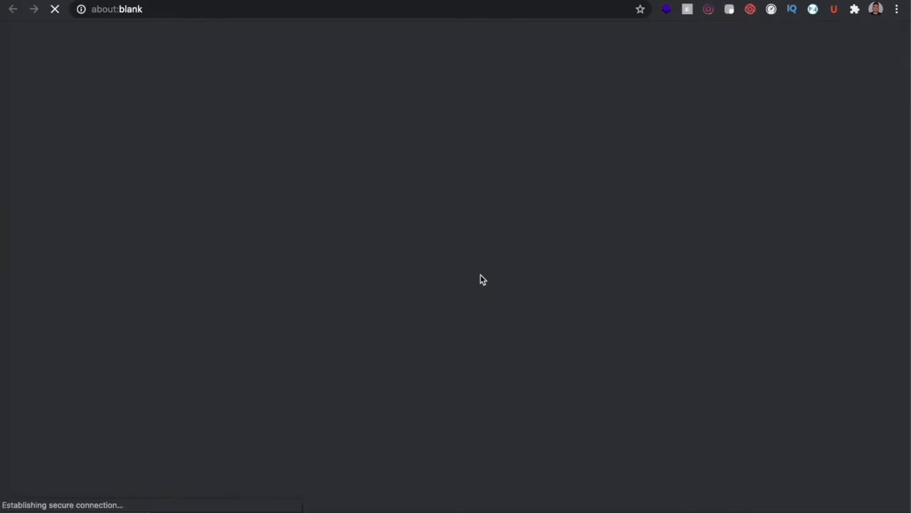